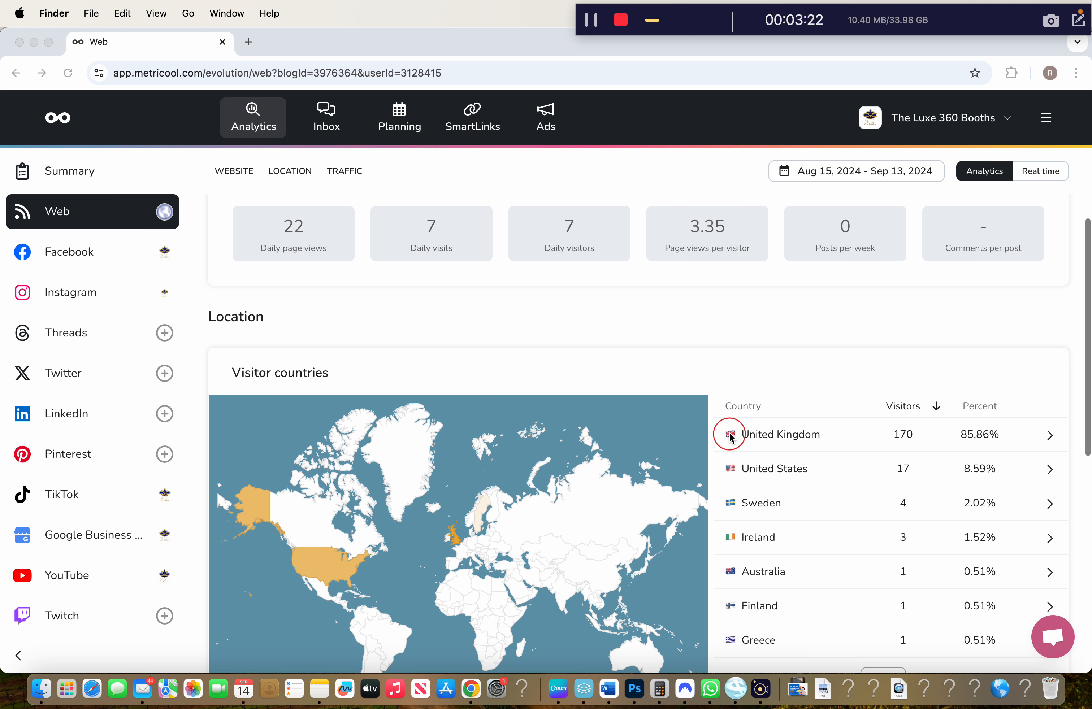
Scroll the Web analytics down to the traffic tables and visitor countries breakdown
scroll(786, 386, down, 1)
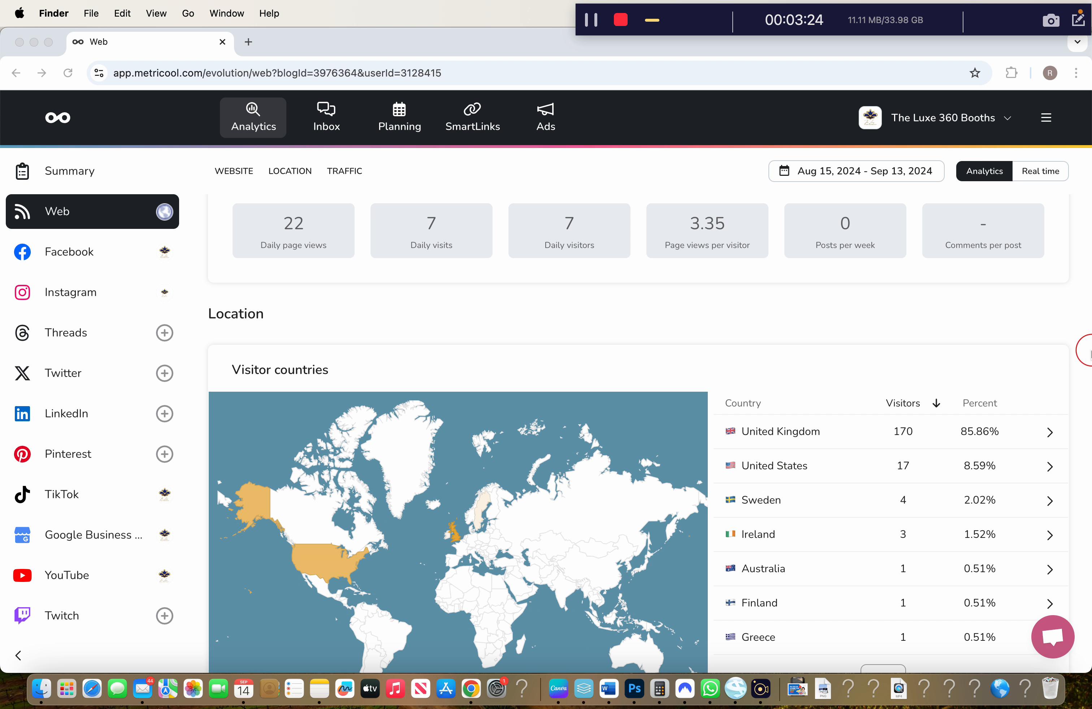
click(1083, 342)
scroll(934, 473, down, 12)
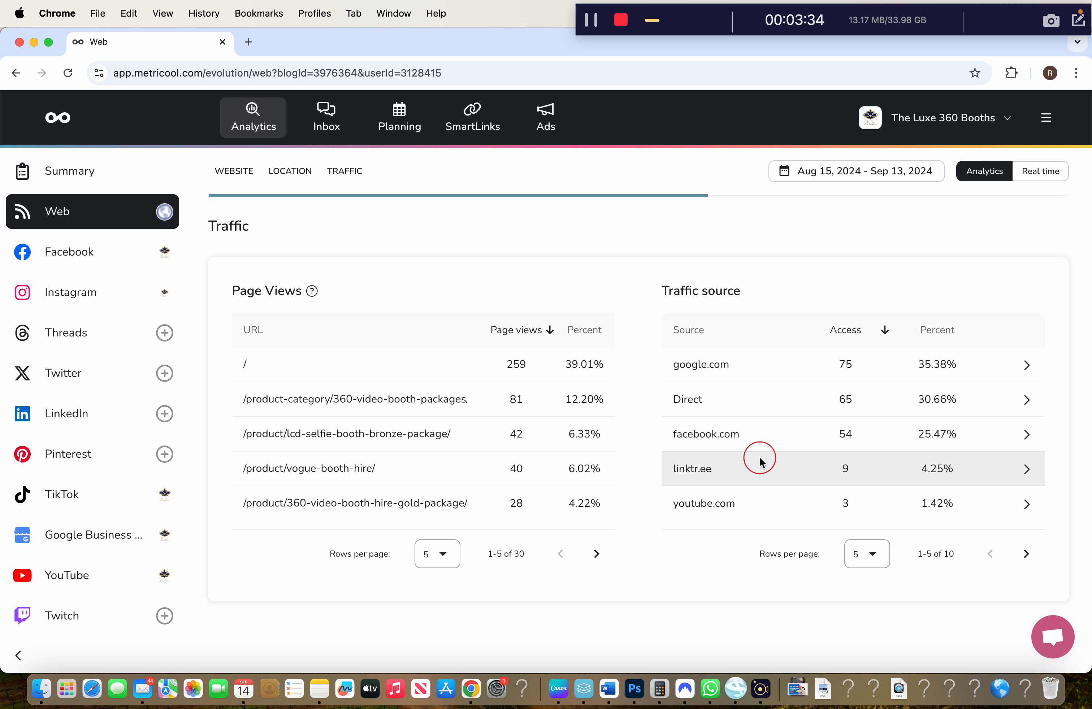
Open Facebook analytics and scroll through Page Overview, Demographics, Clicks on page to the 33-post list
click(74, 251)
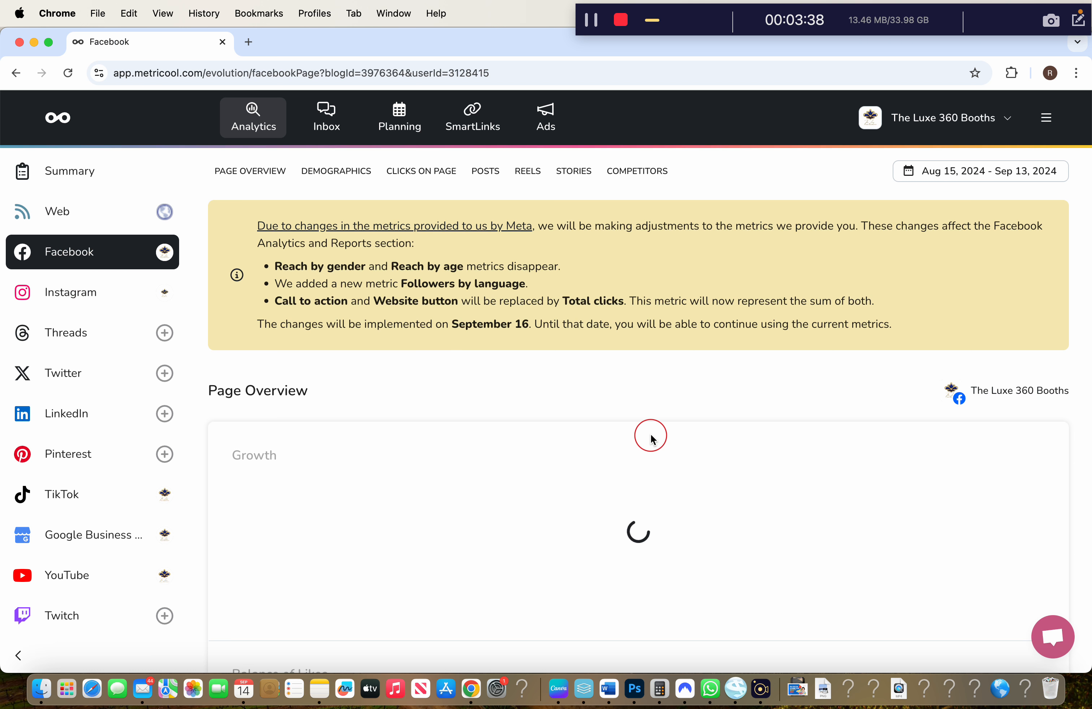
scroll(650, 437, down, 5)
scroll(643, 409, up, 3)
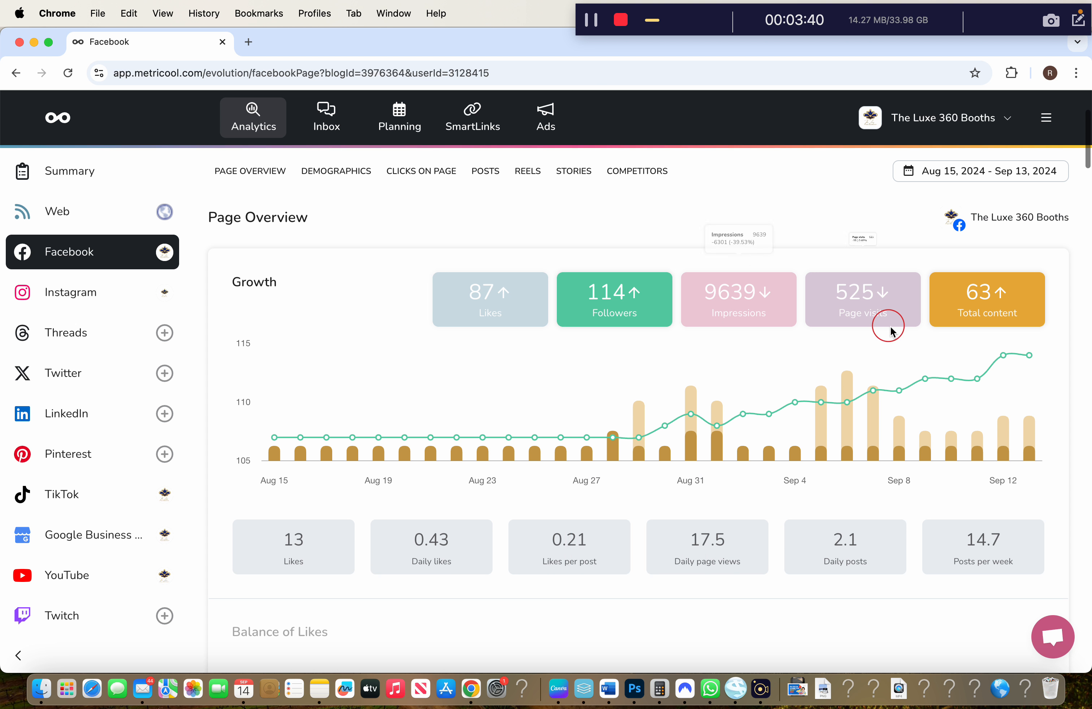
scroll(487, 414, down, 15)
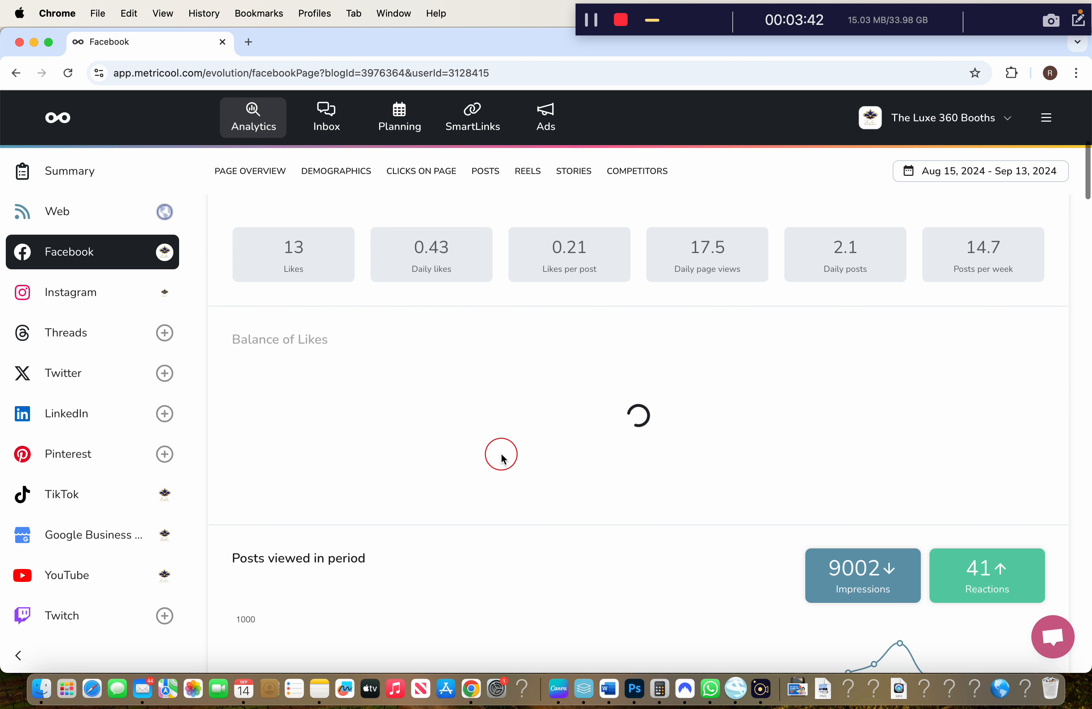
scroll(502, 459, down, 5)
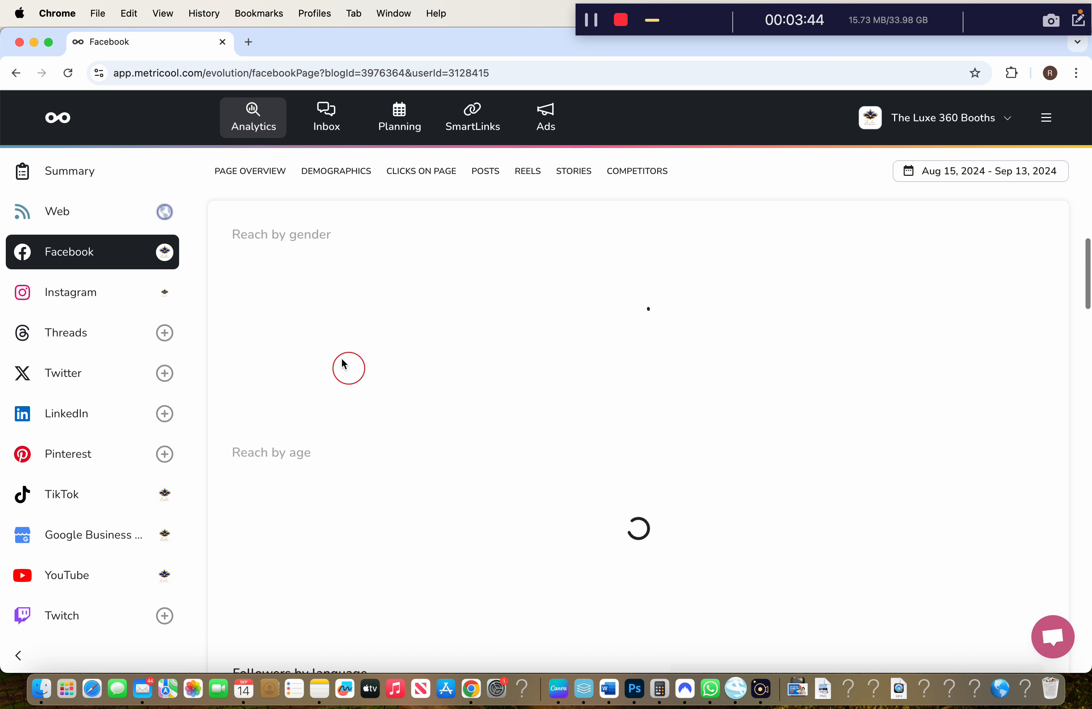
scroll(568, 452, down, 5)
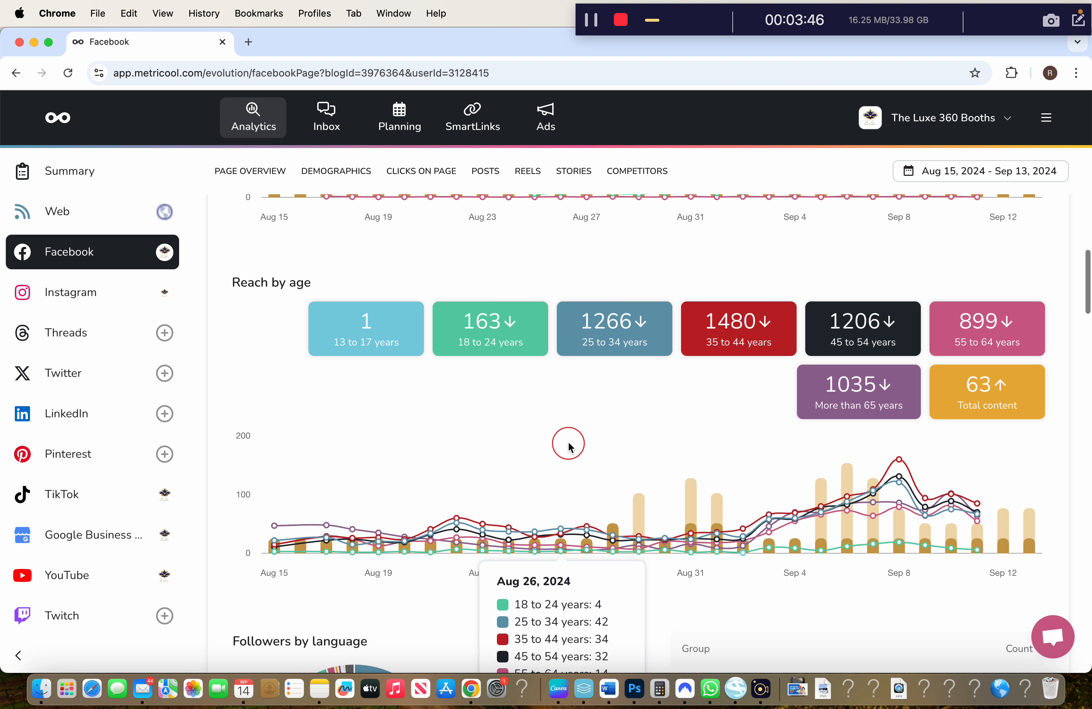
scroll(529, 597, down, 15)
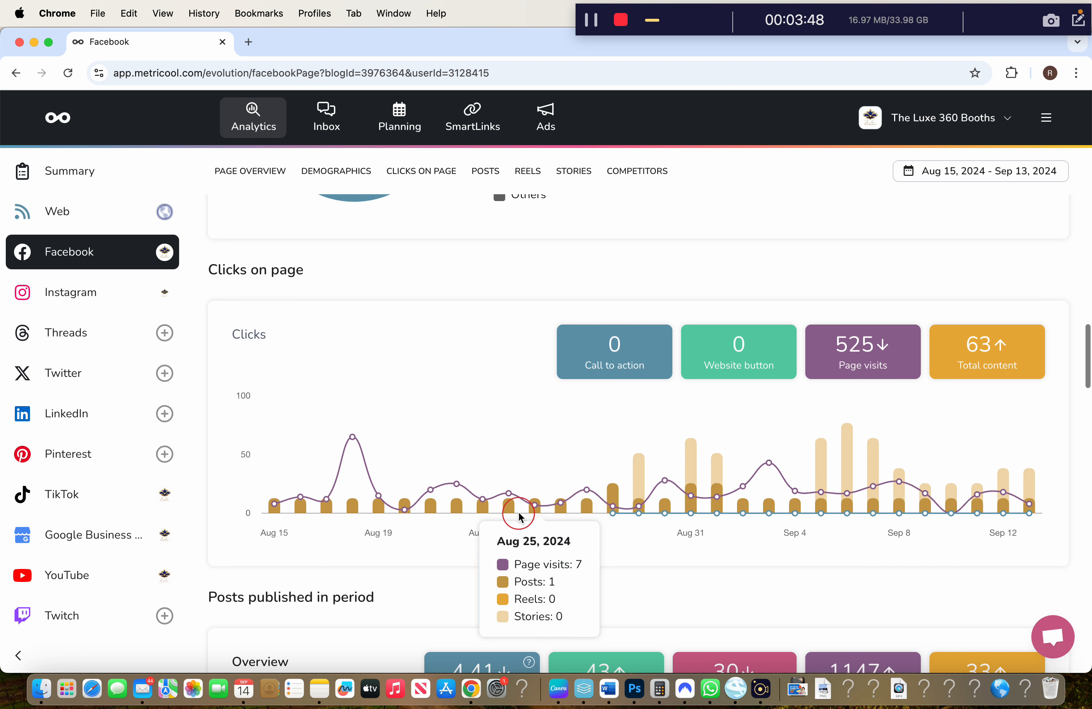
scroll(487, 261, up, 2)
scroll(499, 324, up, 3)
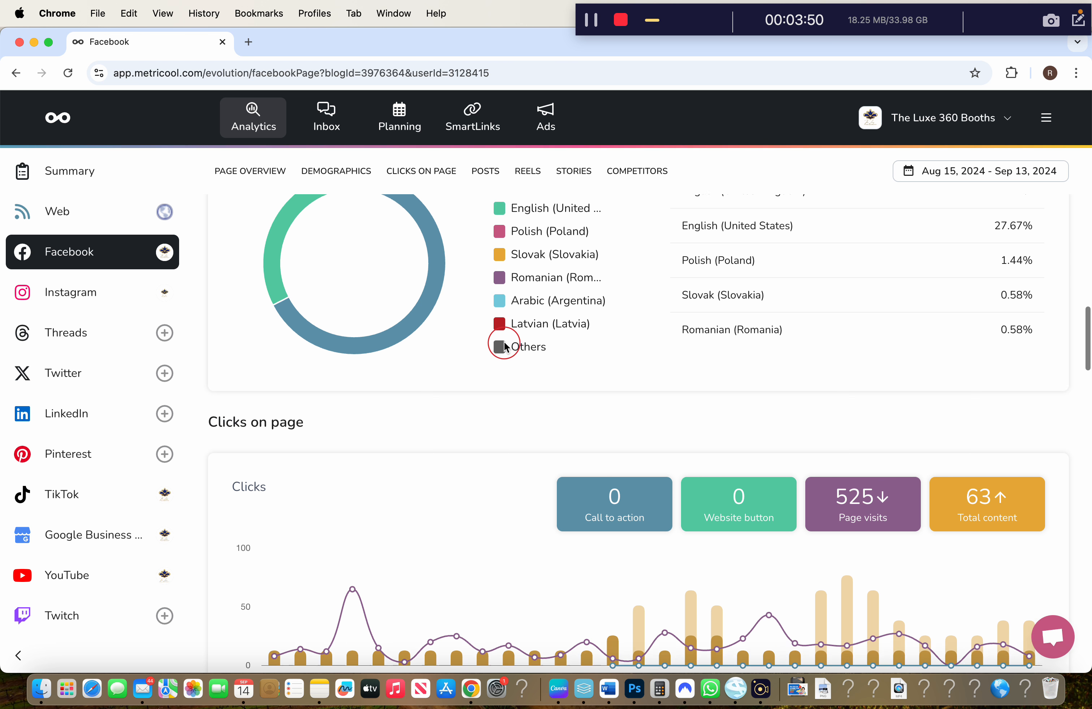
scroll(499, 338, down, 2)
scroll(481, 461, down, 12)
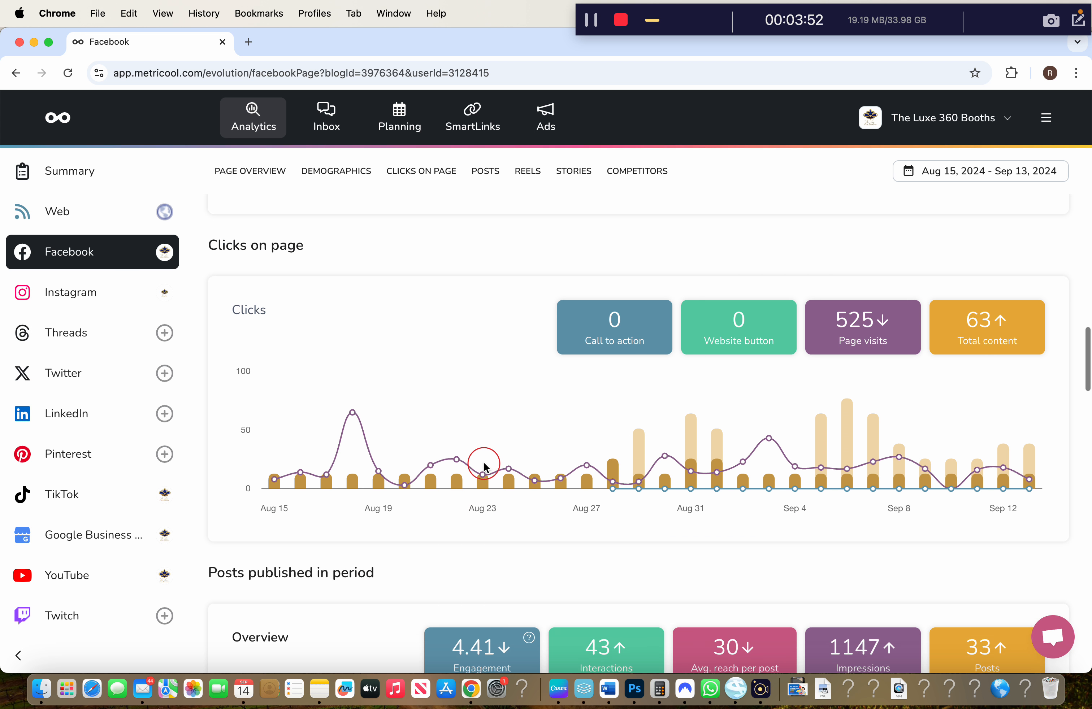
scroll(502, 546, down, 6)
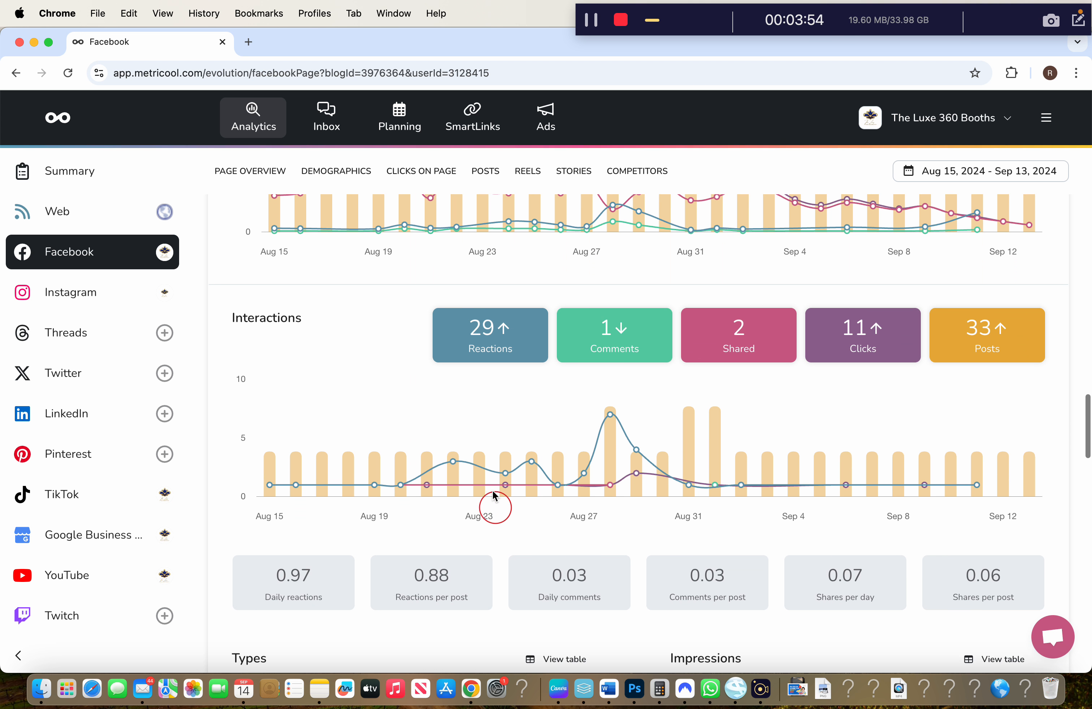
scroll(487, 313, down, 15)
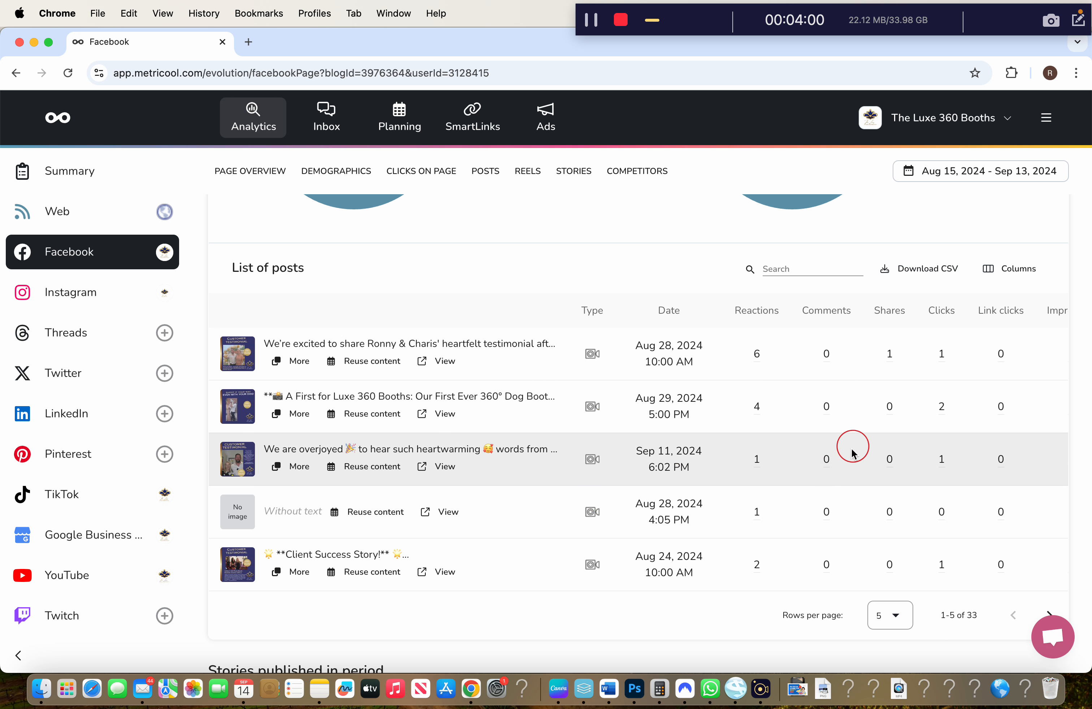
Browse Instagram's posts, competitors, stories and community sections, then go back to Web analytics
click(117, 294)
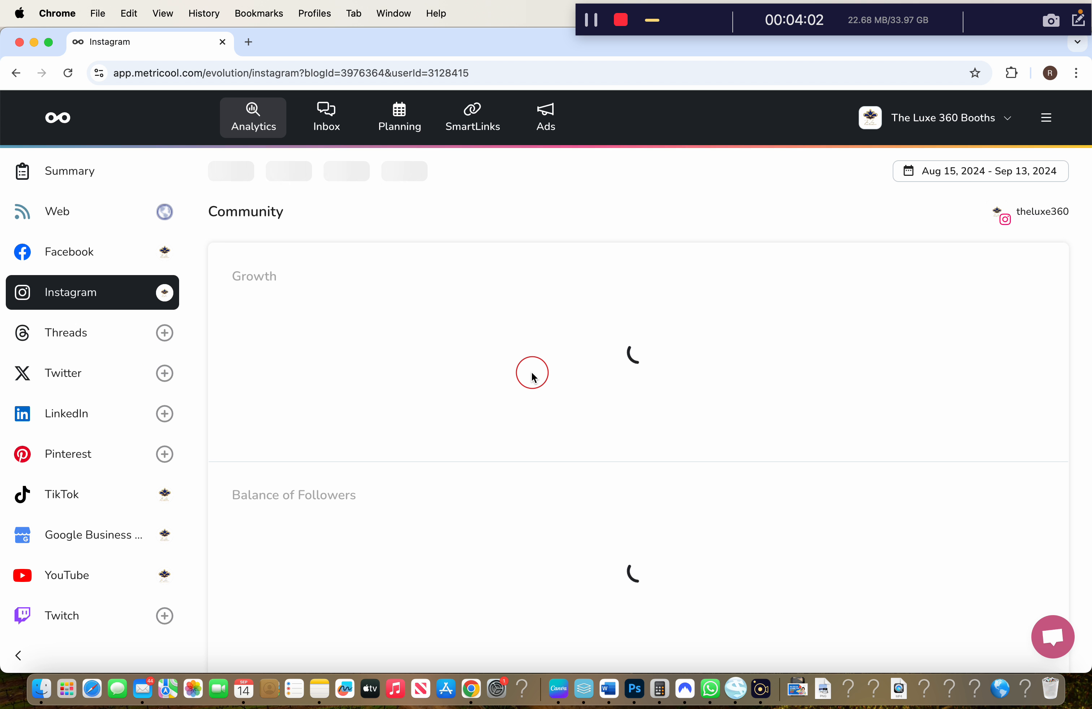
scroll(505, 375, down, 5)
scroll(436, 318, up, 5)
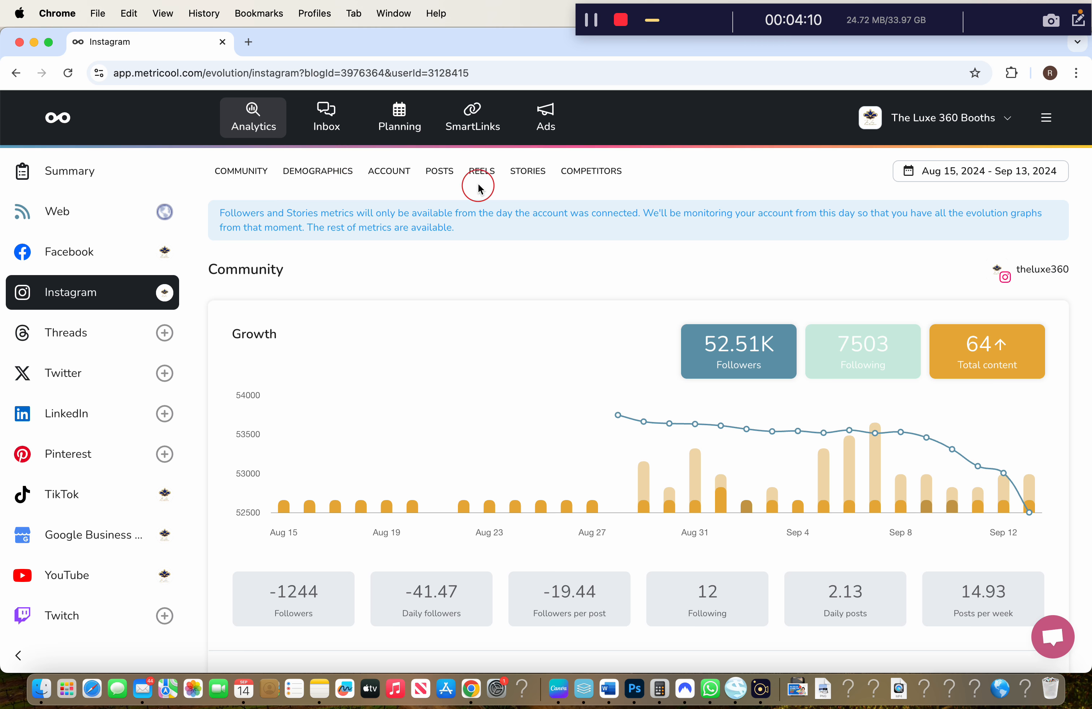
click(442, 176)
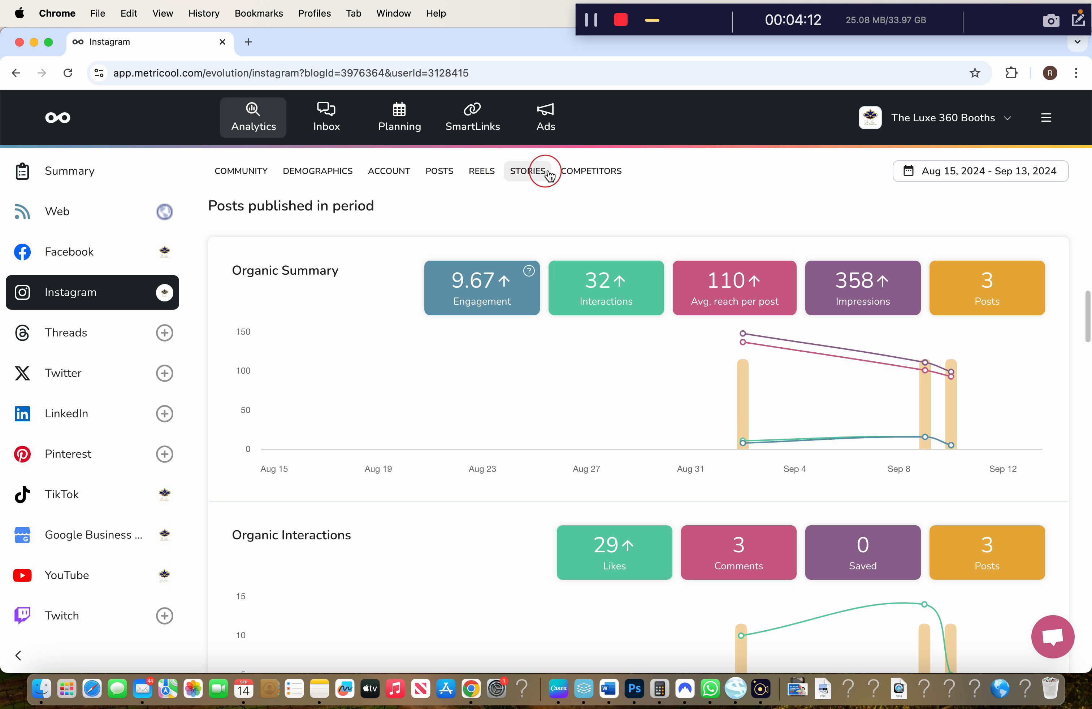
click(563, 175)
click(539, 174)
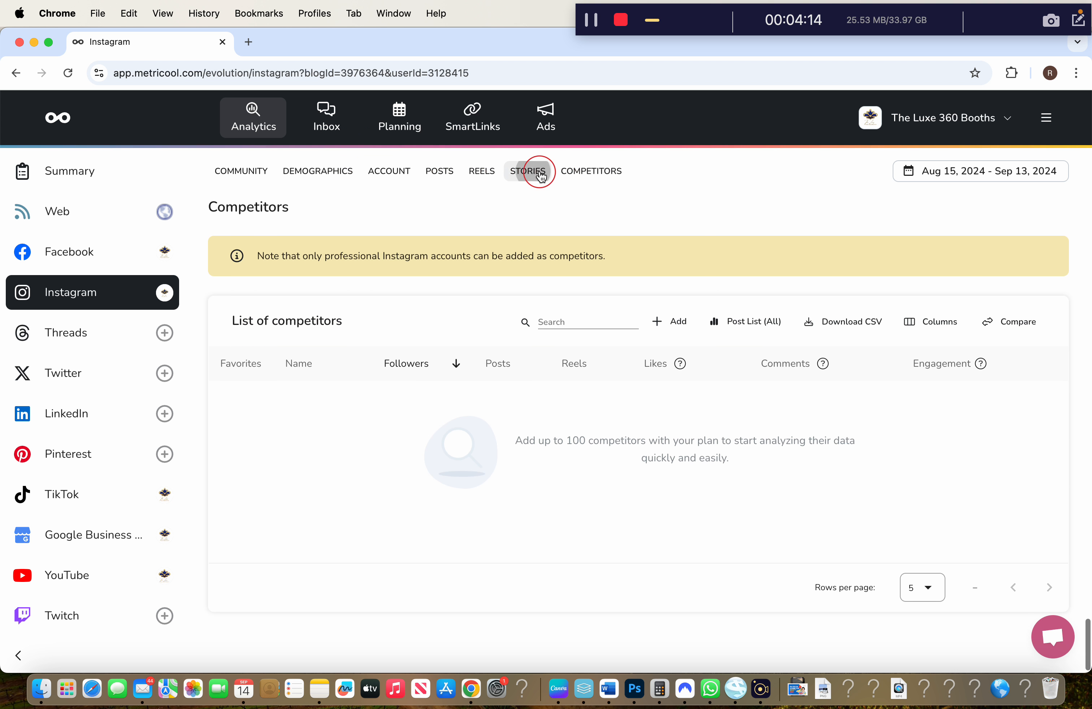
click(240, 184)
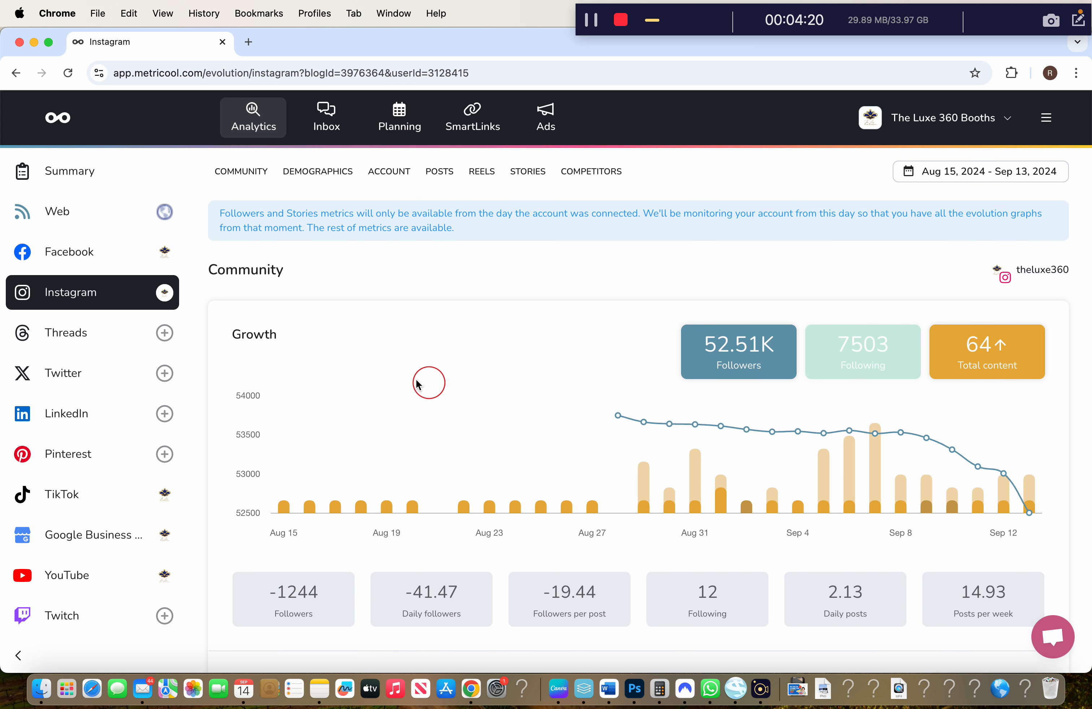
click(87, 208)
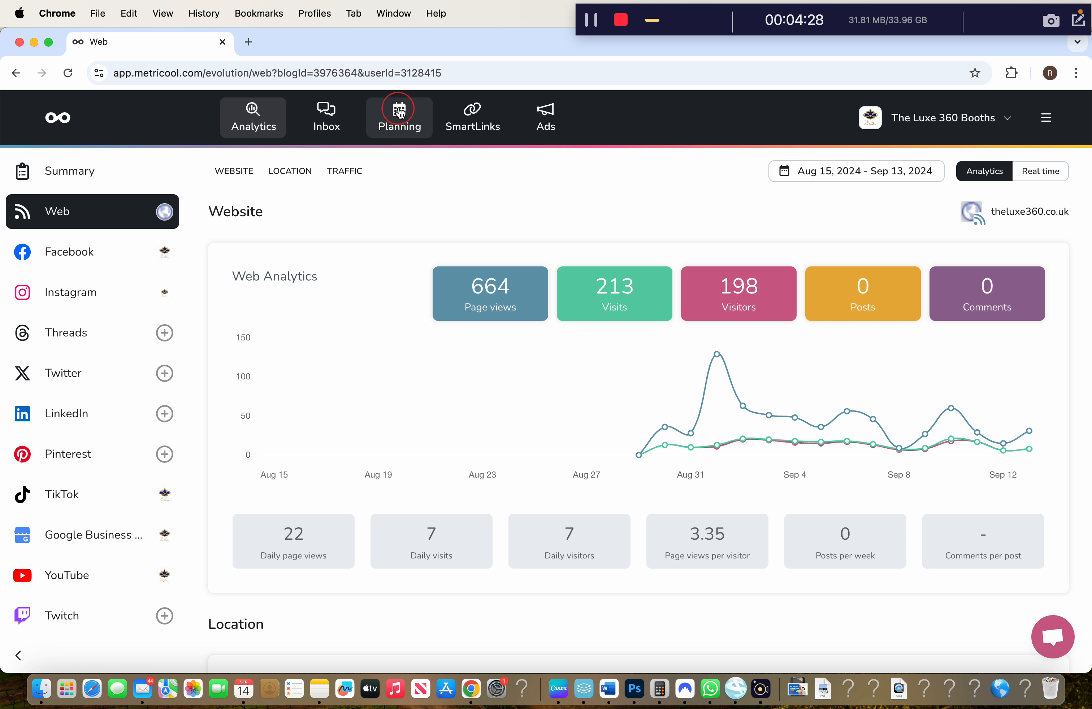
Open the Planning calendar, after a brief stop in the Inbox
click(325, 130)
click(293, 261)
click(382, 116)
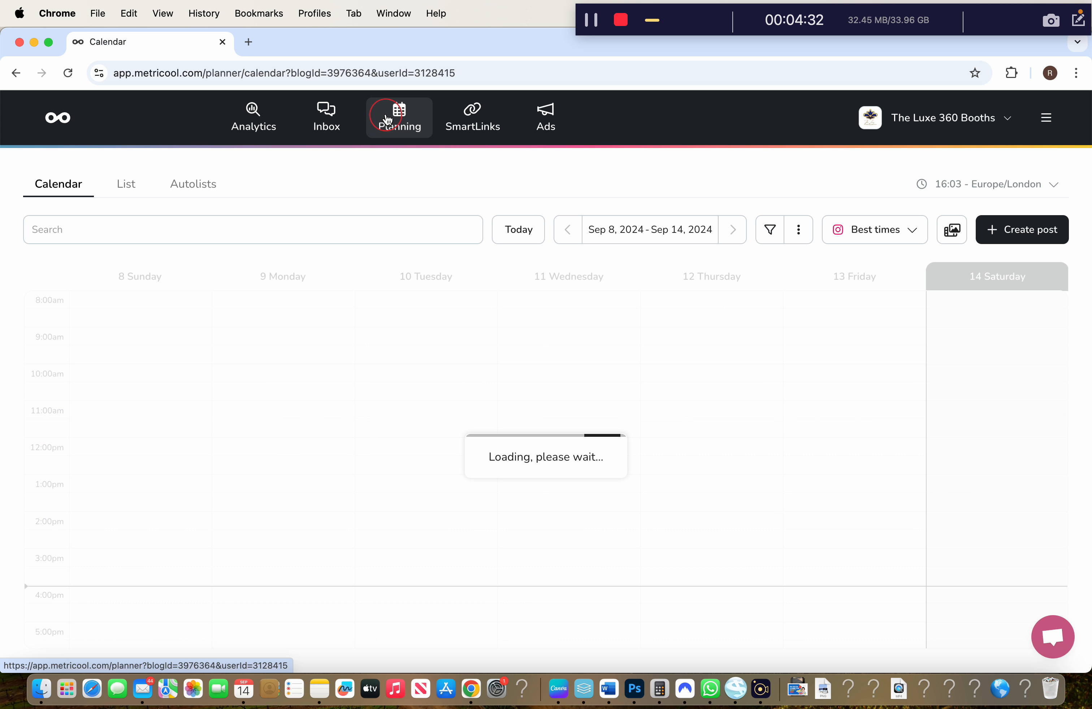
click(196, 279)
click(328, 131)
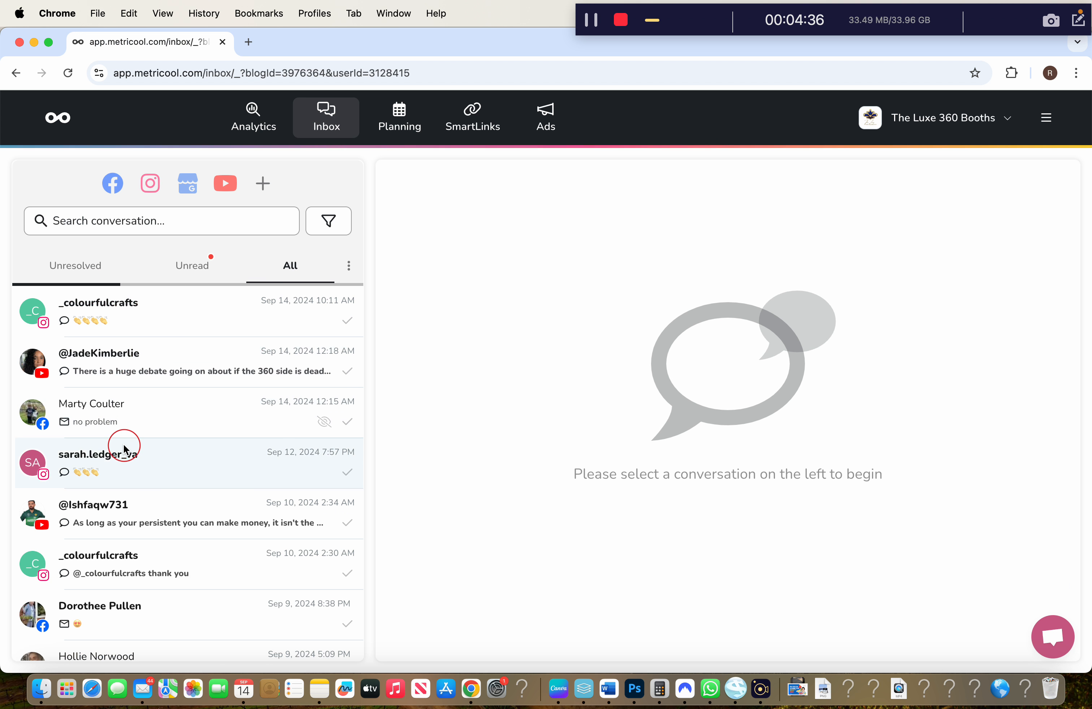
click(379, 121)
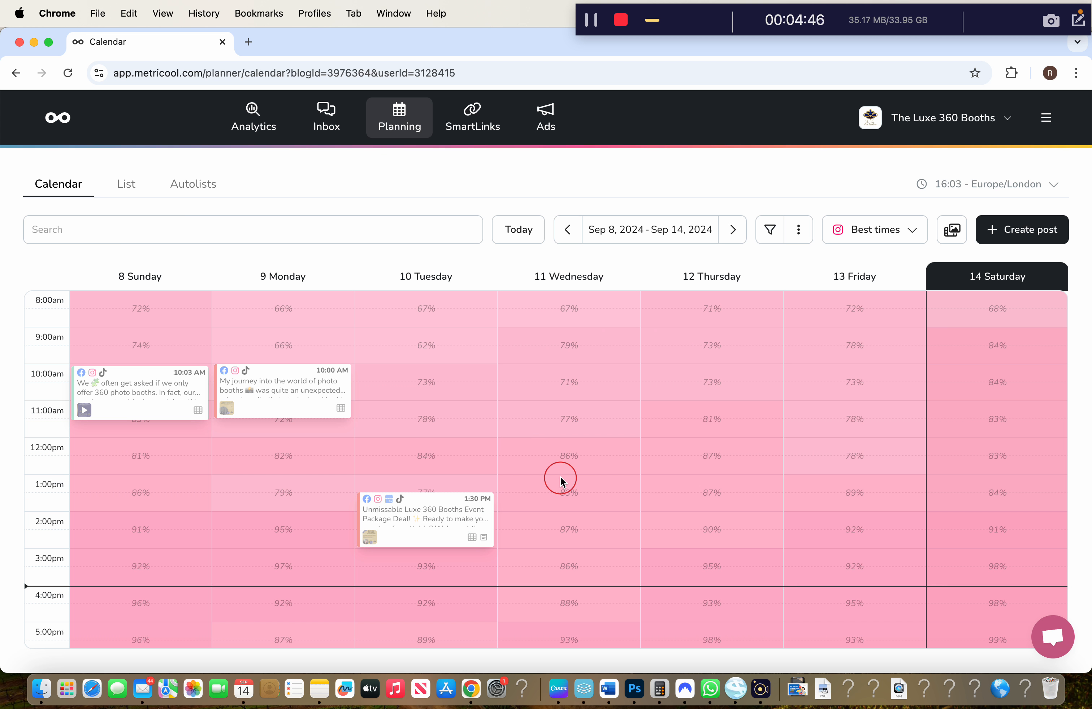
scroll(561, 482, down, 5)
Show Facebook's, then Instagram's best posting times on the calendar
click(868, 230)
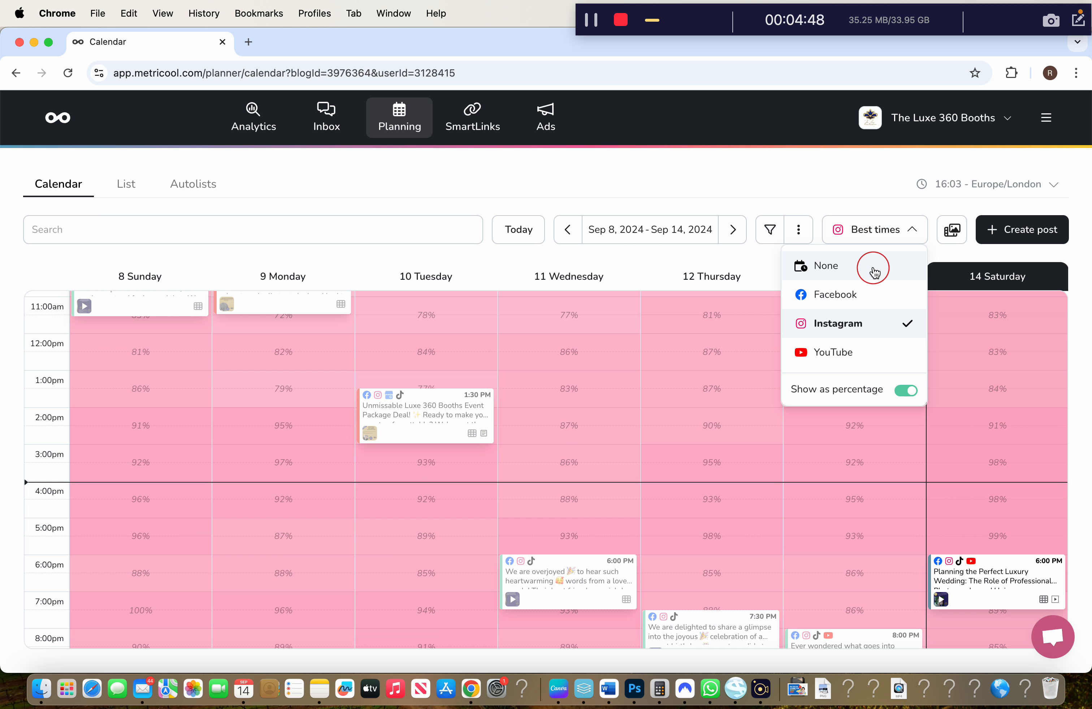
click(834, 295)
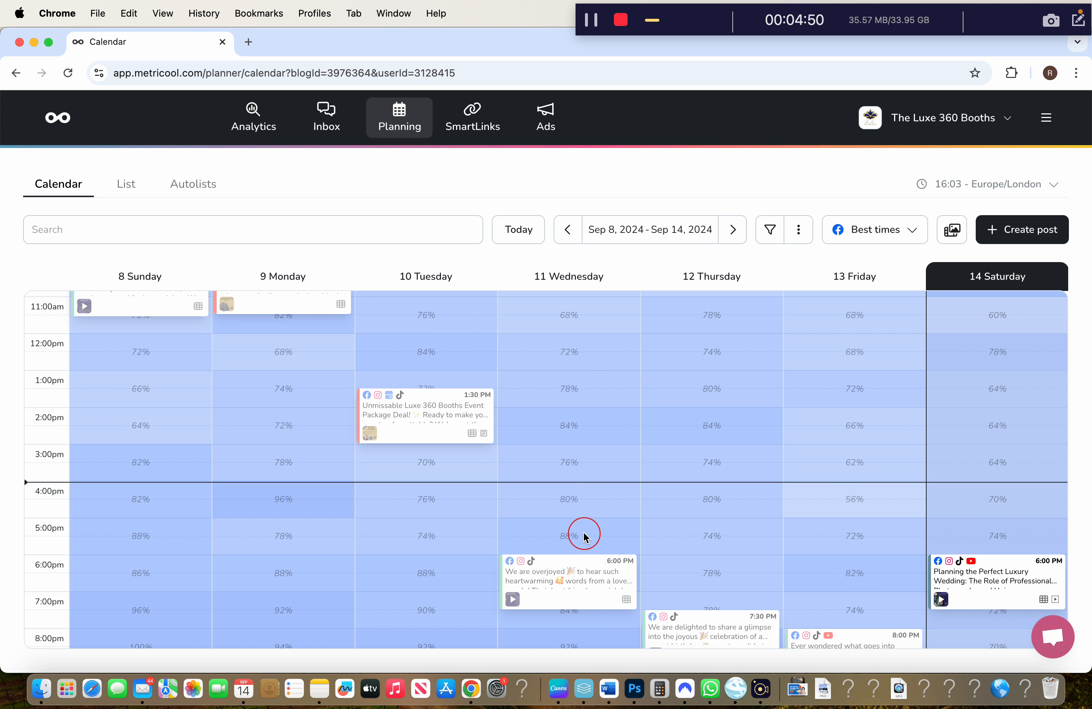
scroll(584, 535, down, 5)
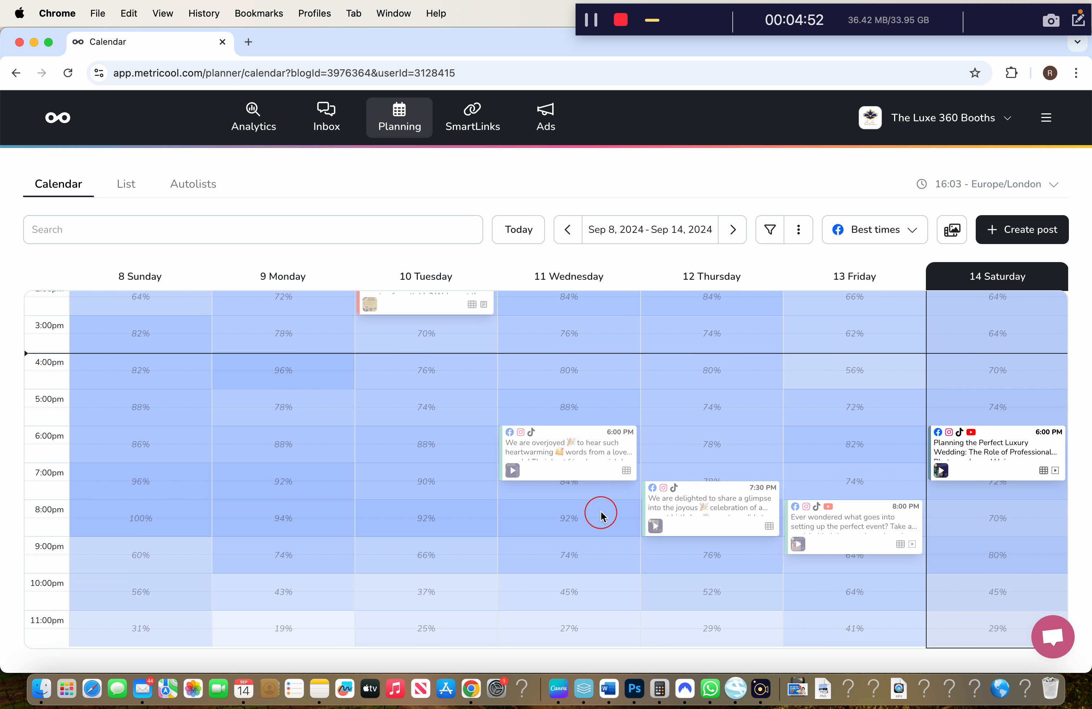
scroll(597, 367, up, 5)
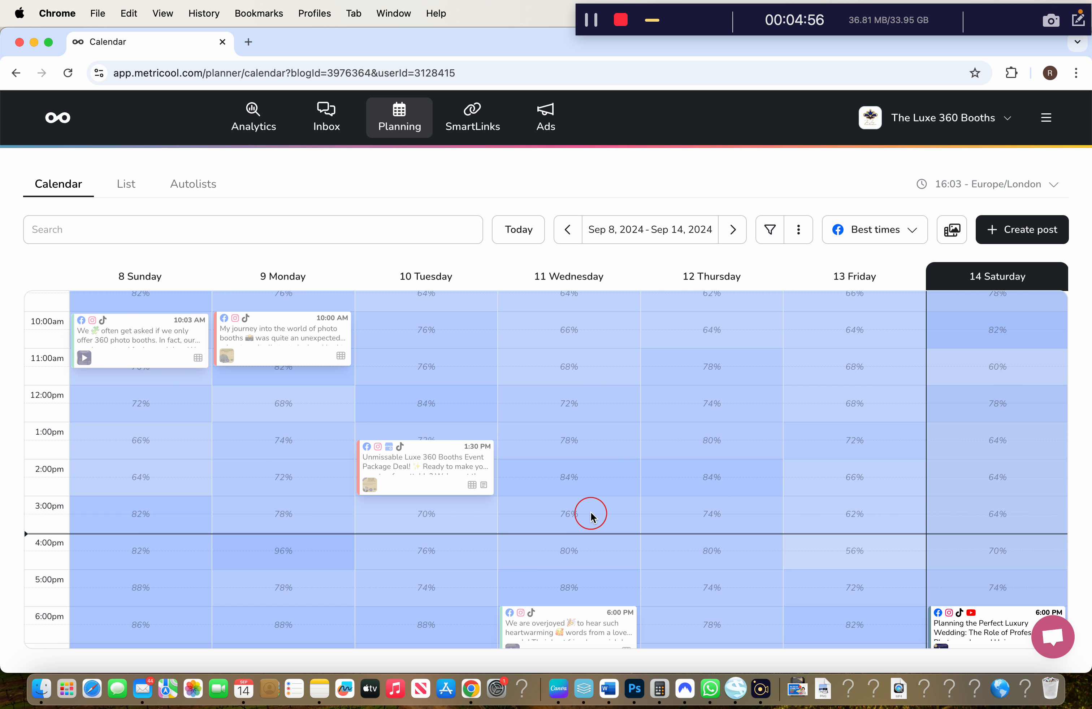
click(871, 229)
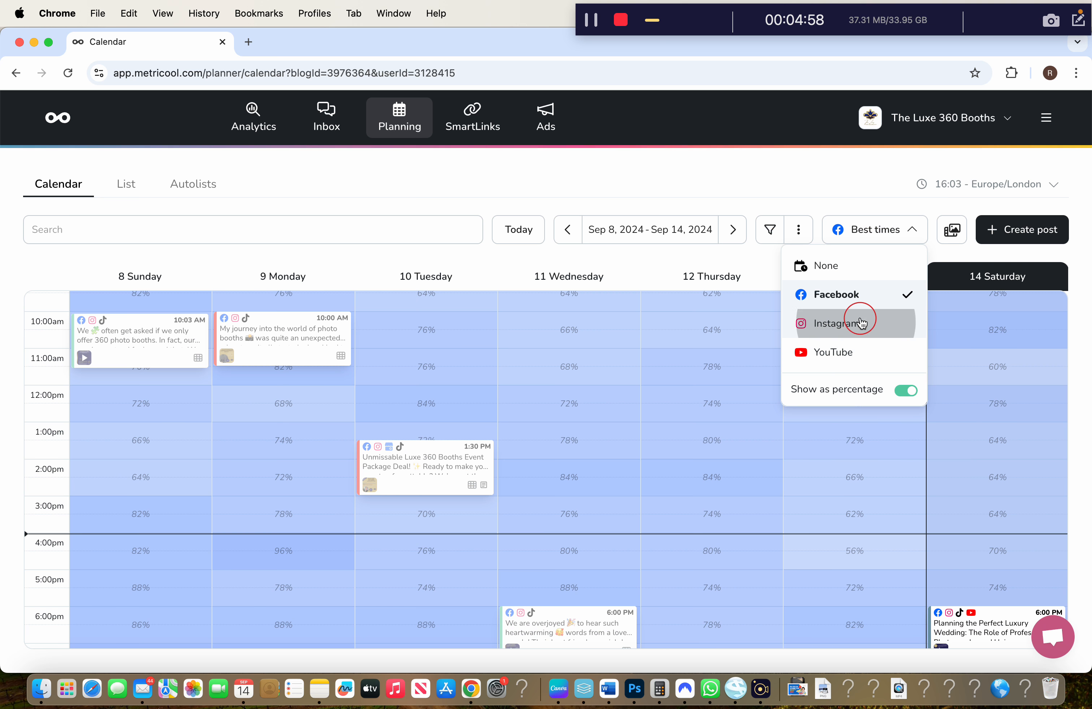
click(850, 322)
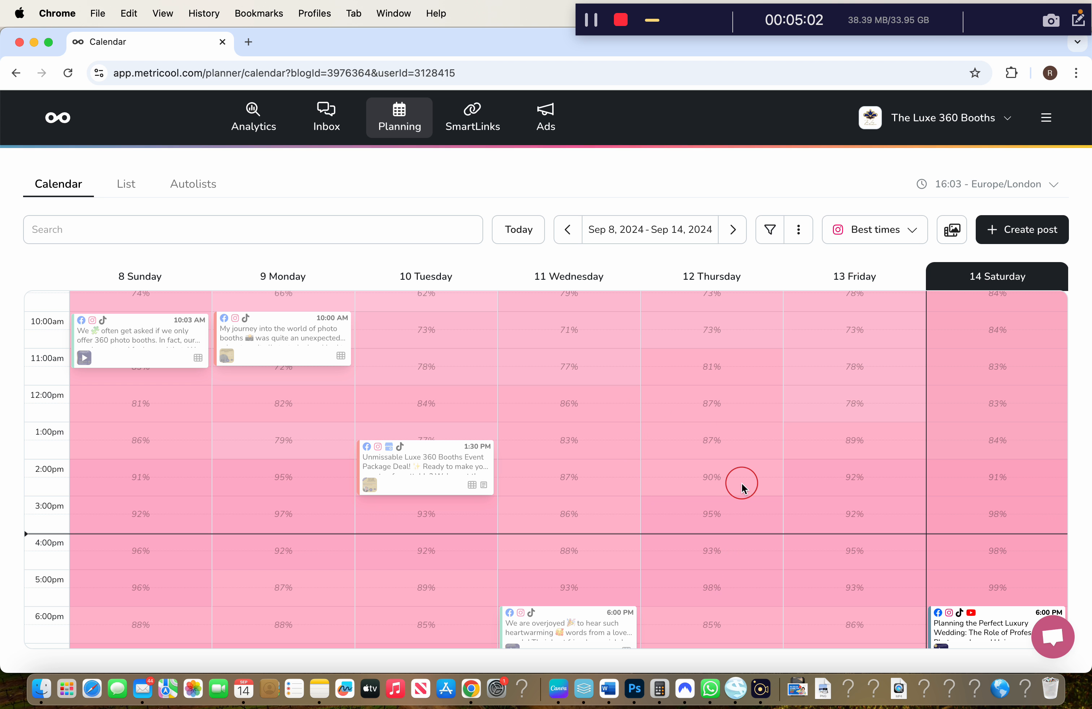
Switch the best times to YouTube and bring up the calendar's post filter options
click(900, 226)
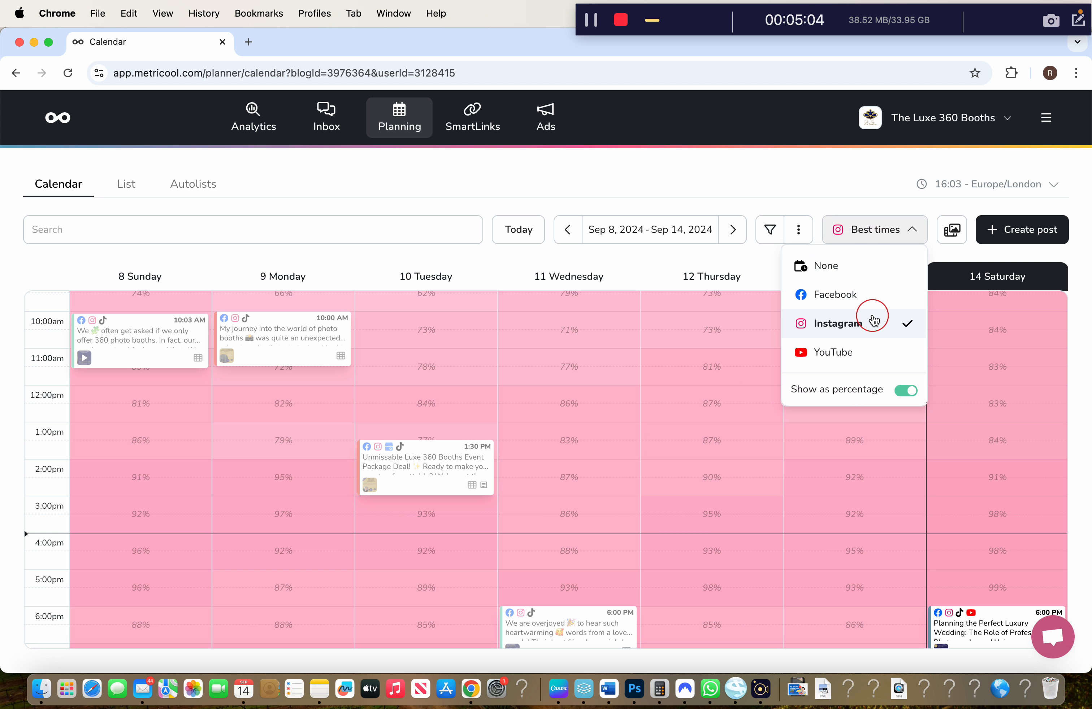
click(852, 353)
scroll(726, 566, down, 4)
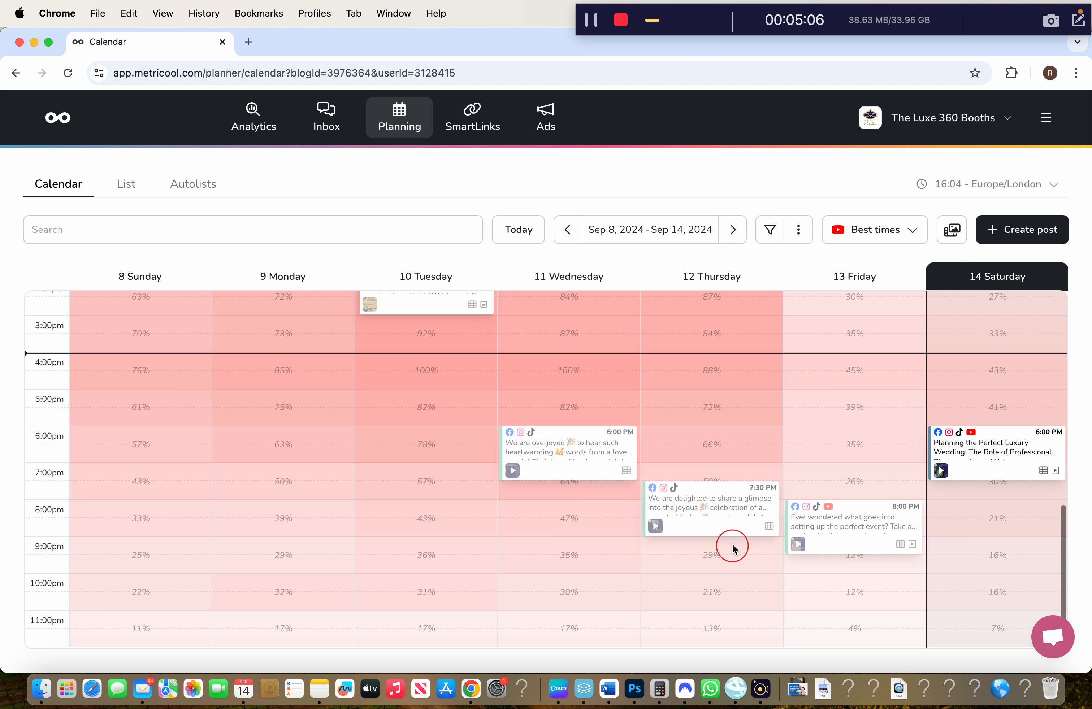
scroll(735, 340, up, 11)
scroll(727, 415, down, 9)
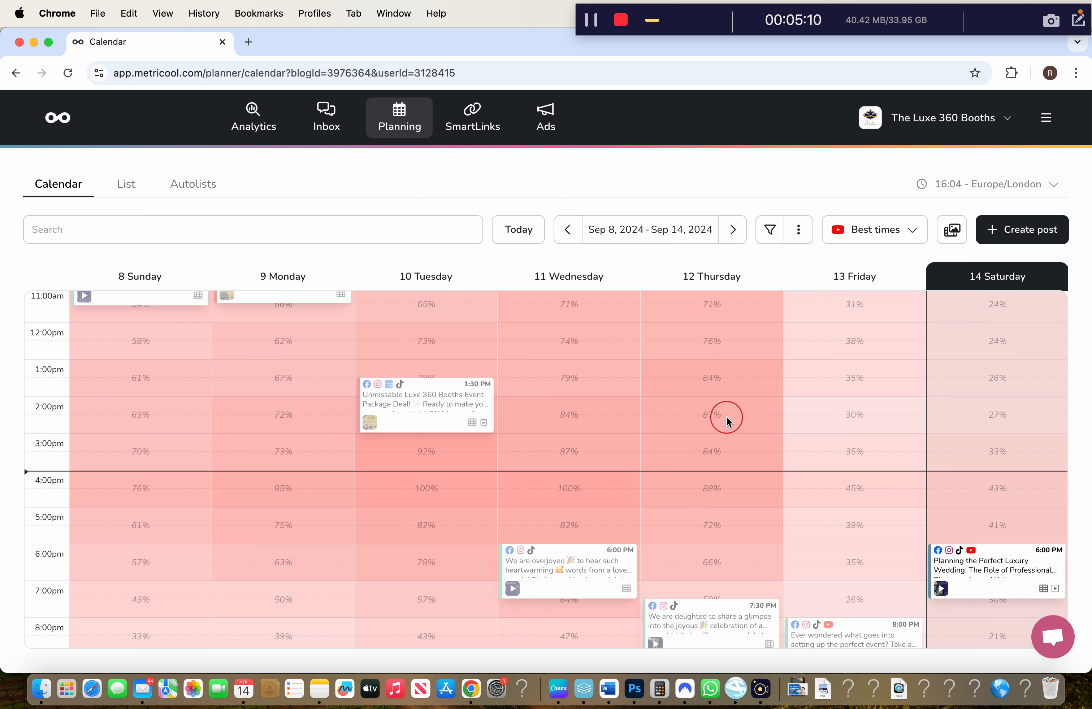
click(902, 236)
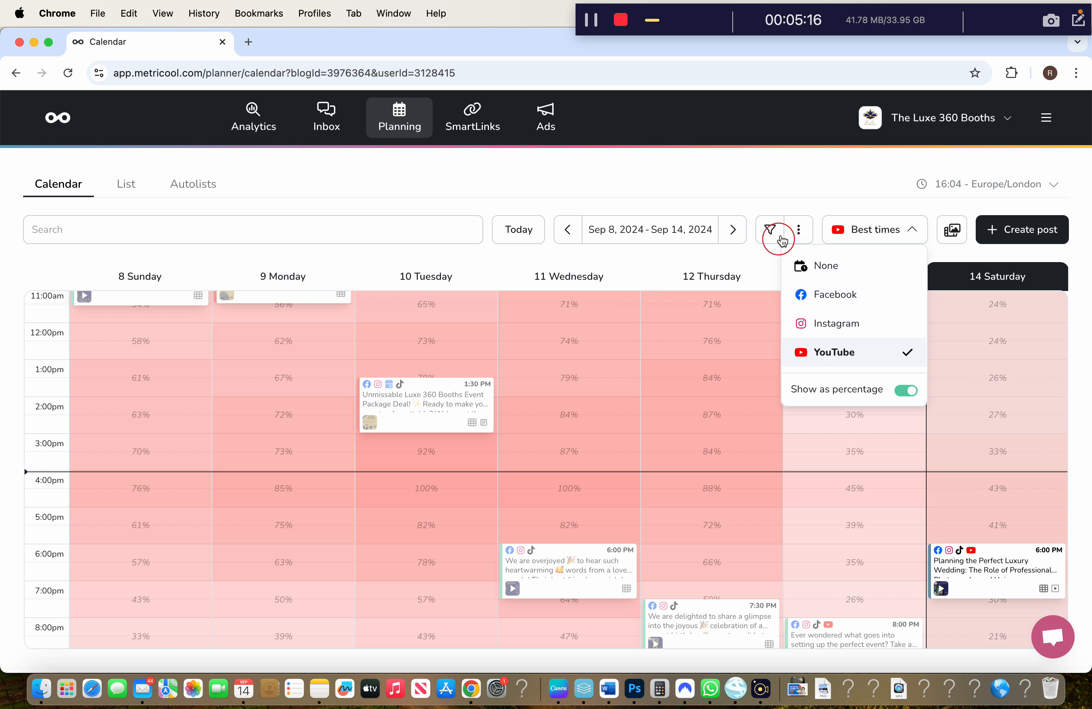
click(740, 234)
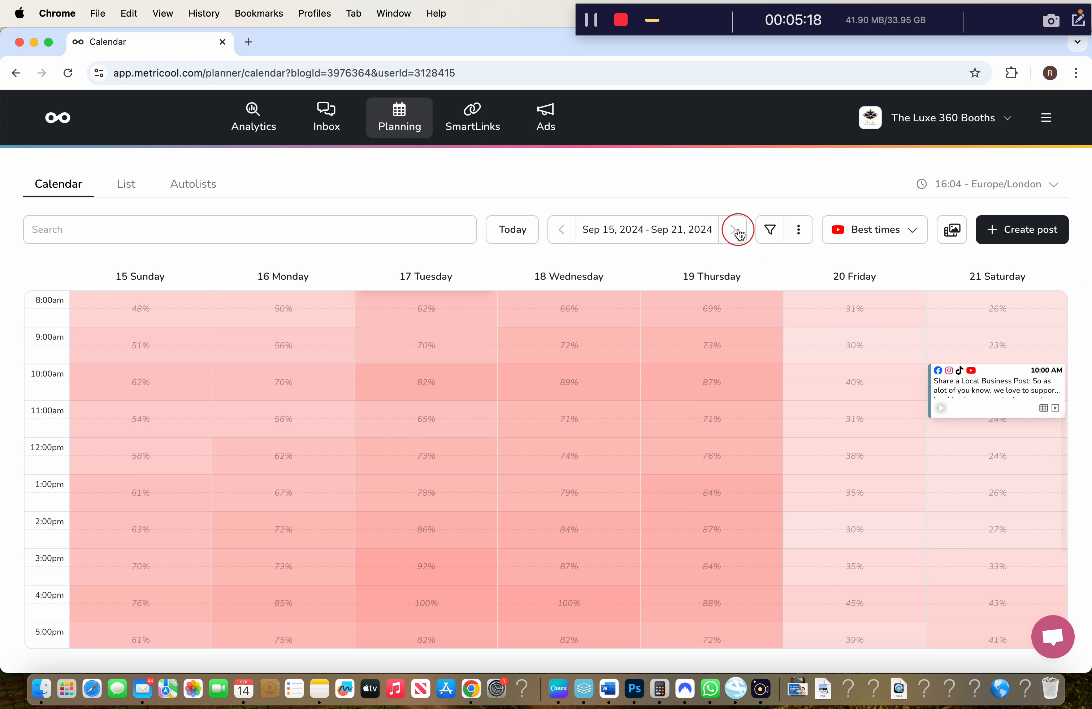
Advance the calendar to Sep 22 – Sep 28, 2024 and review its five scheduled posts
scroll(575, 448, down, 5)
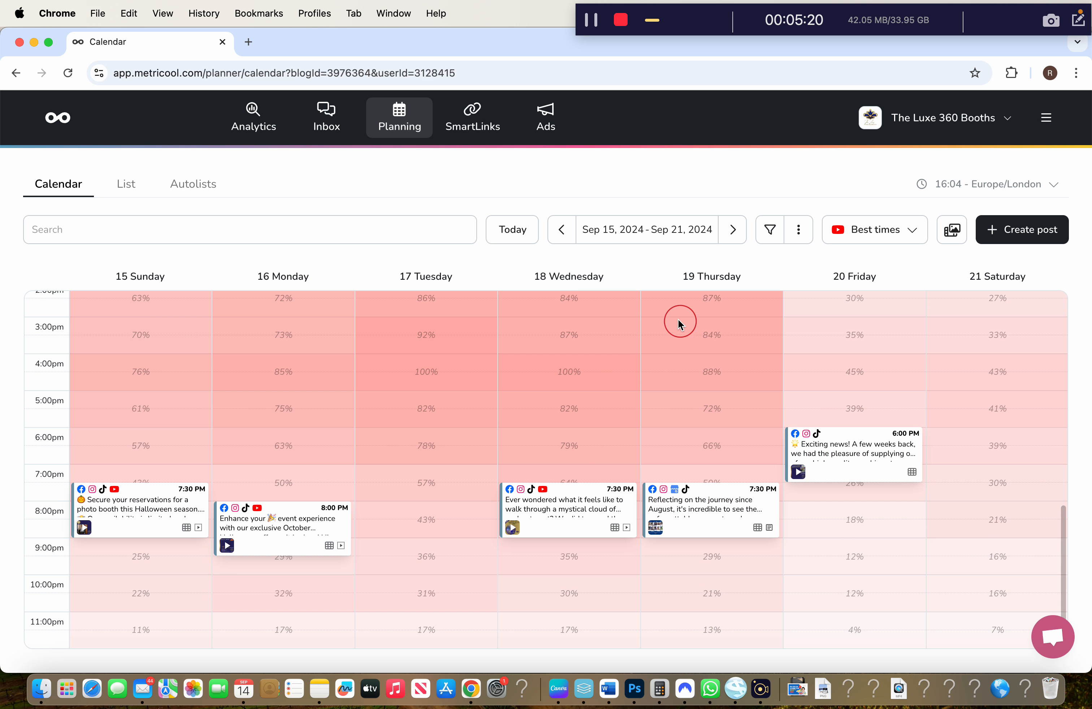
click(723, 223)
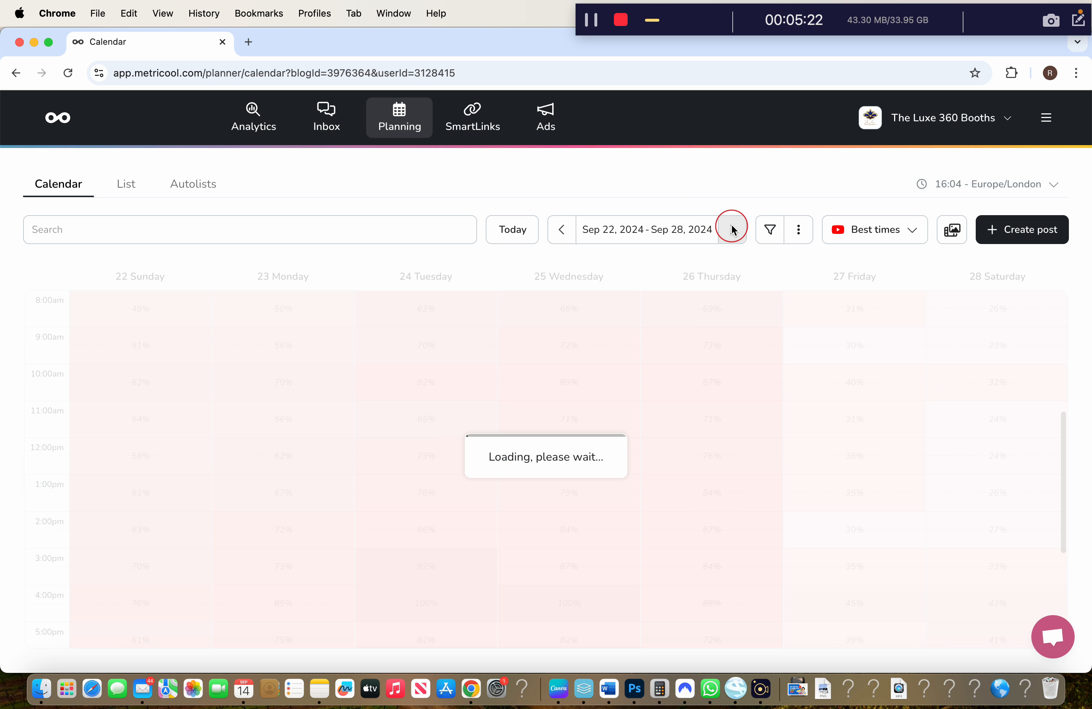
scroll(460, 540, down, 10)
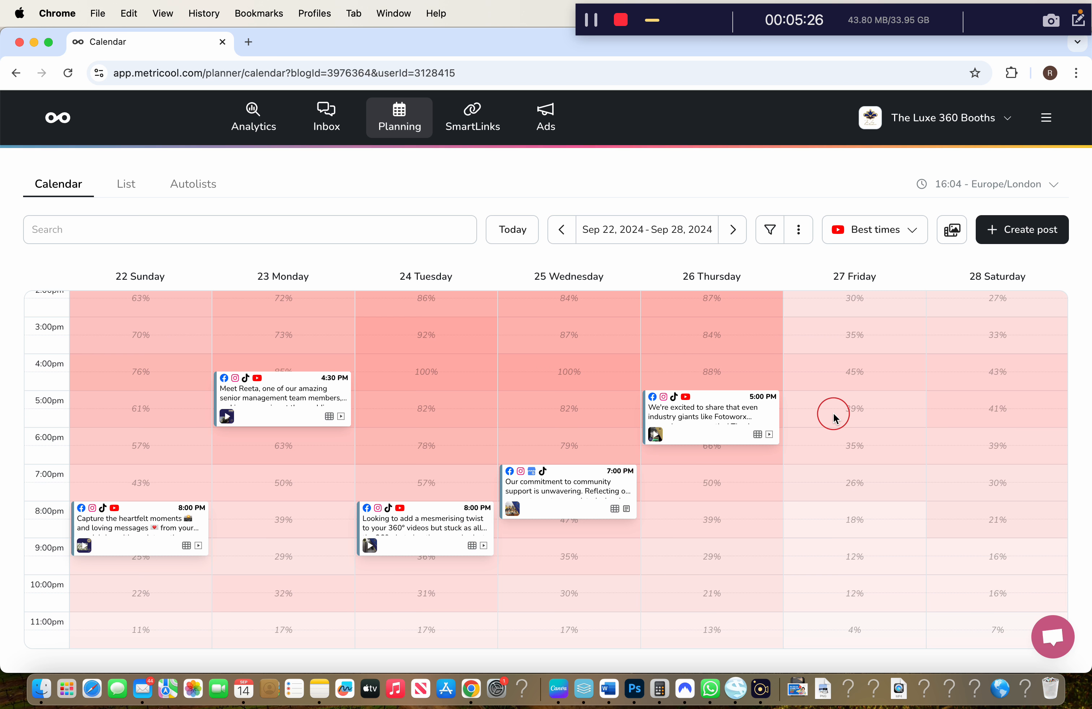
scroll(834, 415, up, 15)
scroll(834, 415, down, 5)
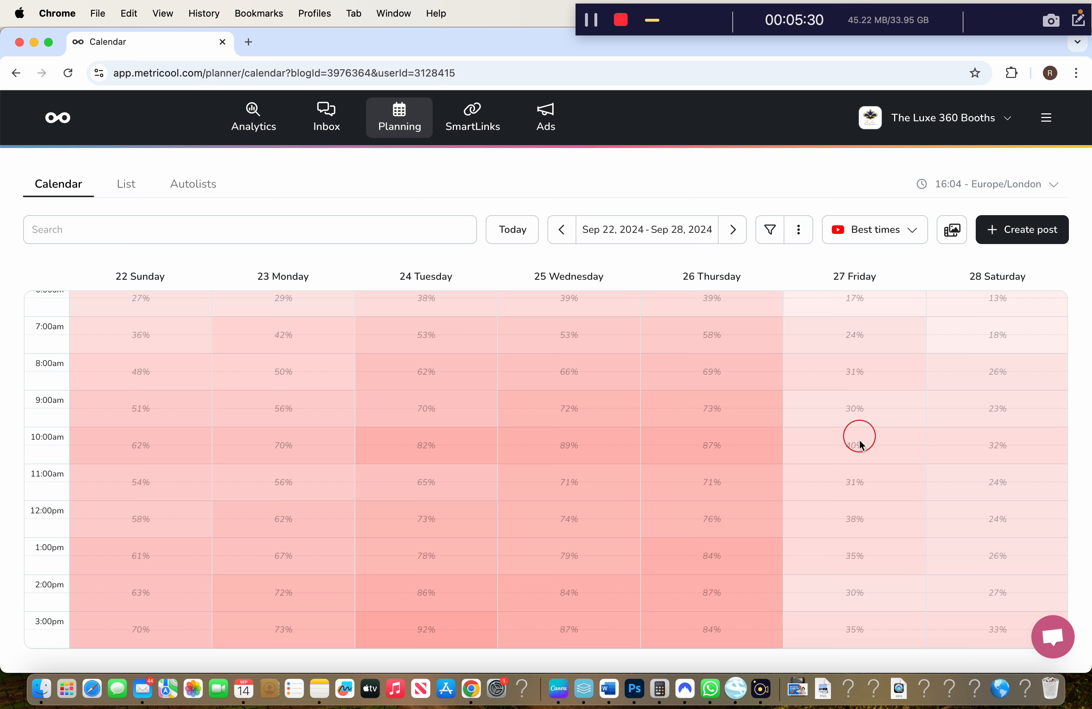
scroll(856, 361, down, 1)
scroll(763, 520, down, 10)
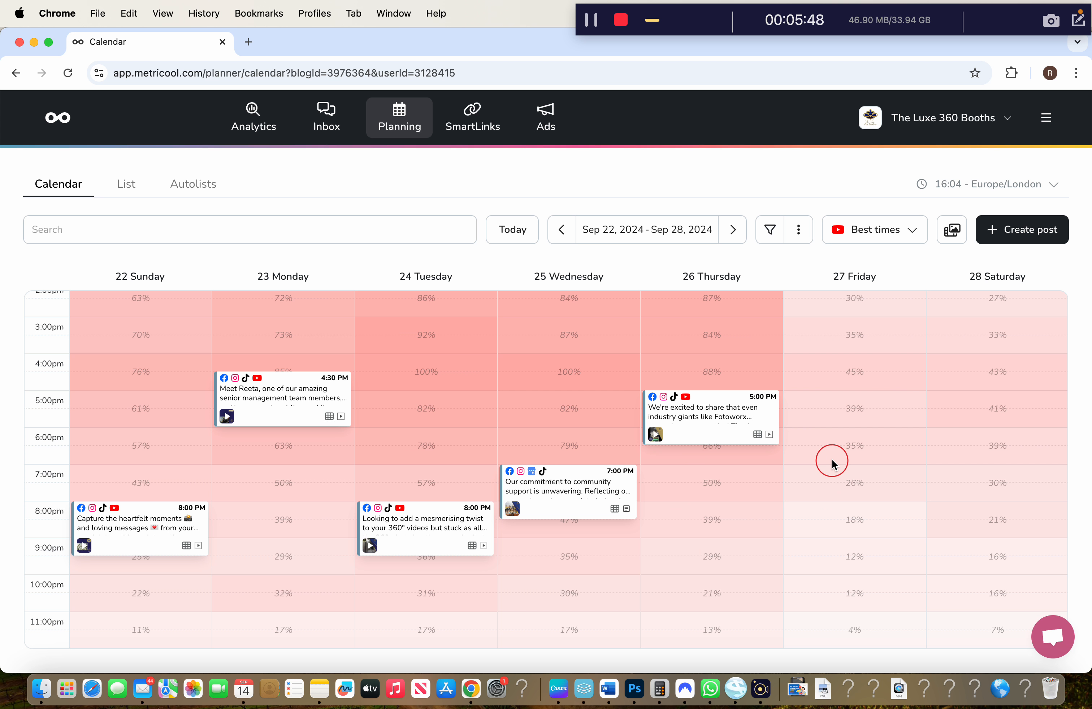
Google 'content idea planner' and skim the Planable social media calendar article
click(247, 44)
text(google.co.uk)
key(Return)
text(co)
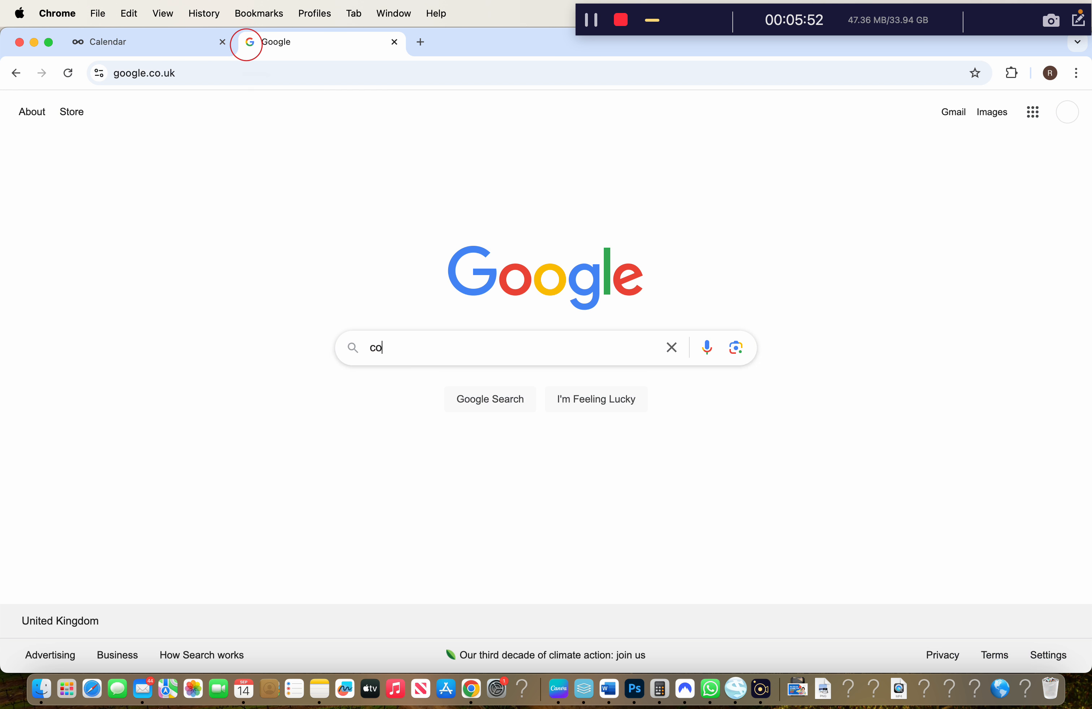
text(ntent idea planner)
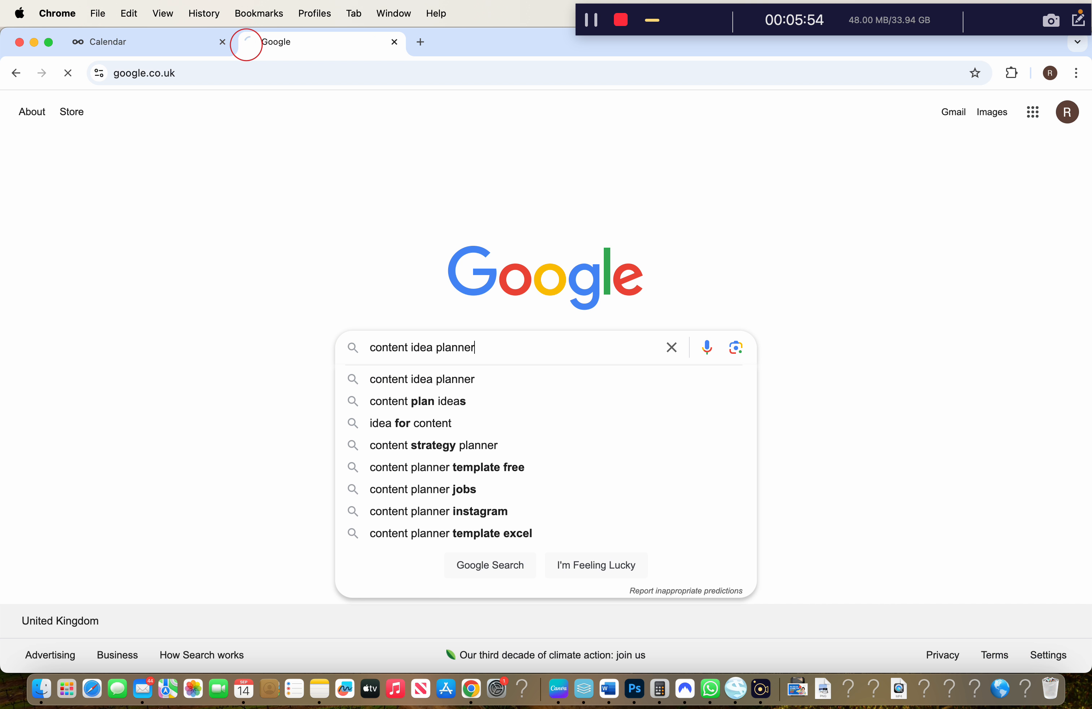
key(Return)
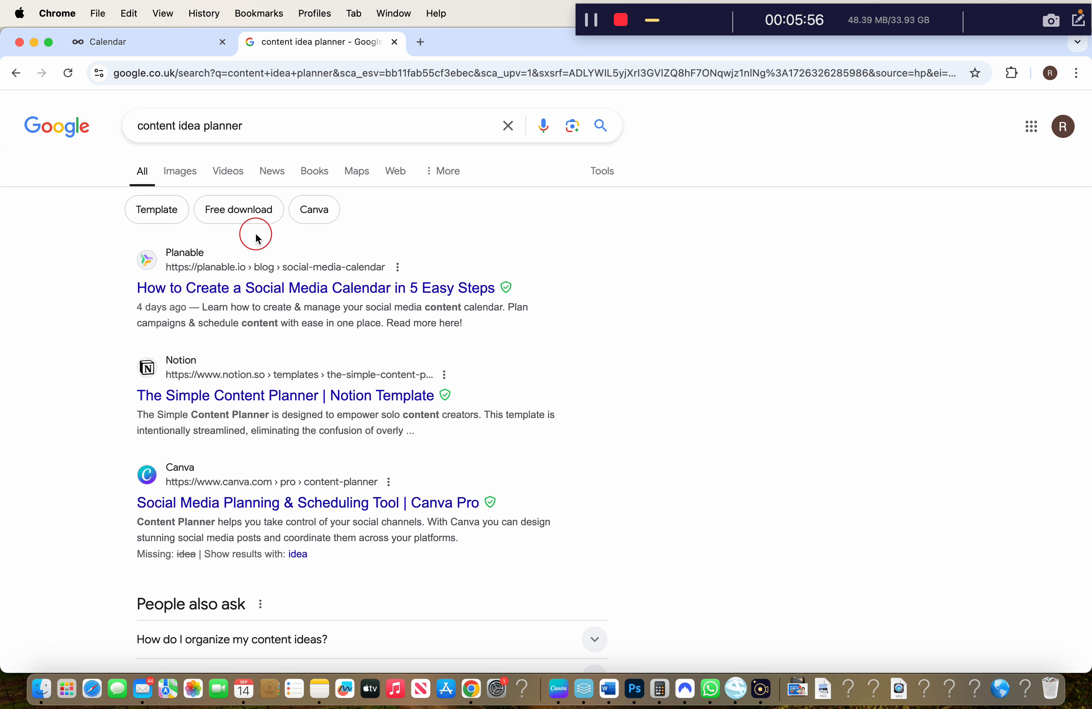
click(429, 277)
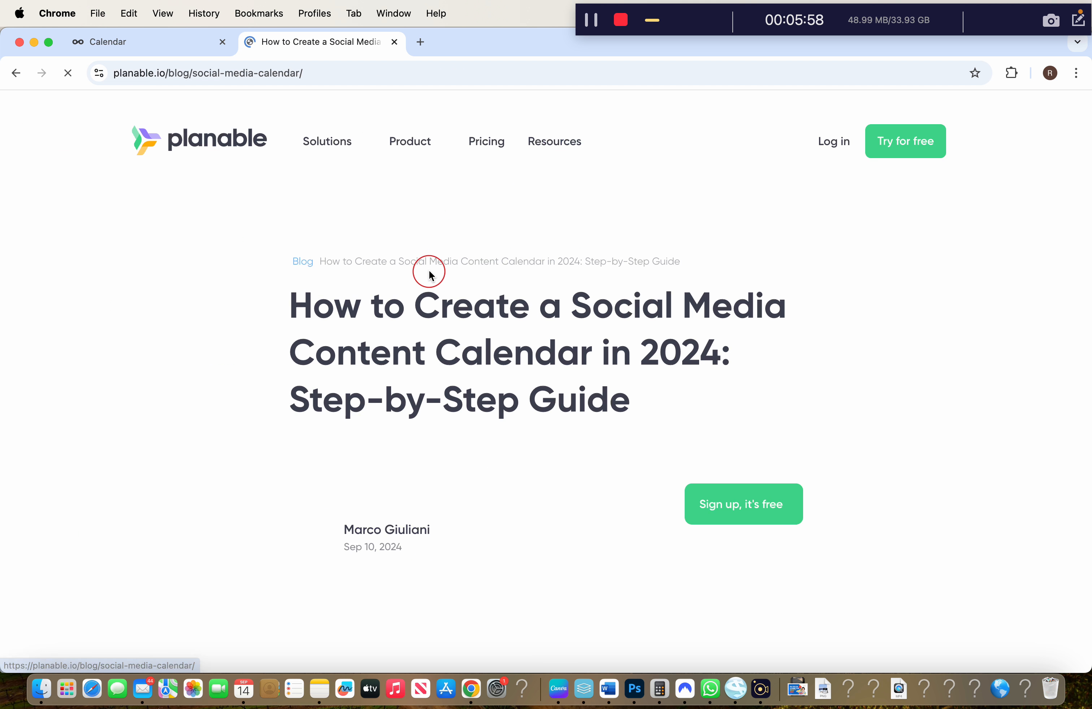
scroll(1089, 175, down, 2)
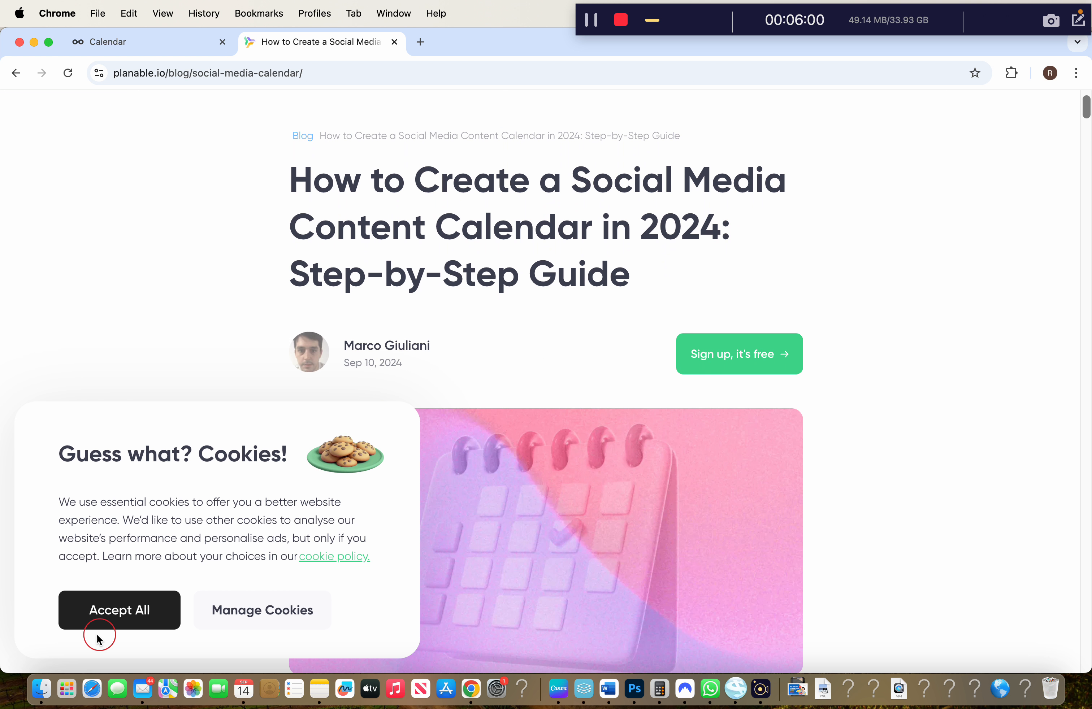
click(99, 622)
scroll(829, 323, down, 2)
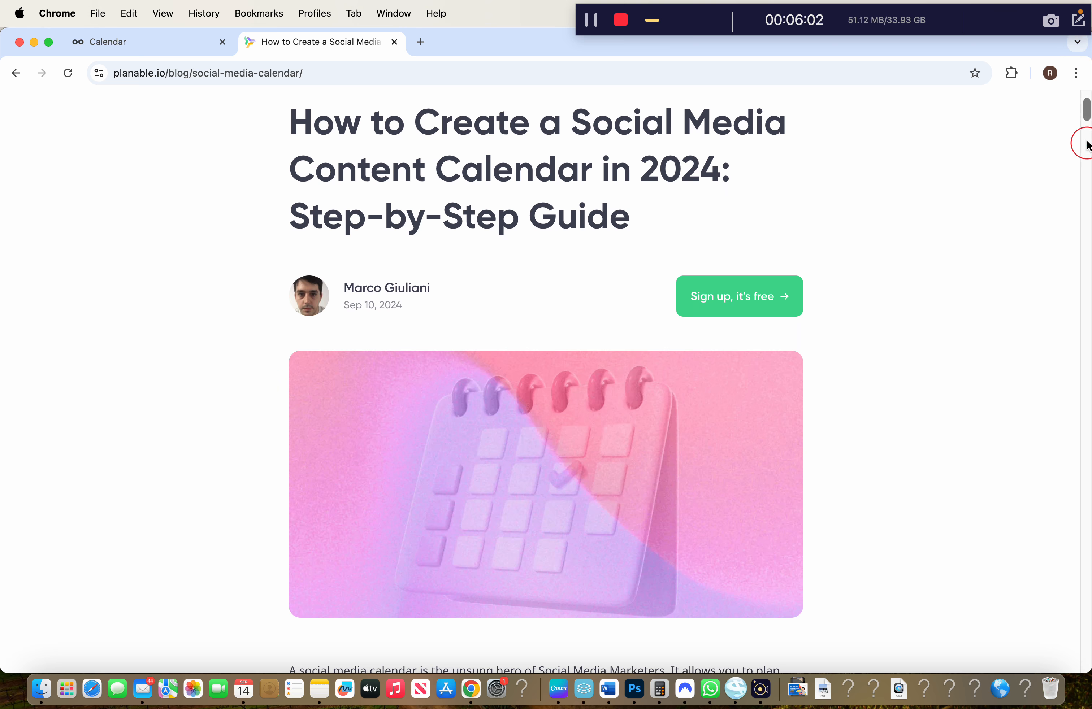
drag(1087, 115, 1080, 357)
click(16, 73)
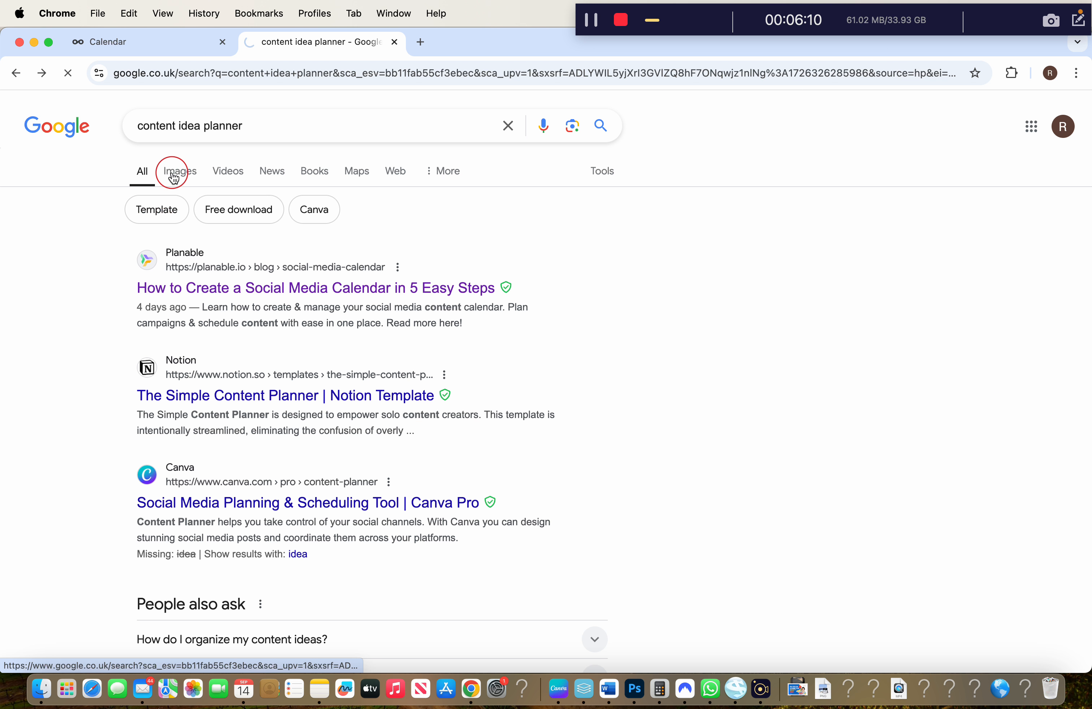
Open the 30 Day Content Planner Pinterest pin from image results and close the Google tab
click(173, 176)
scroll(358, 500, down, 2)
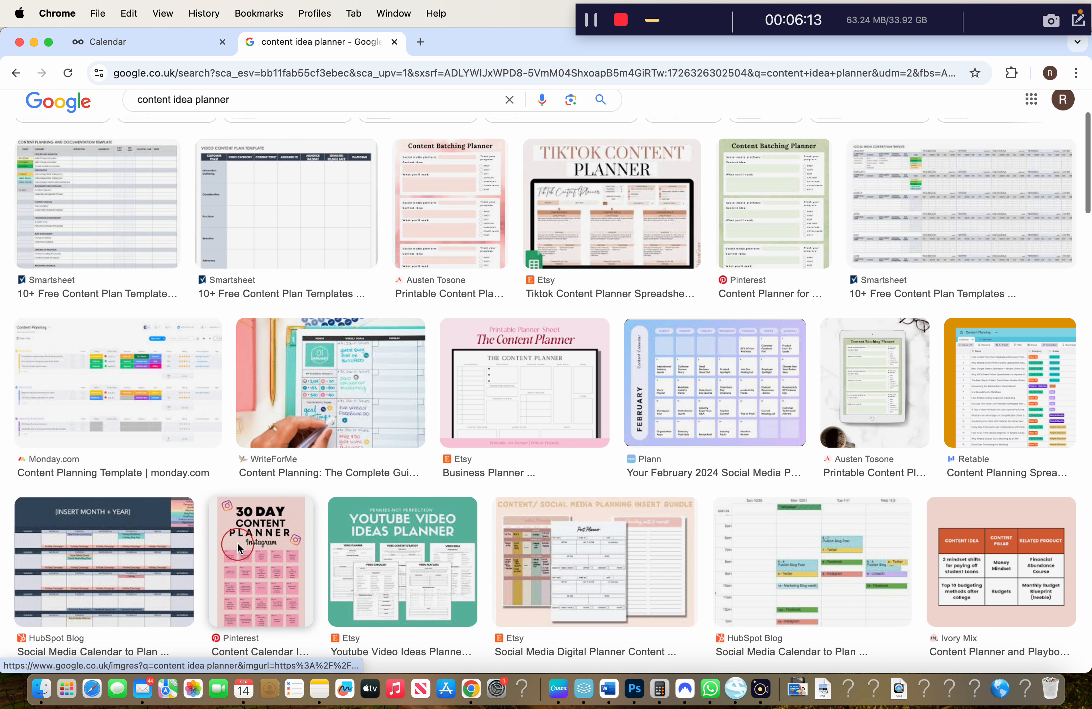
click(237, 545)
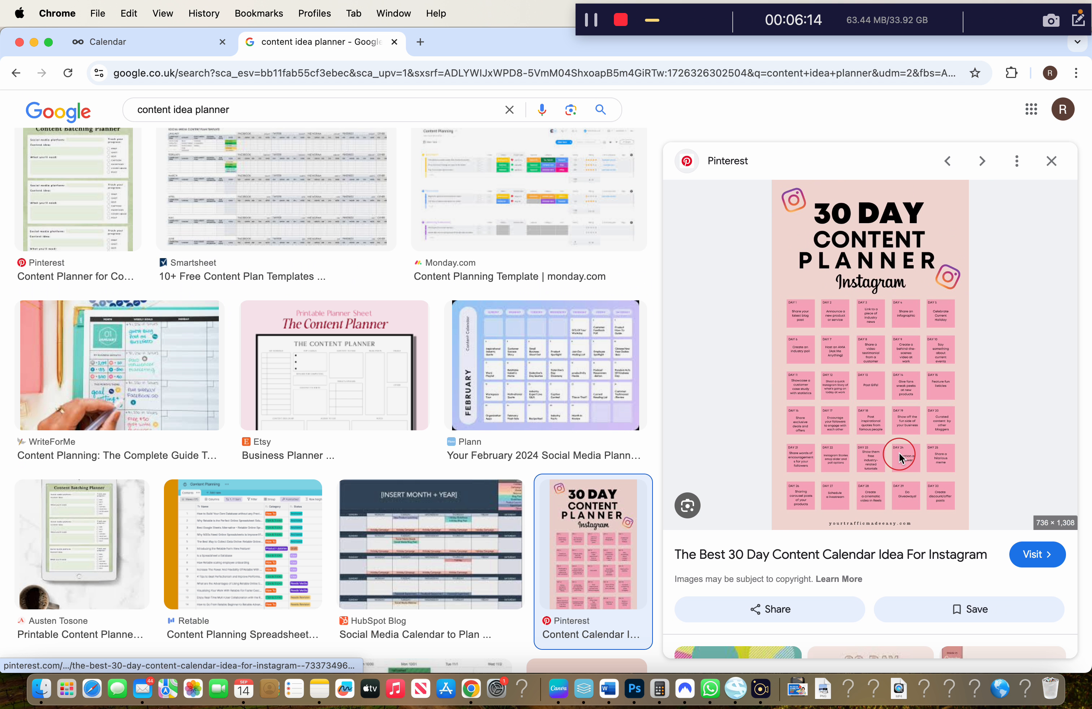
click(780, 373)
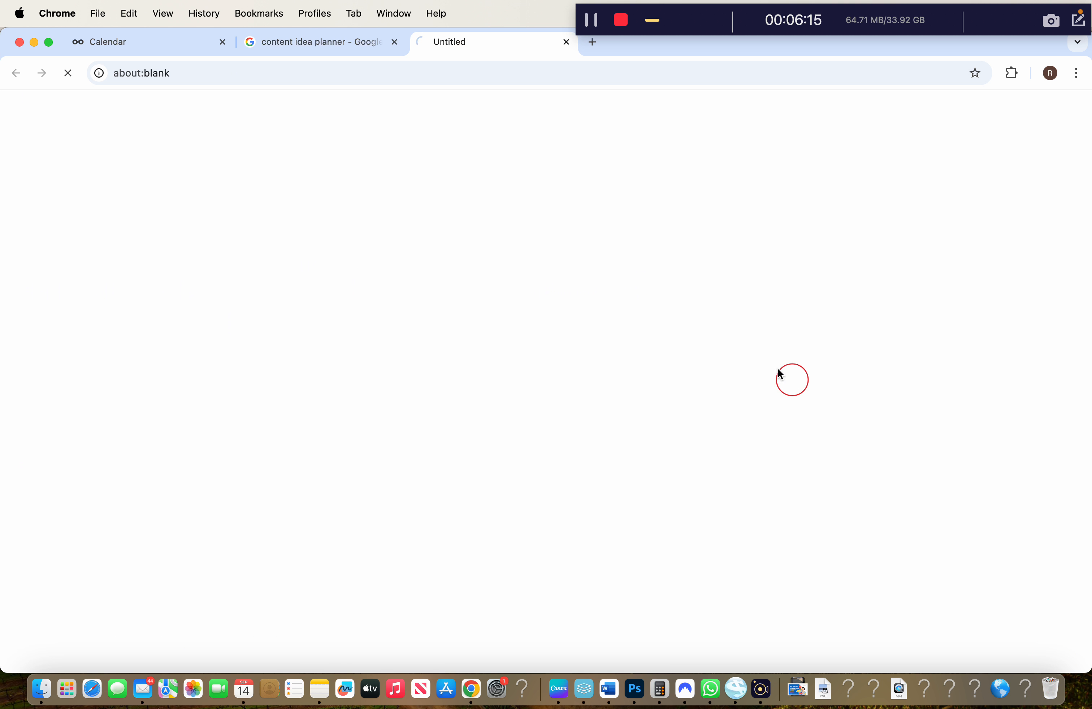
click(395, 42)
scroll(579, 348, down, 2)
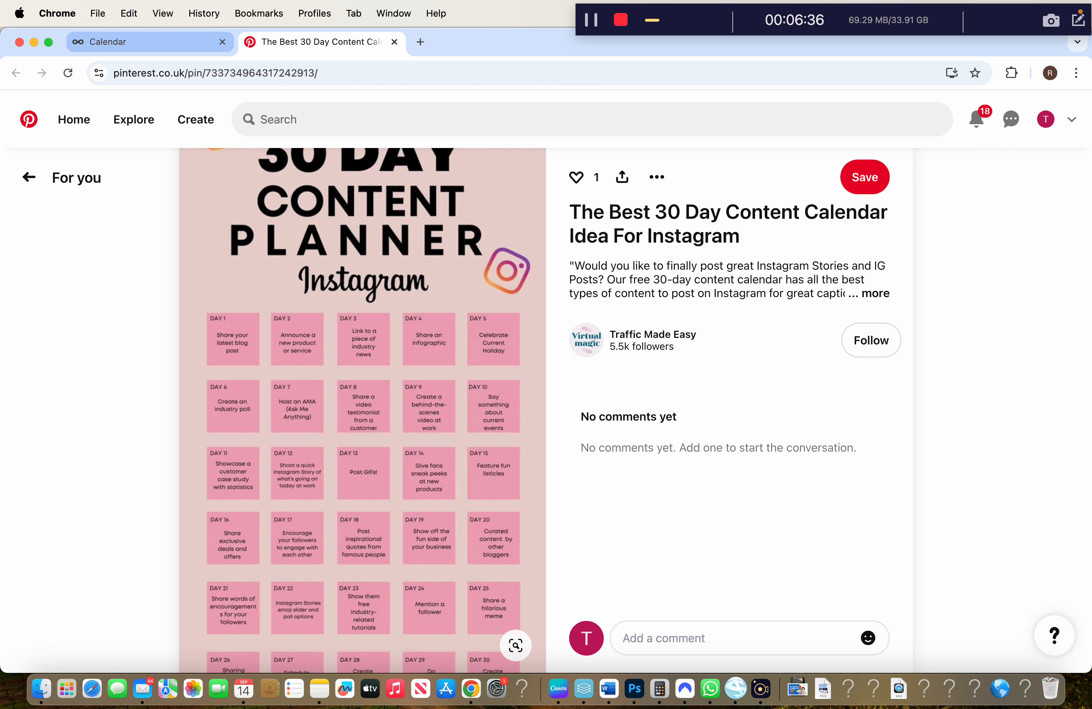
click(164, 44)
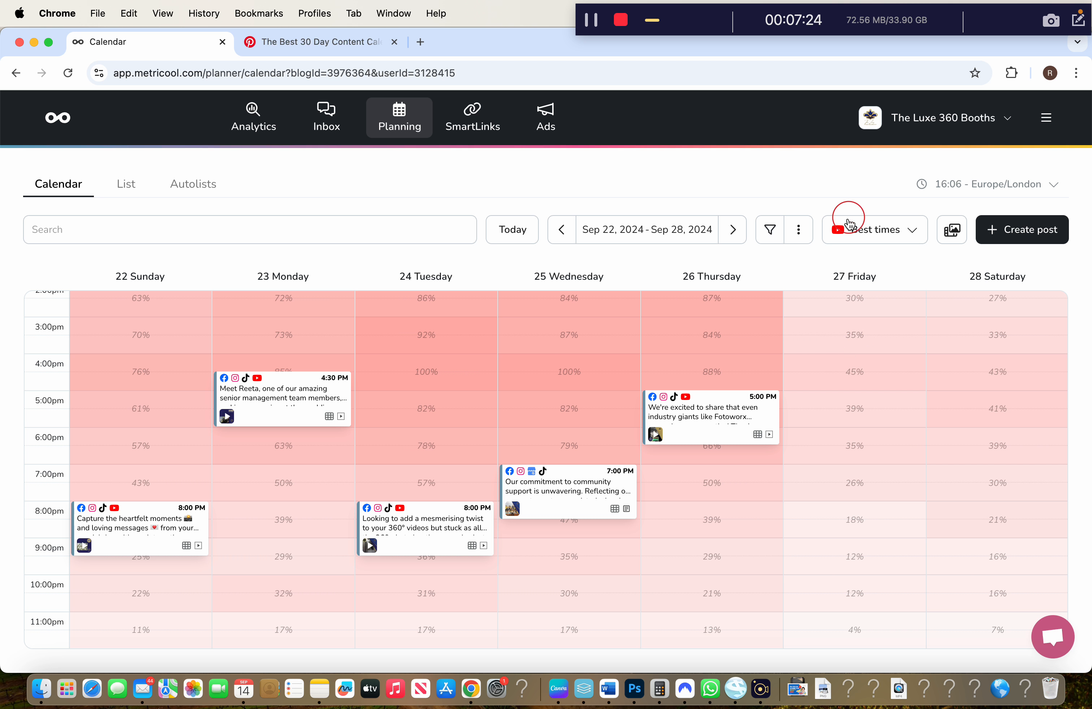
Show Instagram best times and start a post in the Friday Sep 27, 4:00 PM slot
click(852, 229)
click(866, 332)
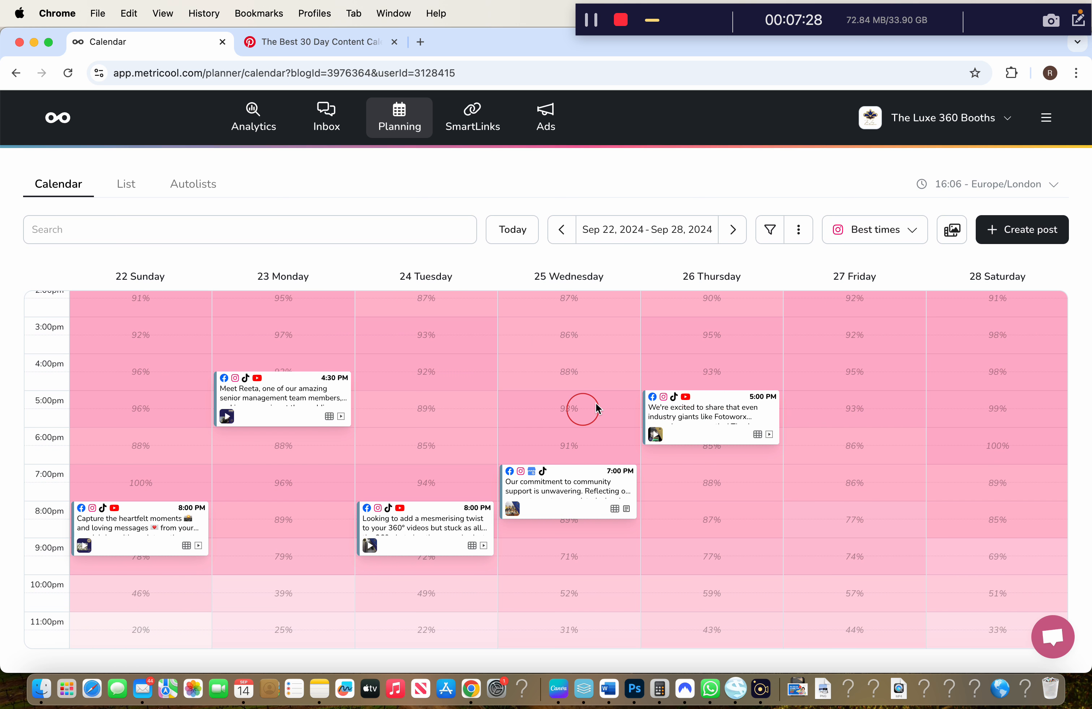
scroll(873, 458, up, 7)
scroll(871, 507, up, 5)
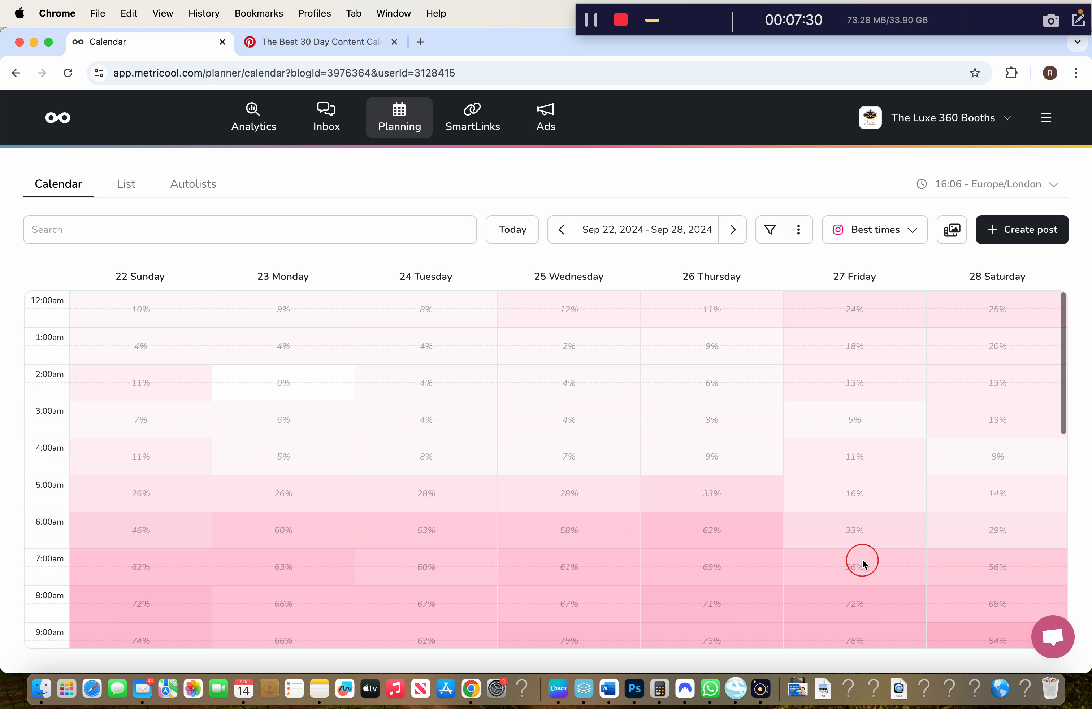
scroll(888, 561, down, 6)
scroll(891, 491, down, 6)
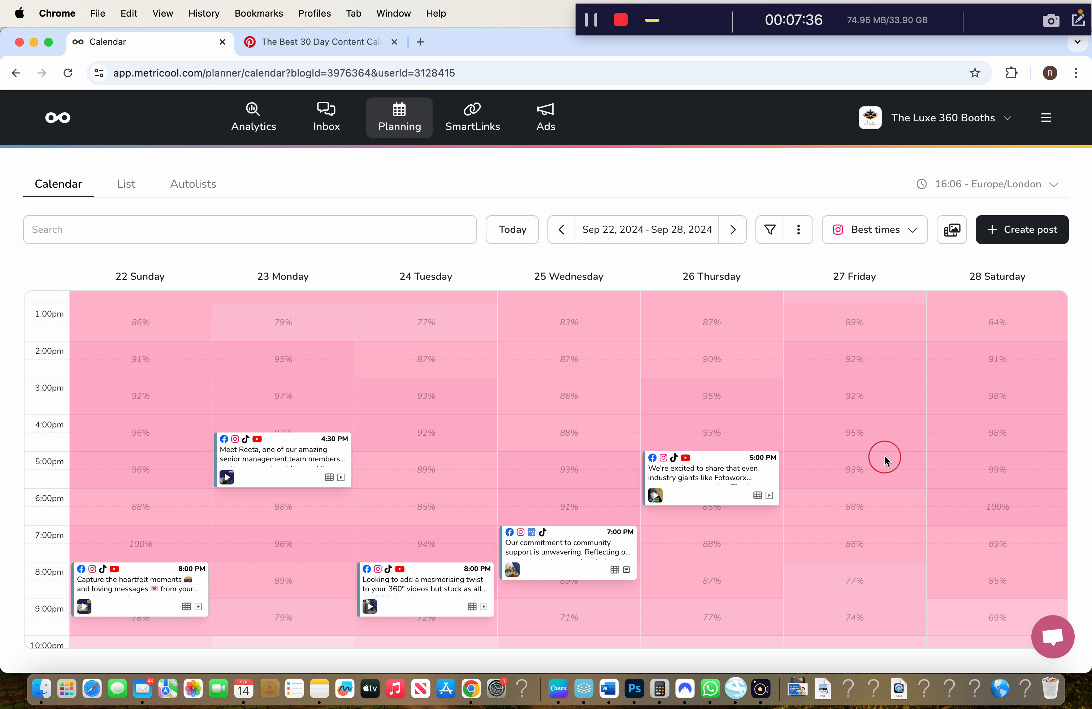
click(877, 432)
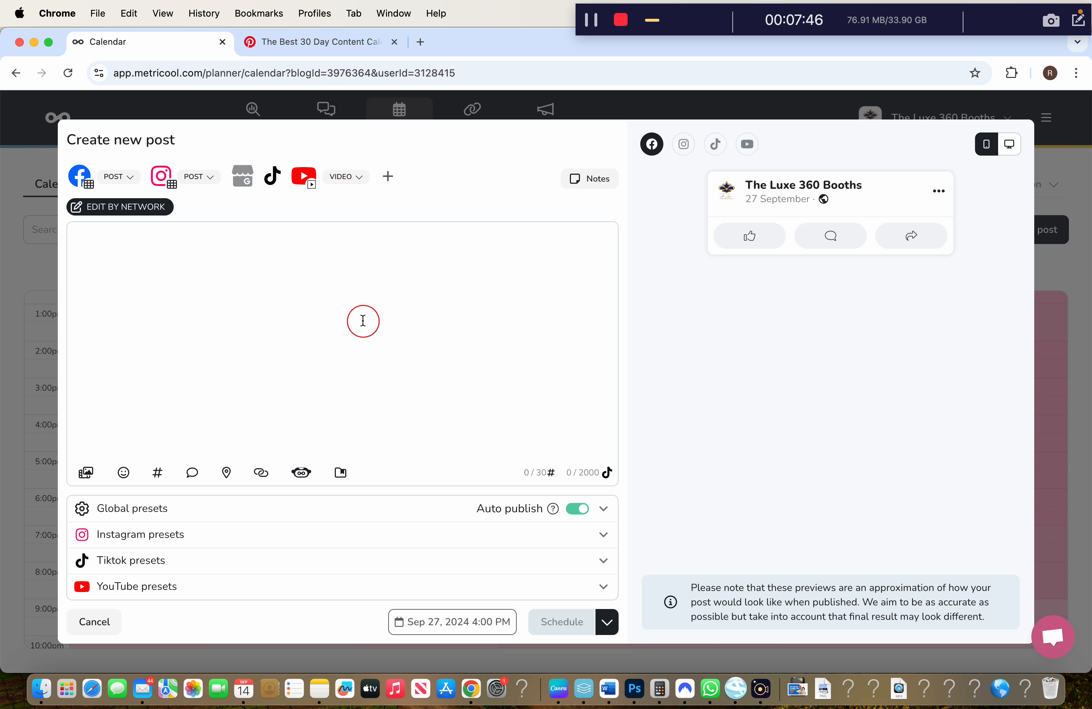
Close the Pinterest tab and browse the HD-LXU3 drive in Finder
click(354, 52)
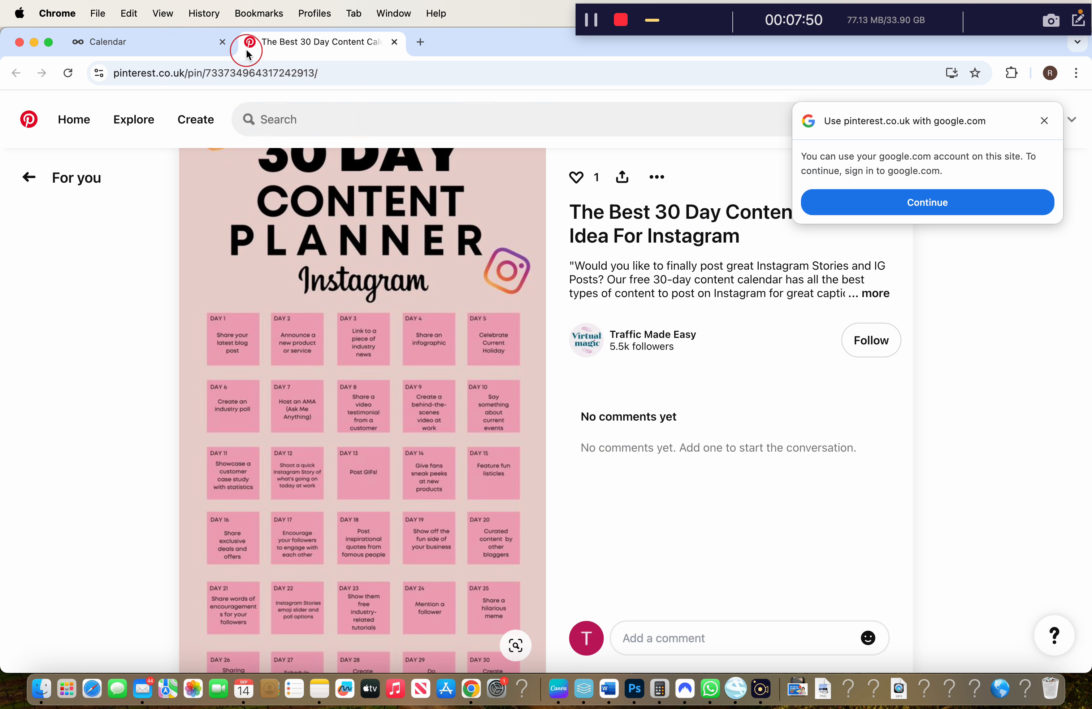
click(394, 41)
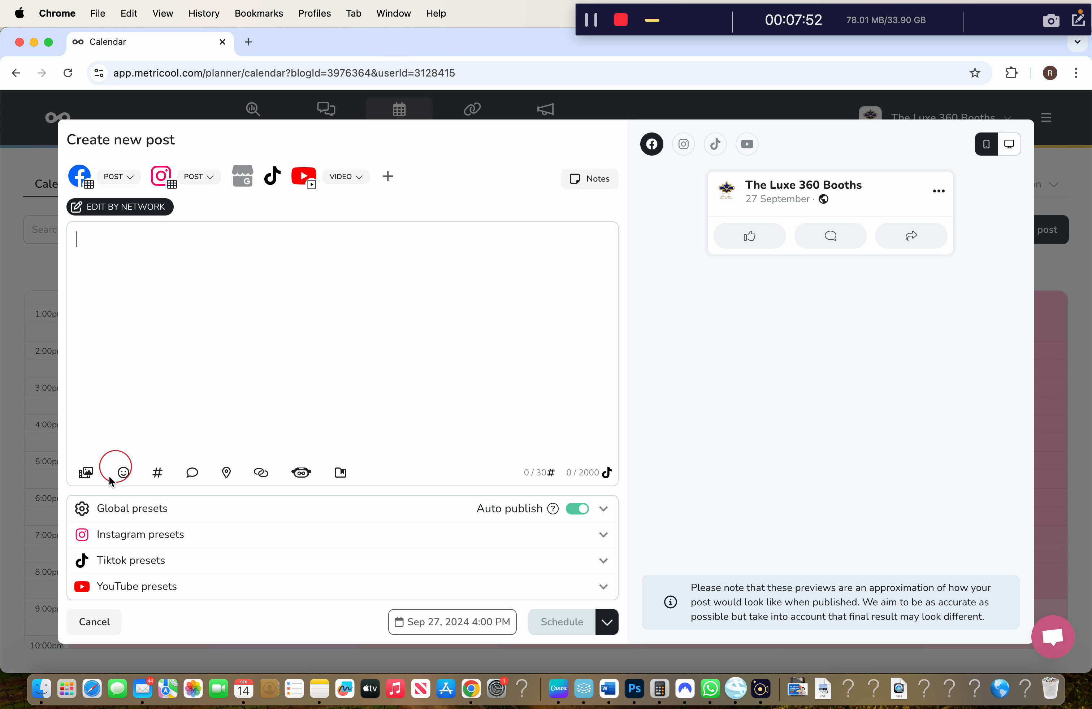
click(41, 689)
click(146, 239)
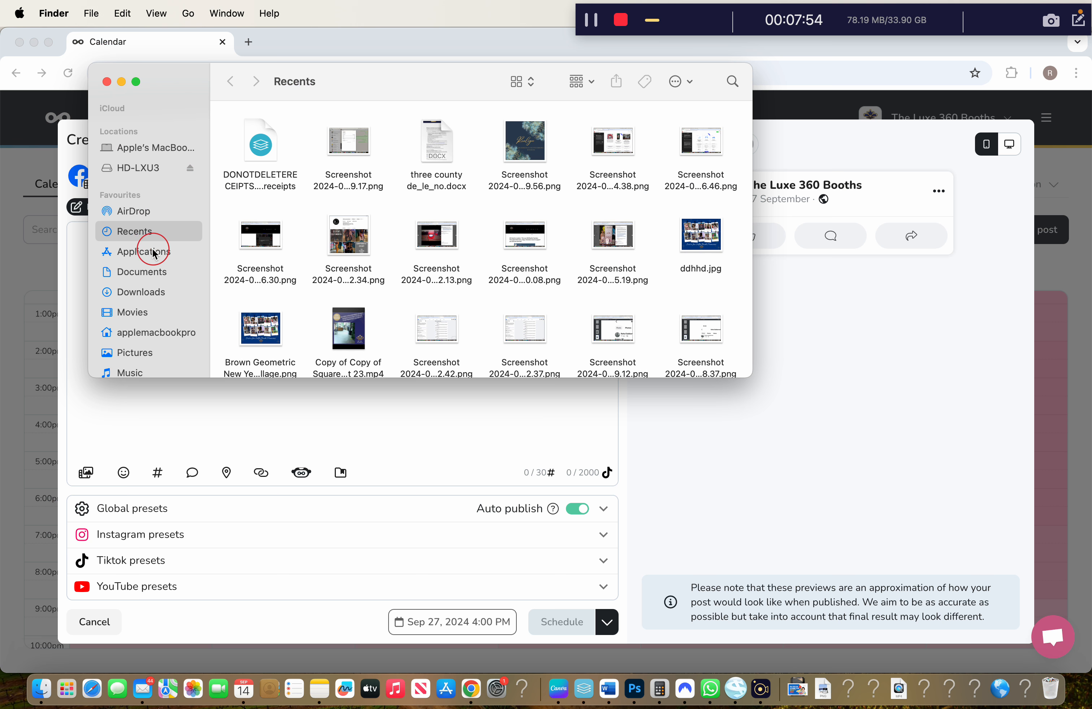
click(158, 168)
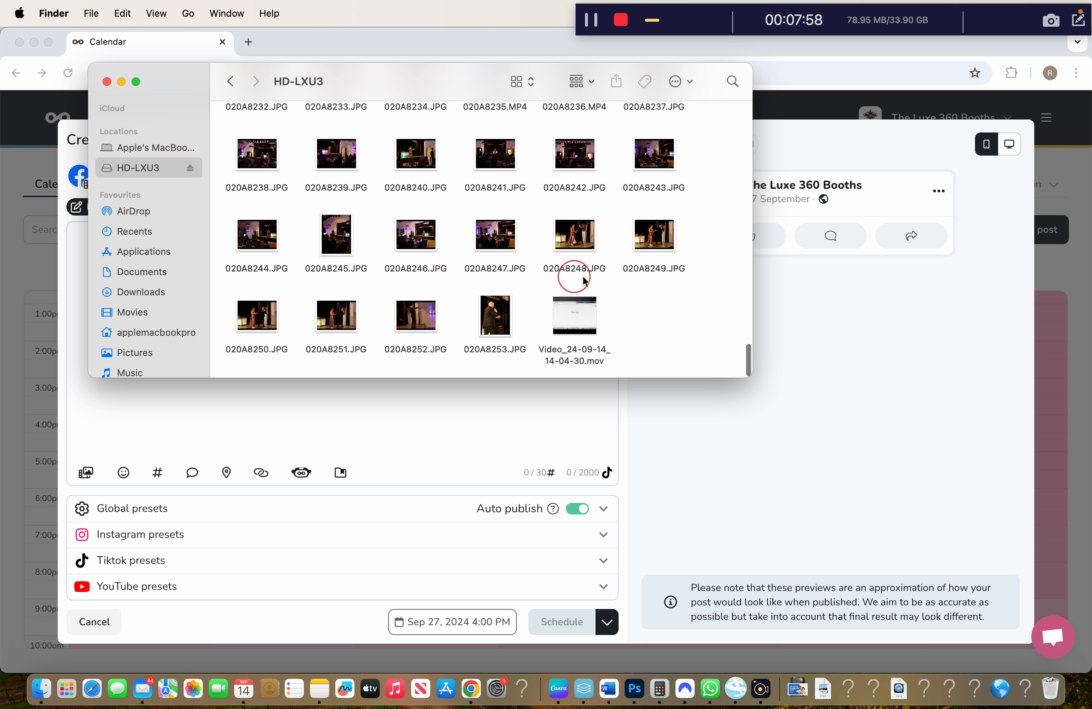
scroll(703, 217, up, 15)
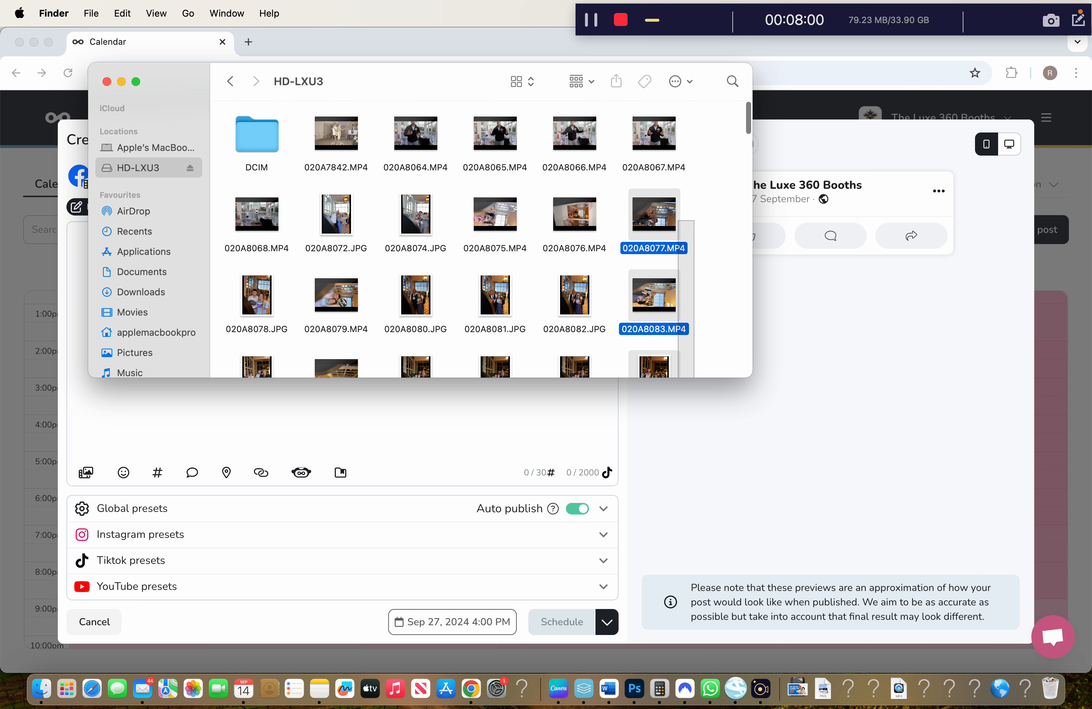
Copy photo 020A8080.JPG from Preview, then switch to Canva
double_click(411, 299)
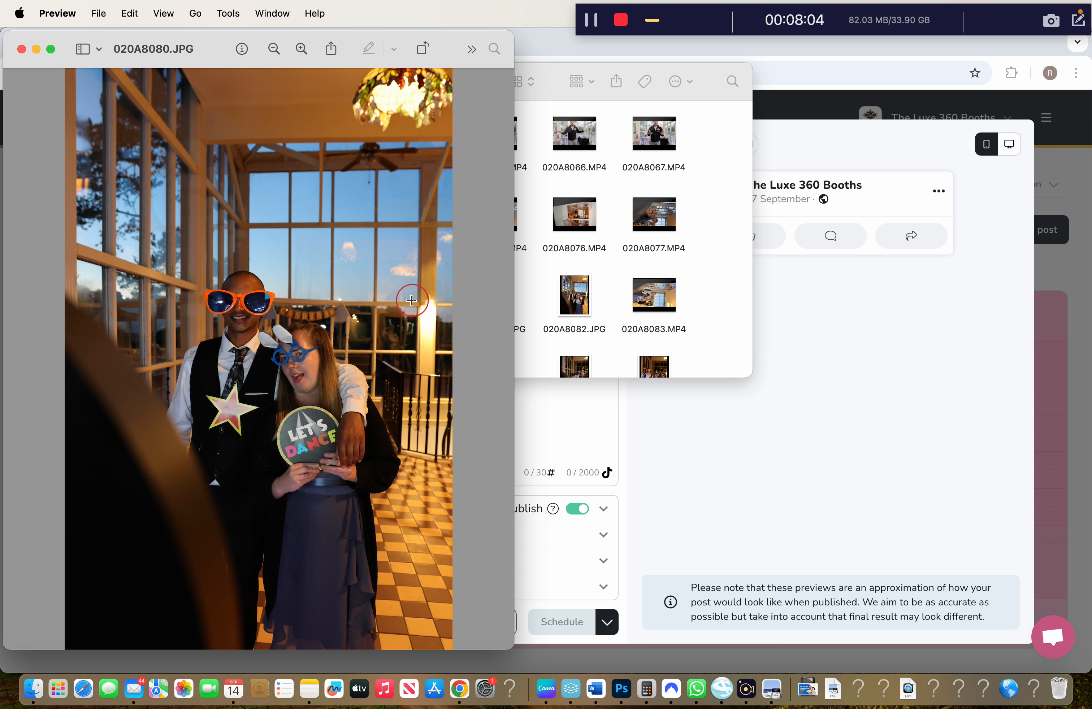
click(129, 13)
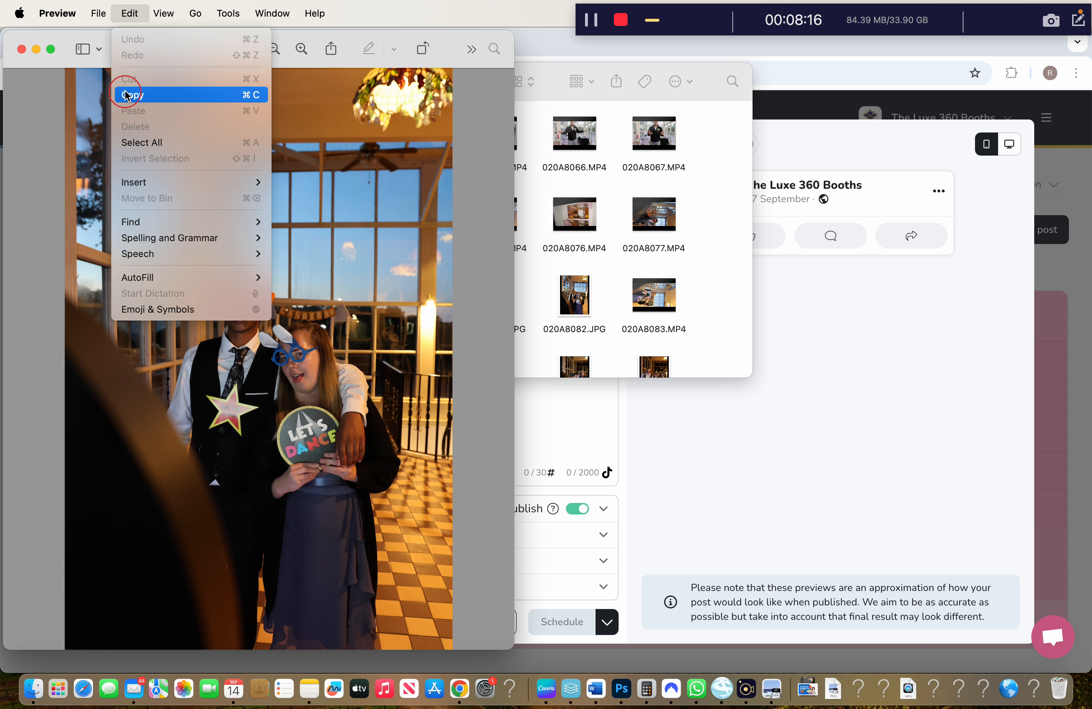
click(127, 95)
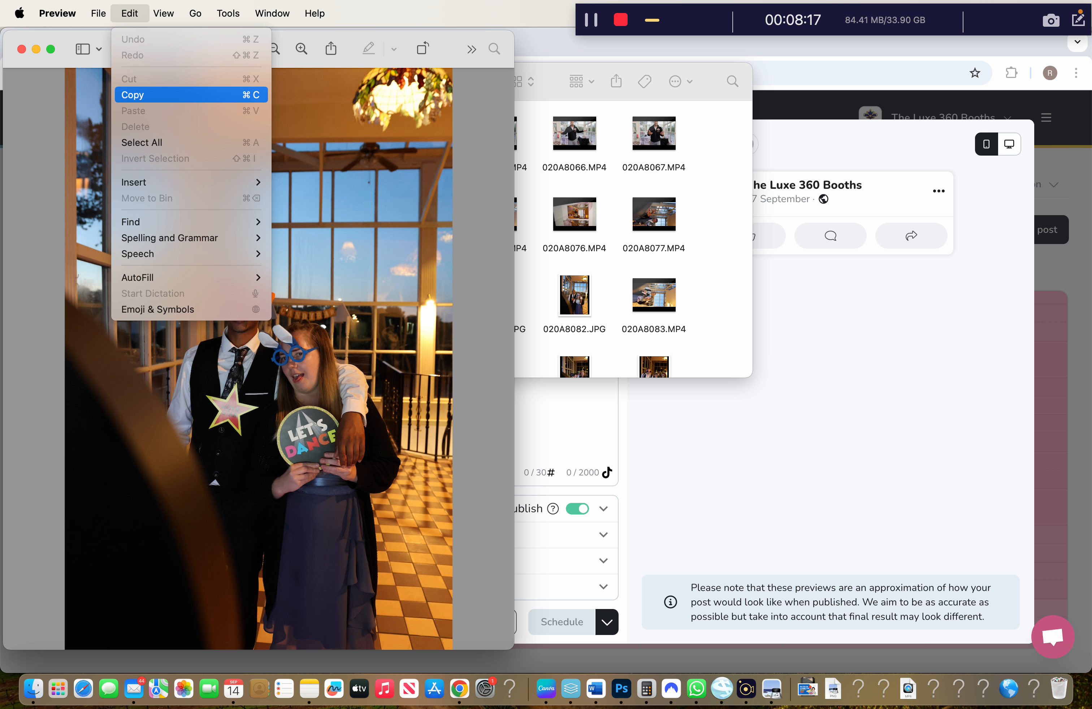
click(21, 49)
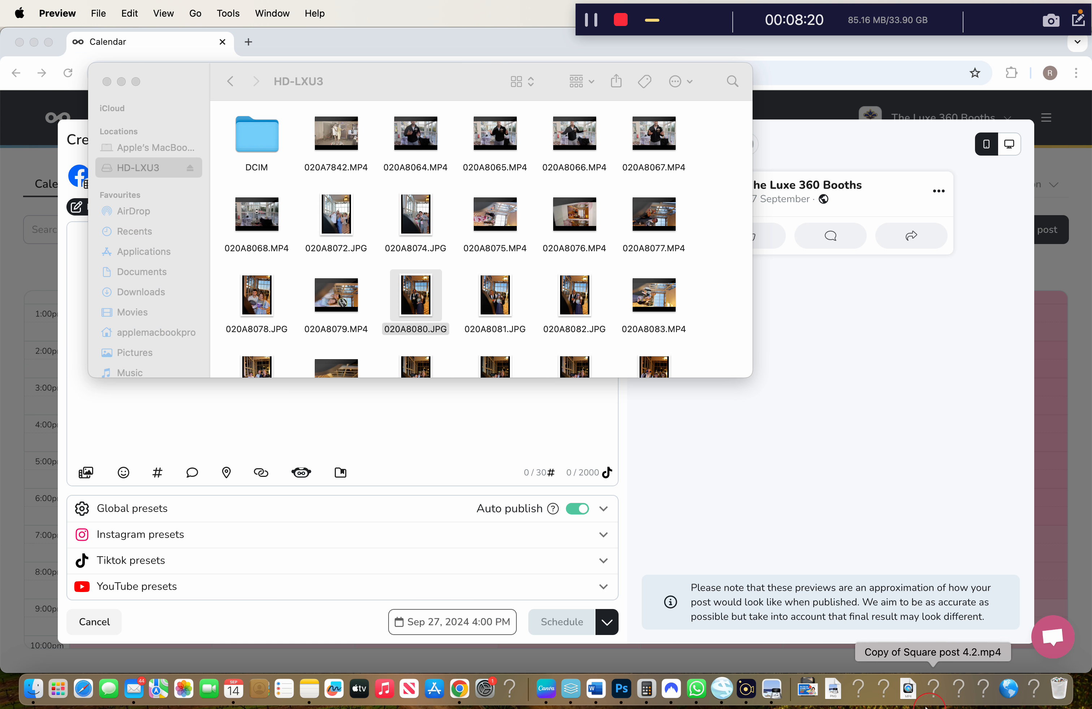
click(546, 689)
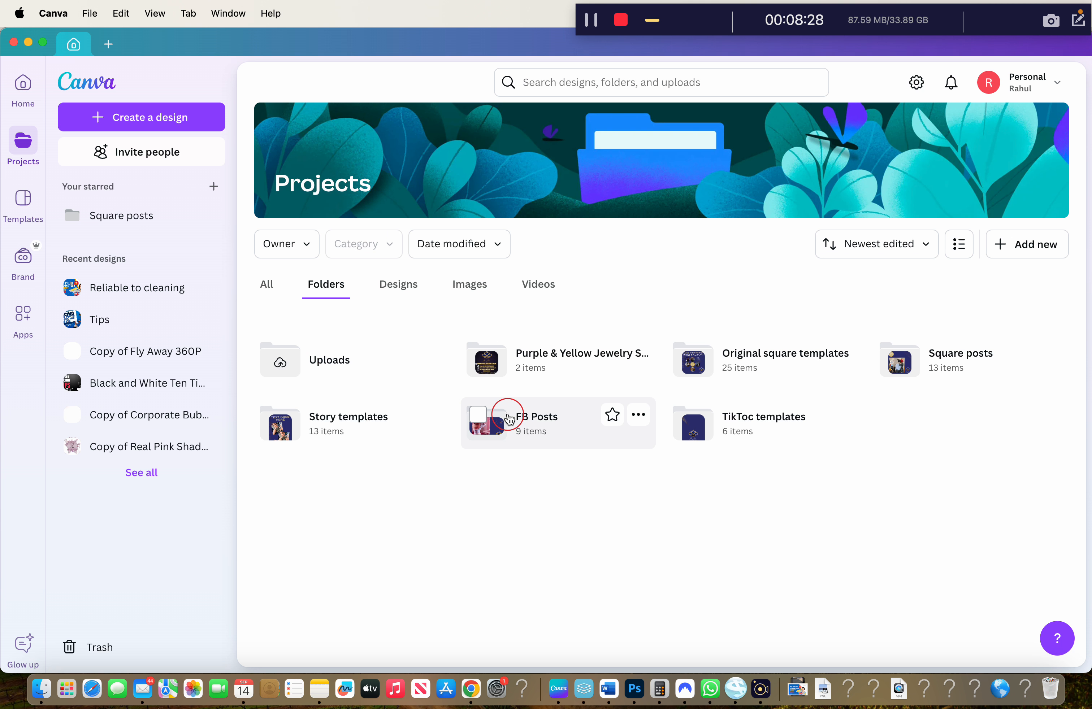
Go to the Original square templates folder in Projects and open the Square post 4.1 design
click(399, 283)
click(326, 284)
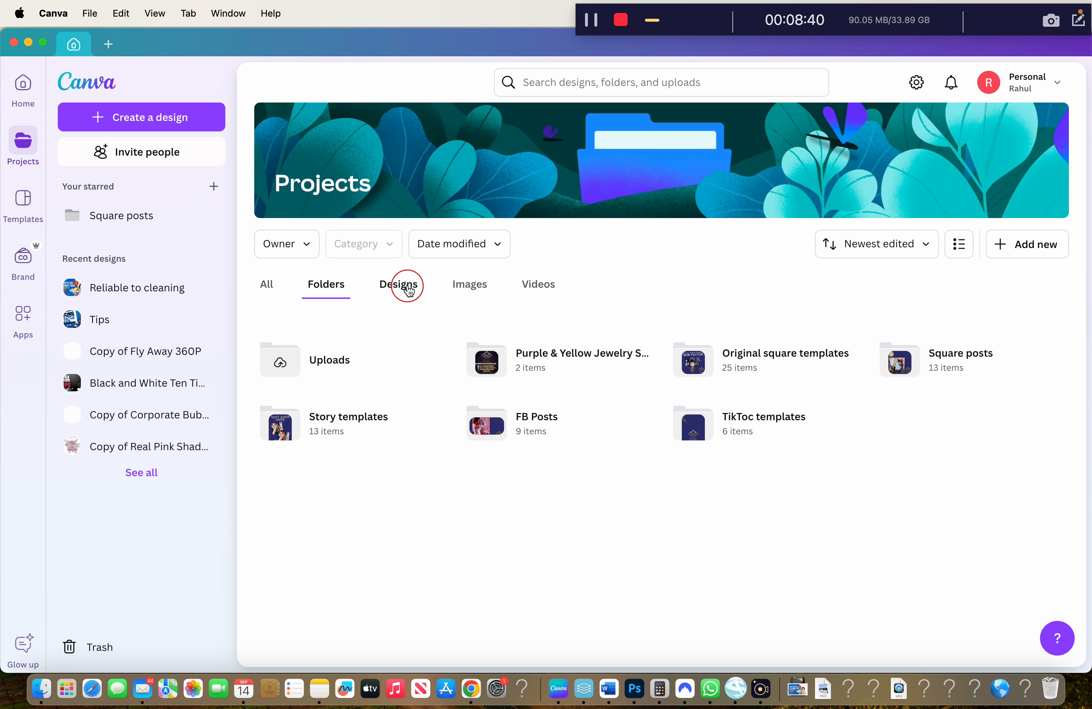
click(751, 369)
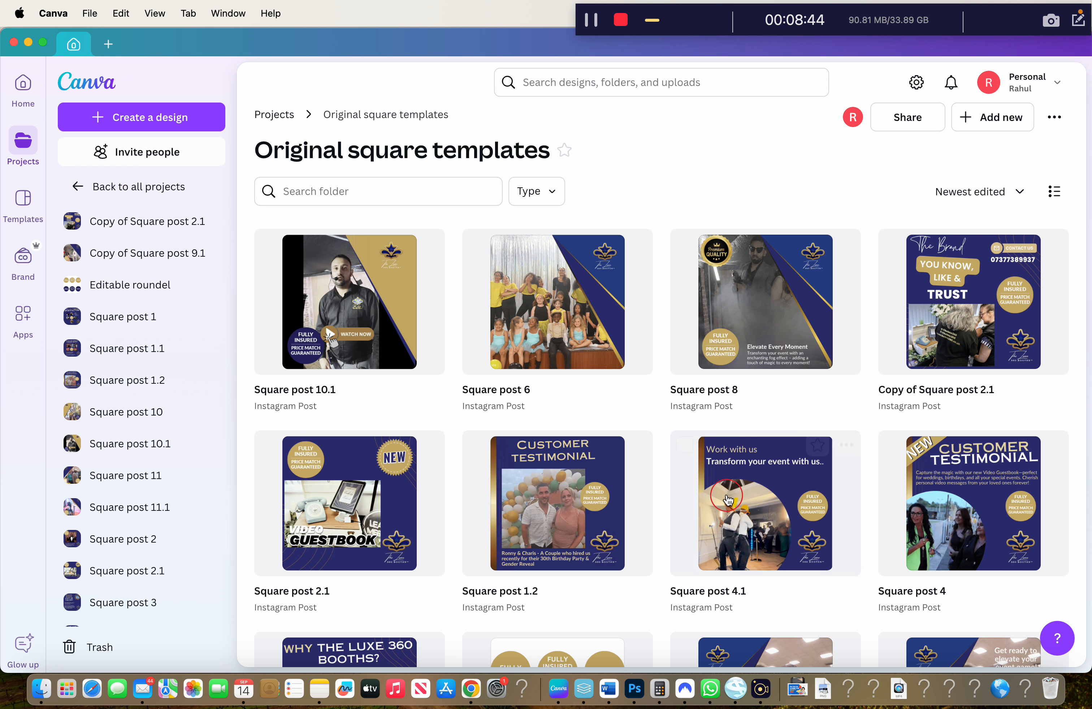
scroll(590, 415, down, 9)
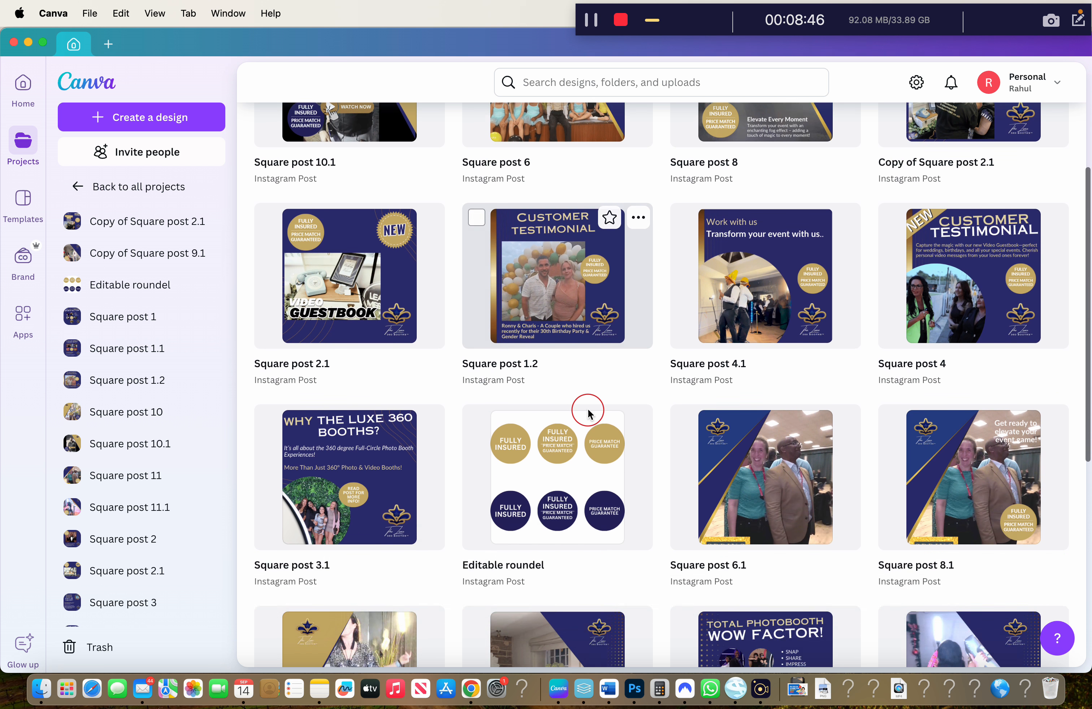
scroll(590, 415, down, 15)
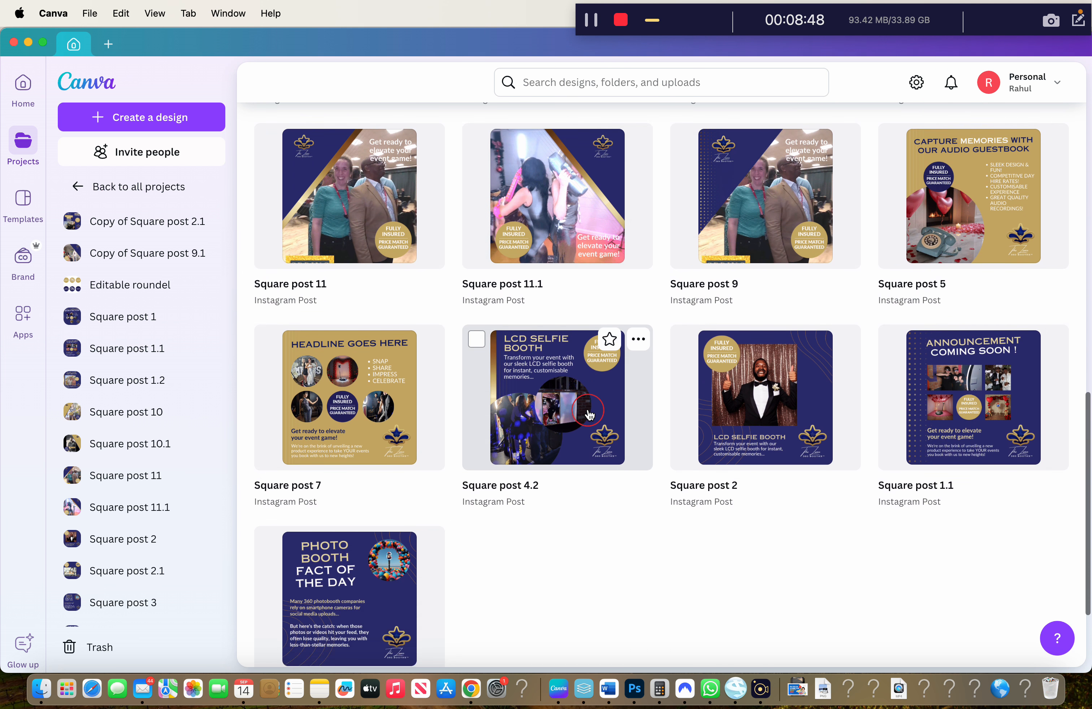
scroll(588, 412, up, 12)
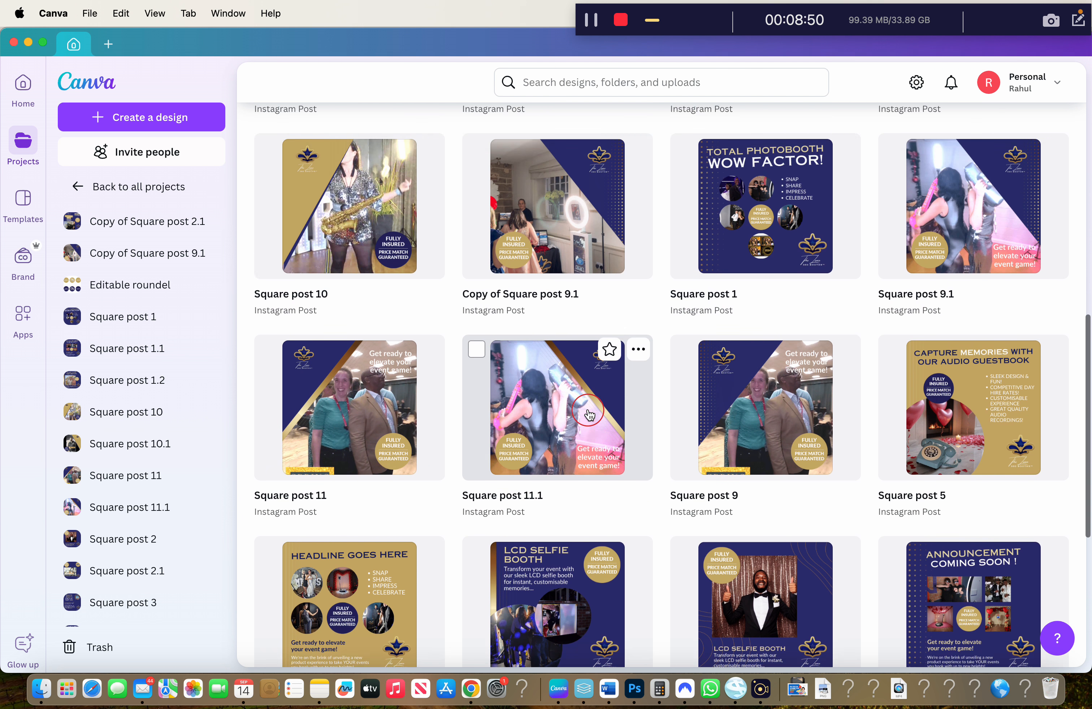
scroll(588, 412, up, 12)
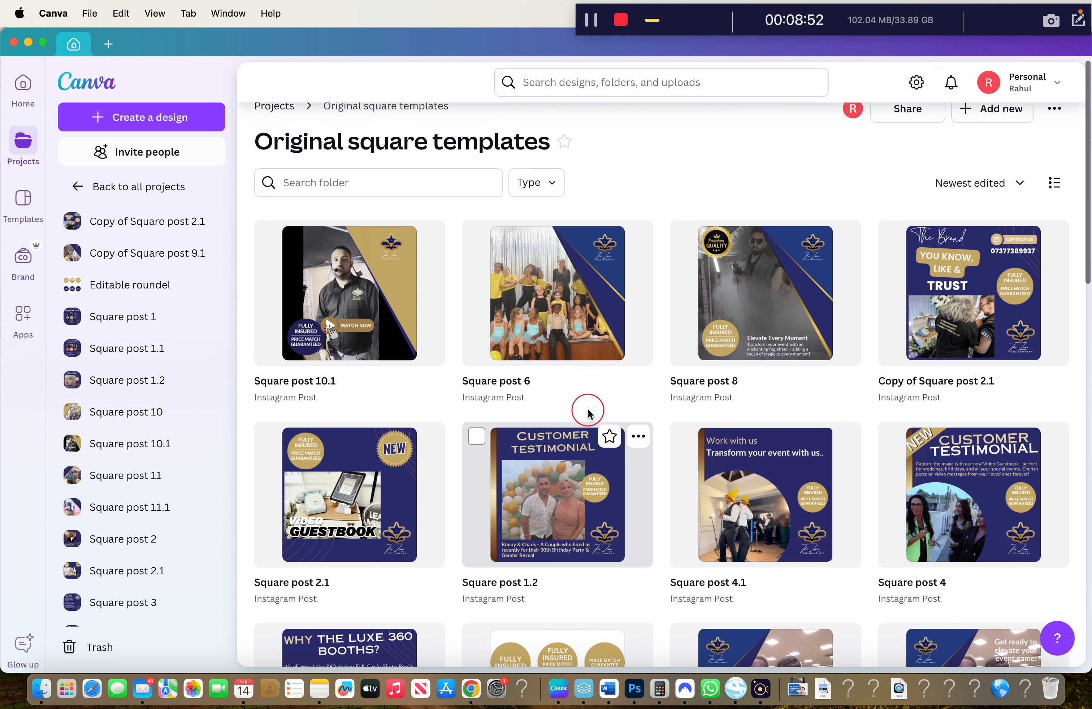
scroll(589, 415, down, 1)
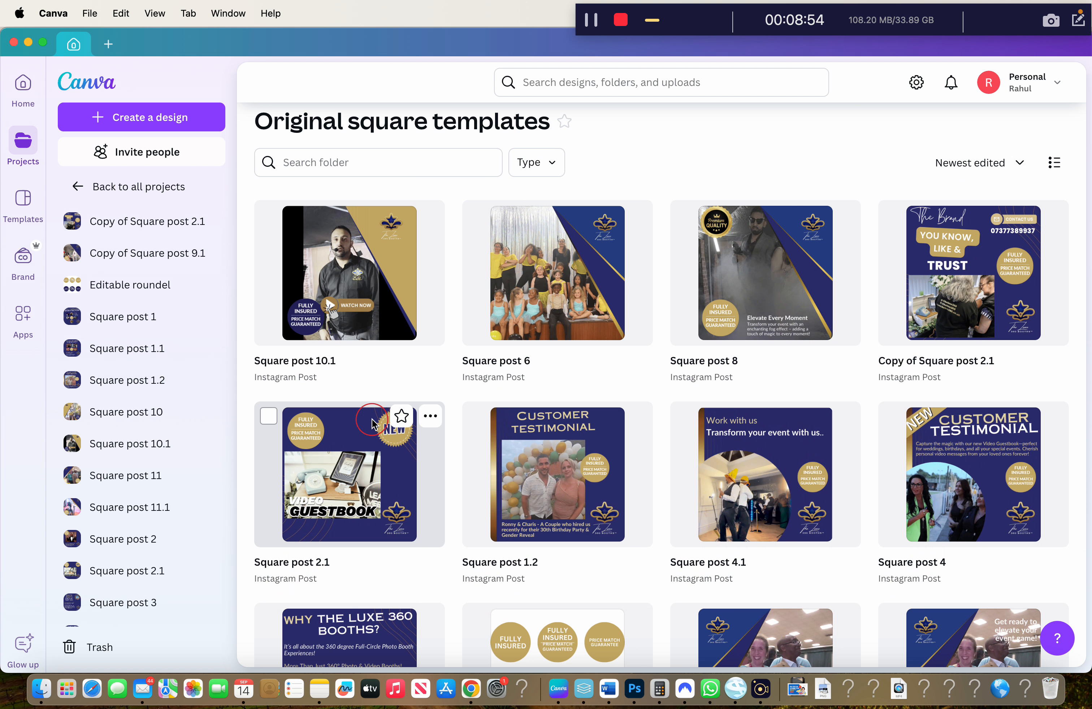
scroll(582, 295, down, 3)
scroll(581, 292, down, 4)
scroll(739, 284, down, 1)
click(740, 284)
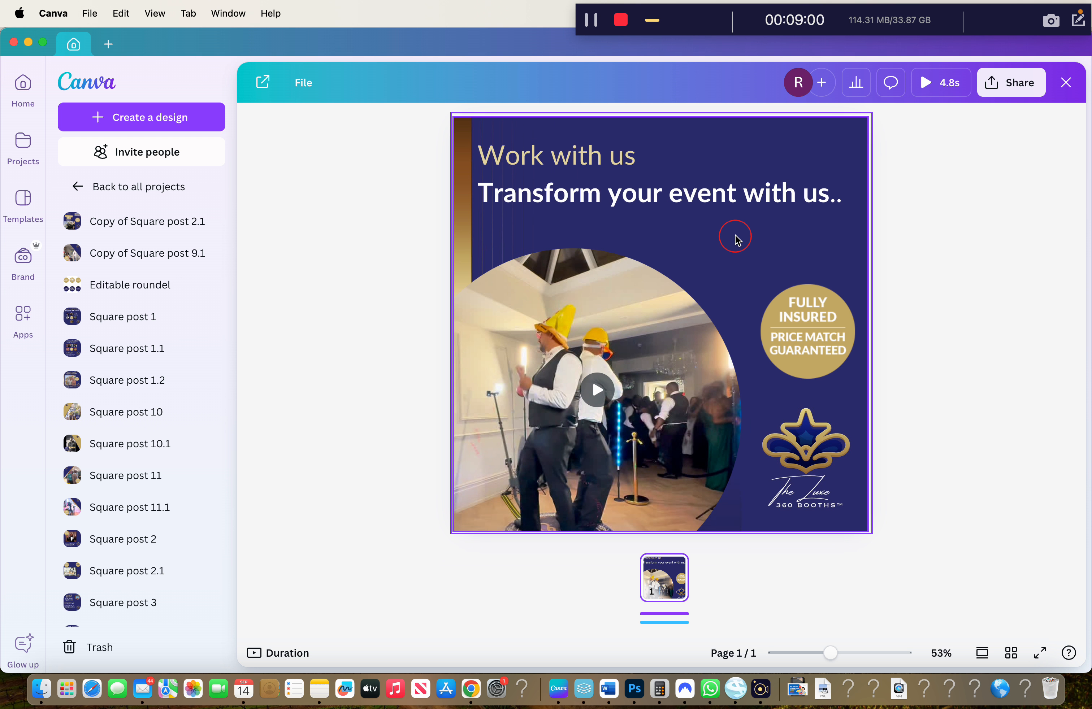
Put 020A8080.JPG into the circular frame in place of the video and nudge it slightly up
right_click(736, 240)
click(416, 519)
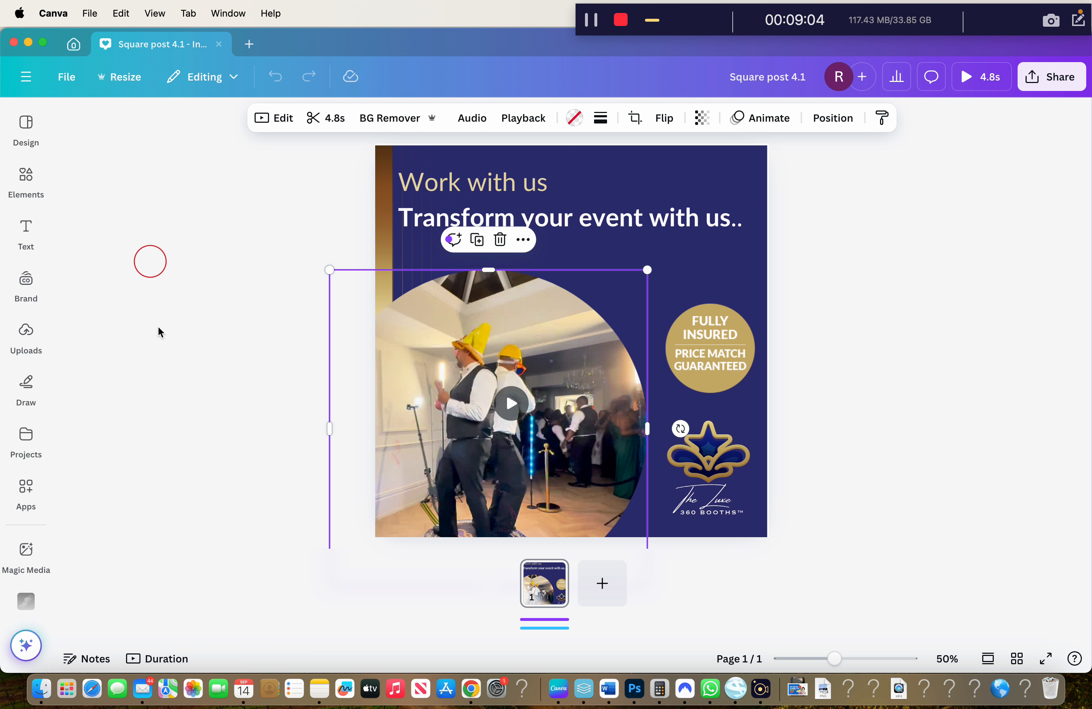
click(41, 689)
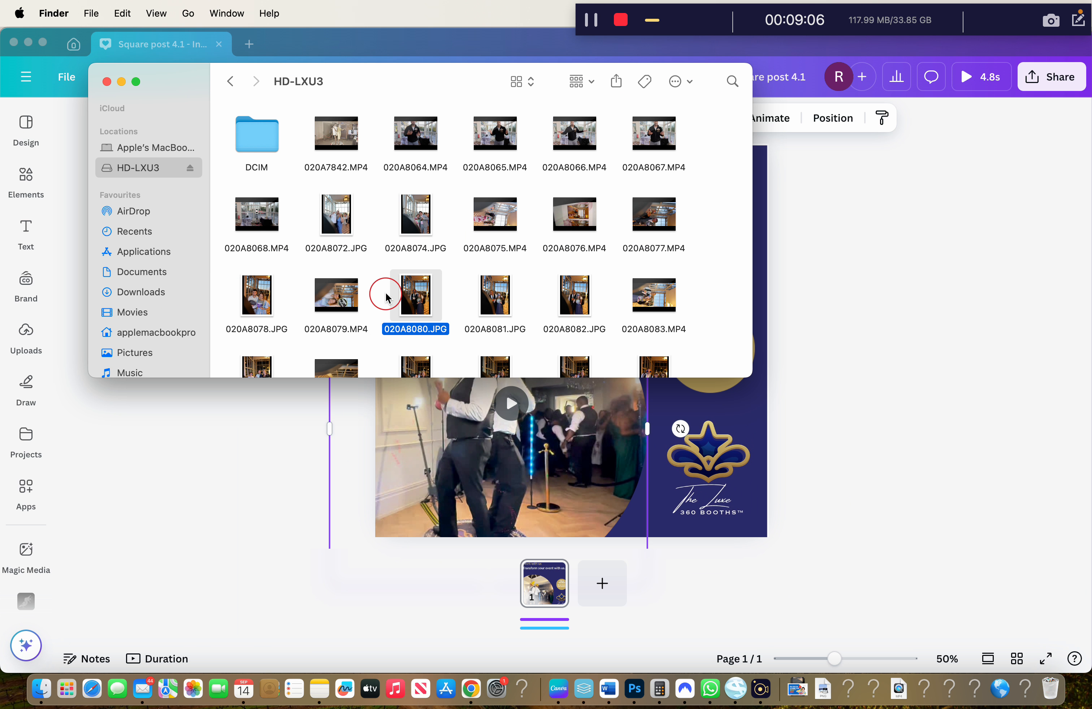
drag(439, 317, 523, 442)
click(761, 478)
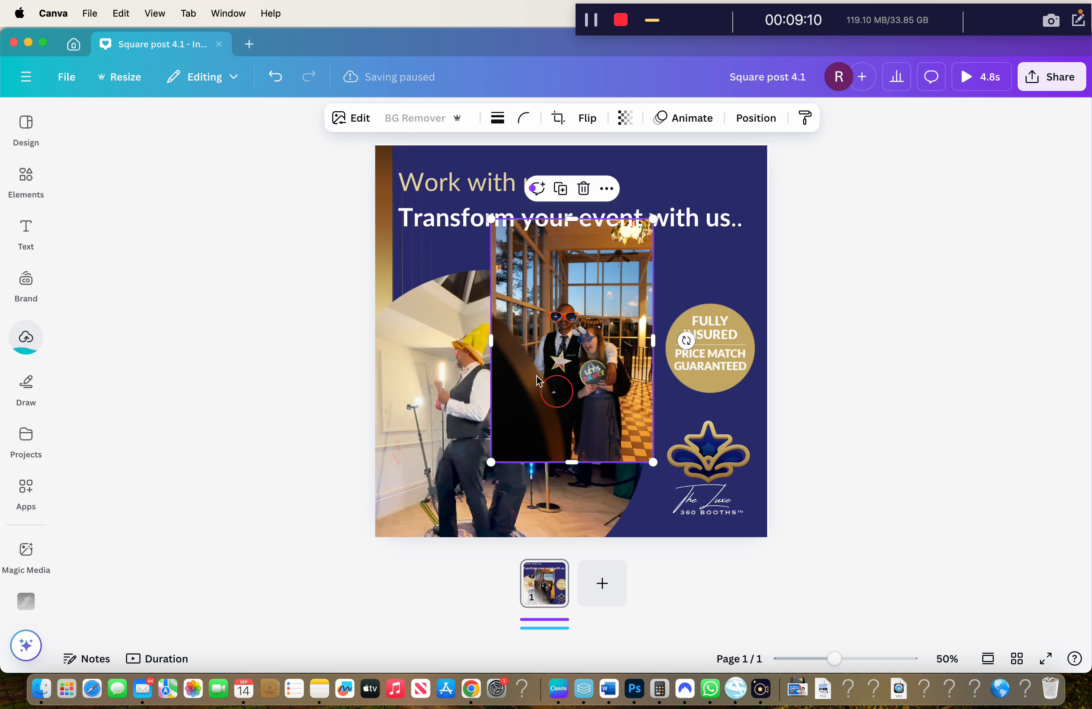
drag(424, 378, 482, 336)
double_click(484, 377)
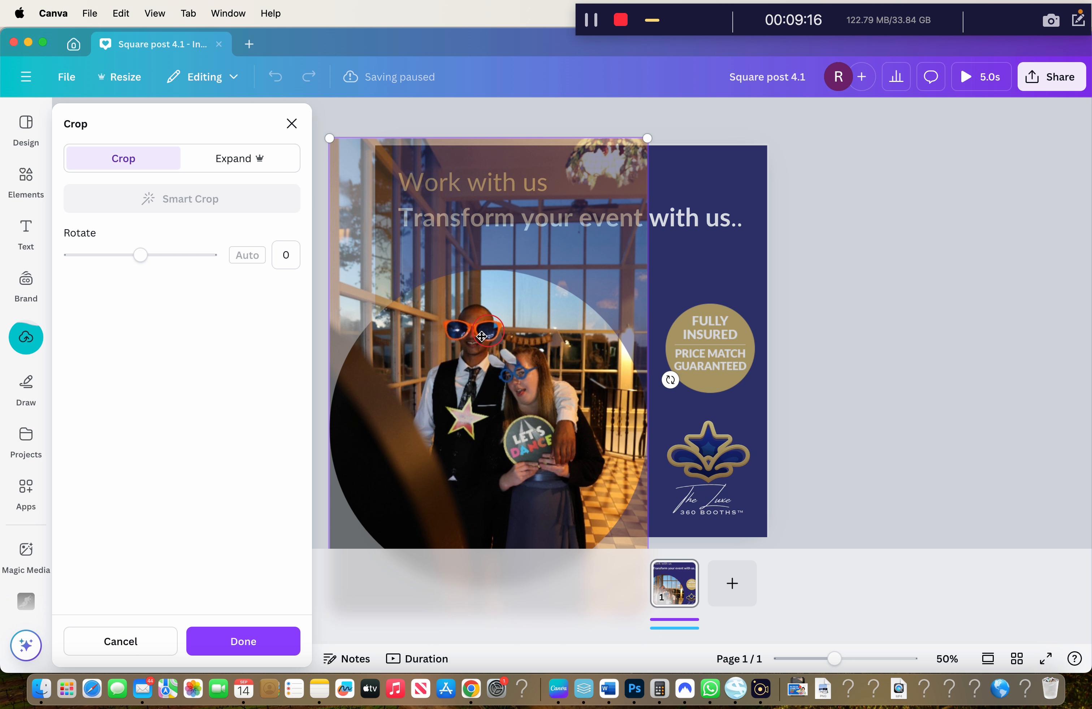
drag(476, 422, 476, 408)
click(237, 639)
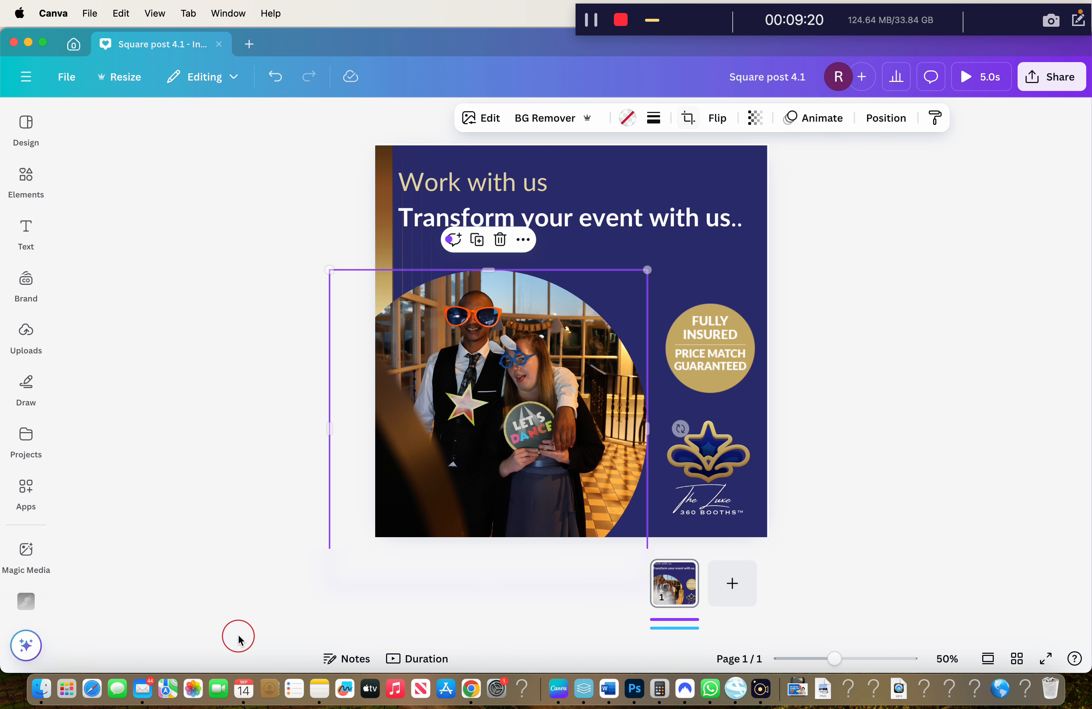
Click into the headline text box, then return to the Metricool post in Chrome
click(827, 336)
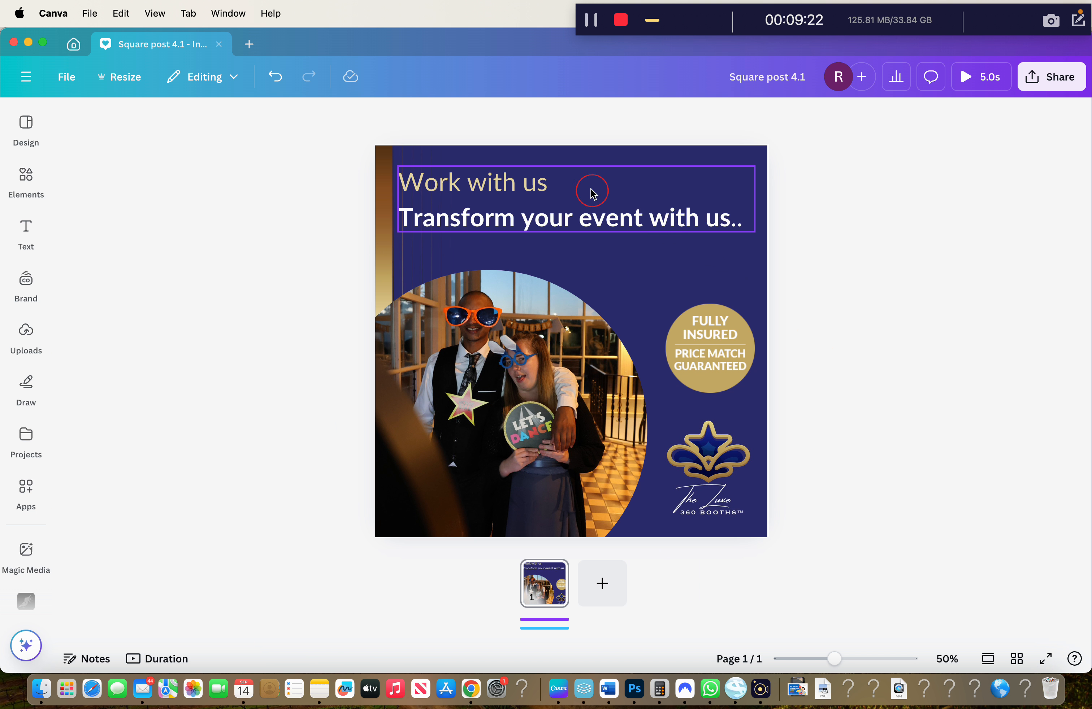
click(576, 186)
click(577, 187)
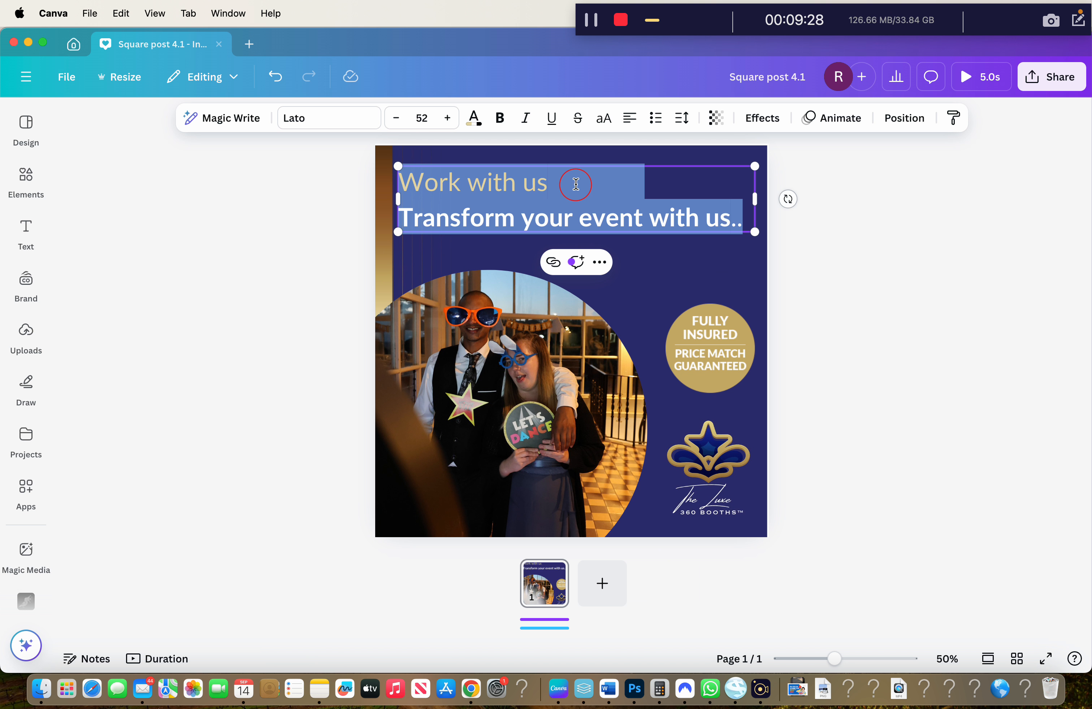
click(576, 185)
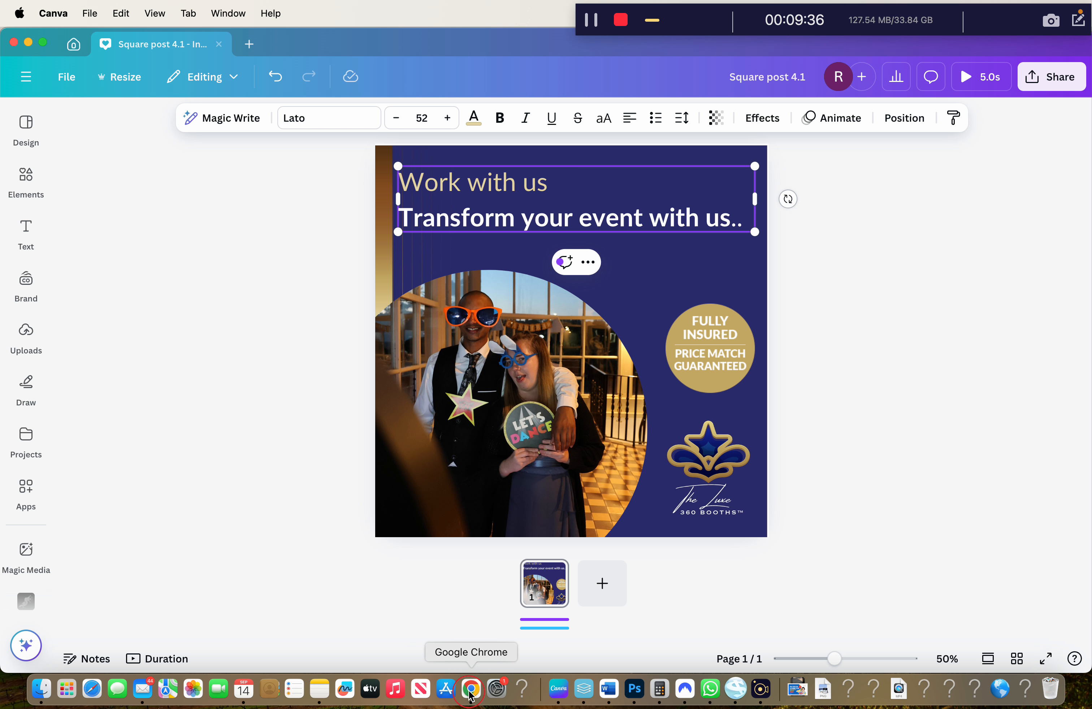
click(470, 691)
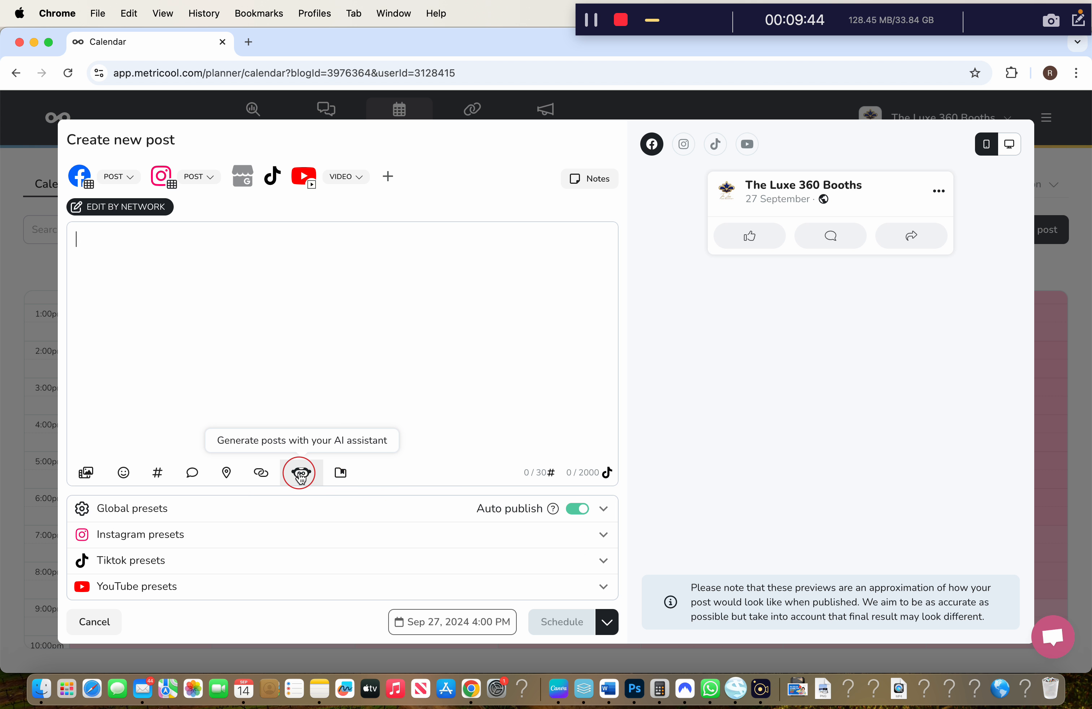
In the AI text generator, switch the tone from Positive to Formal and focus the topic field
click(300, 477)
click(814, 348)
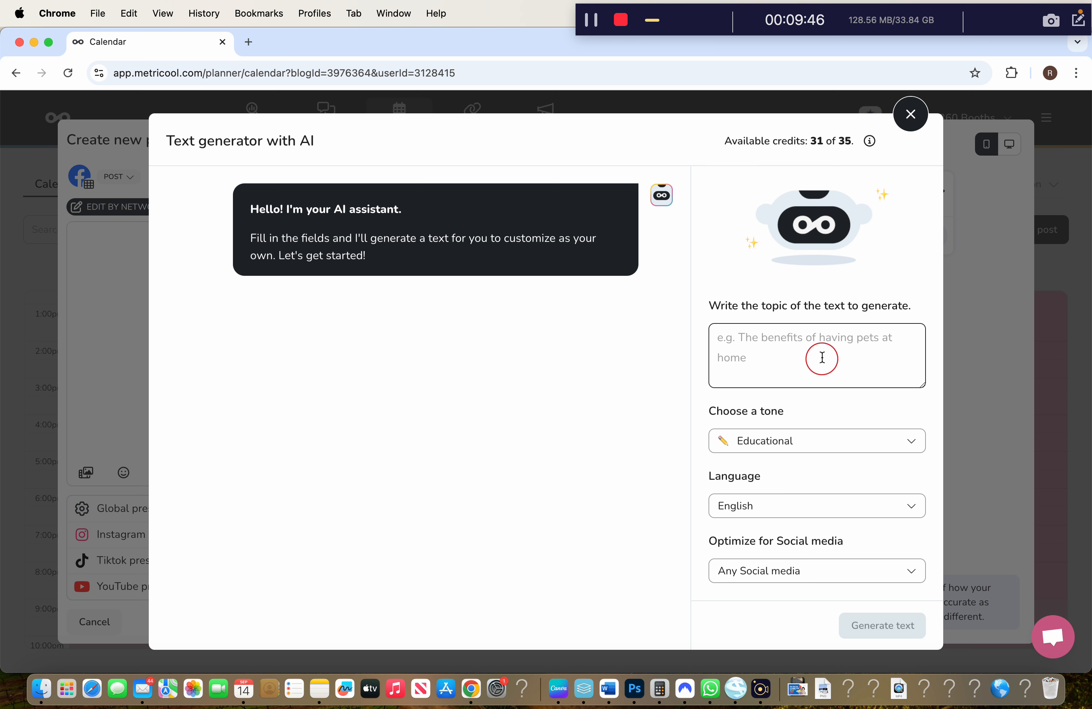
click(784, 439)
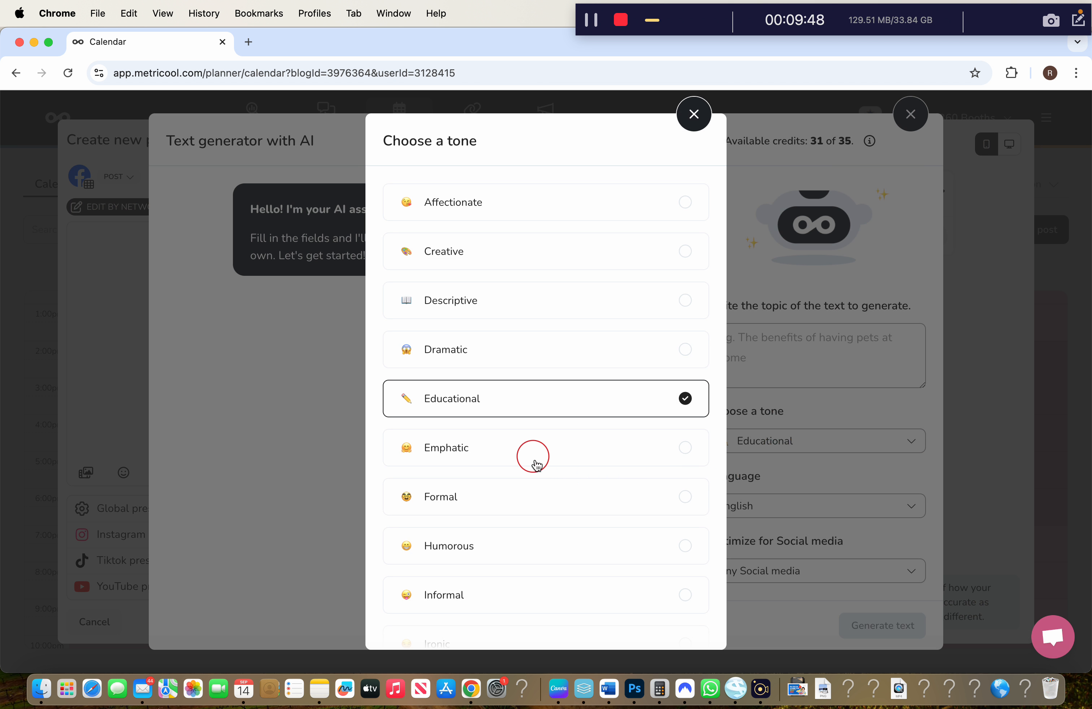
scroll(500, 547, down, 4)
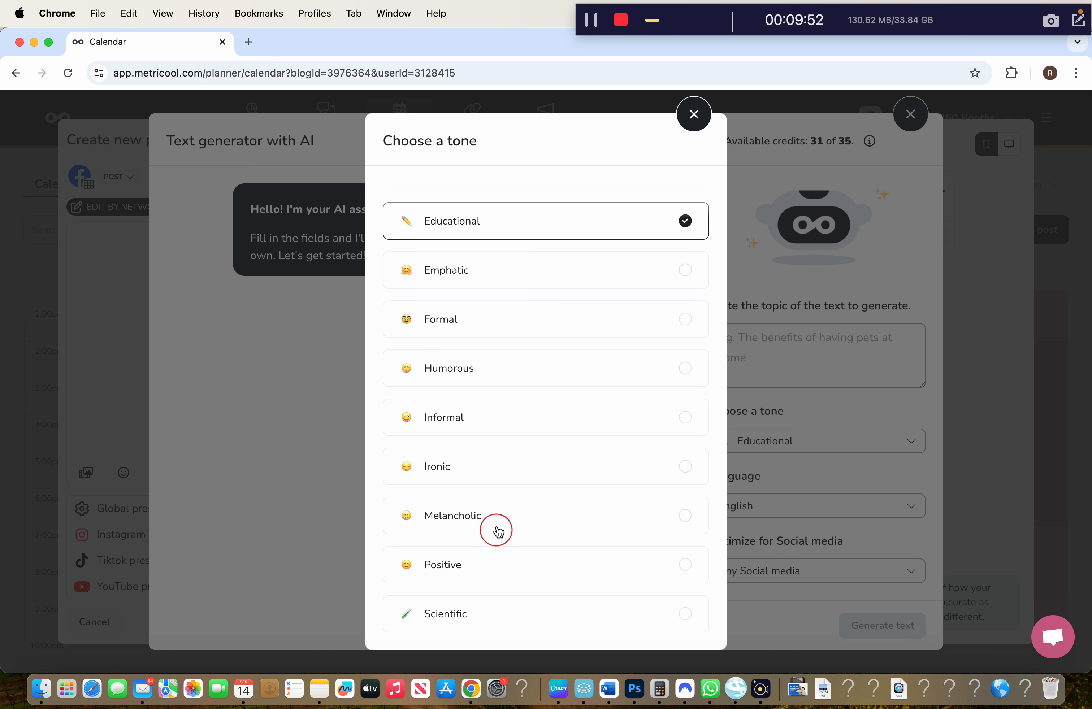
click(485, 574)
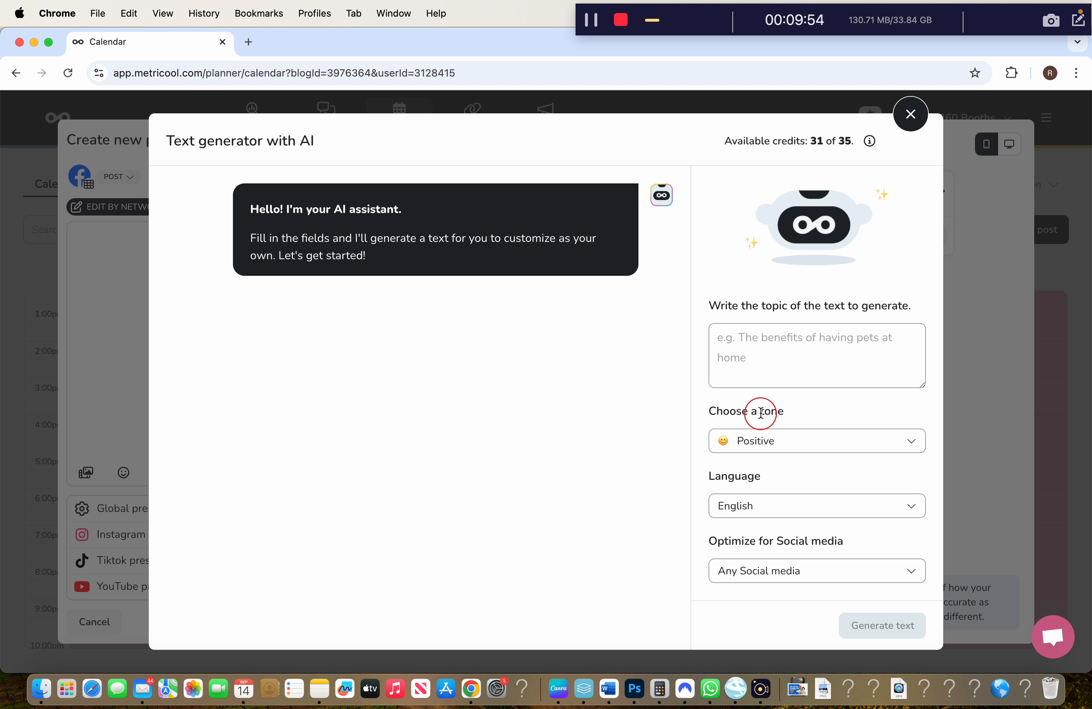
click(770, 450)
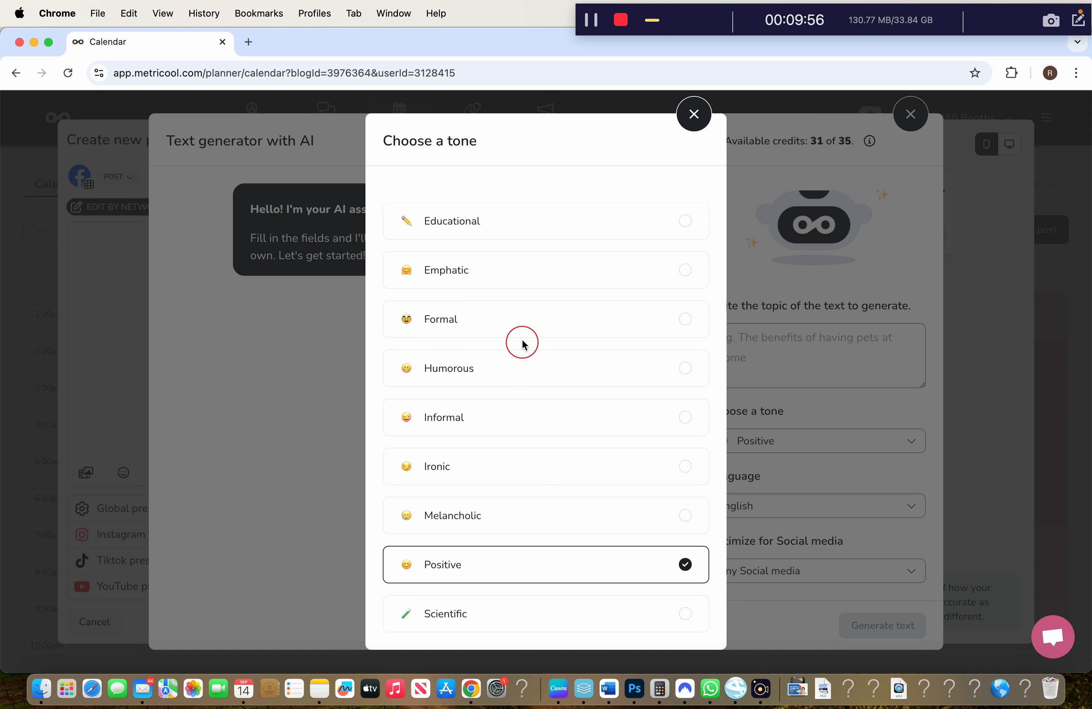
click(654, 320)
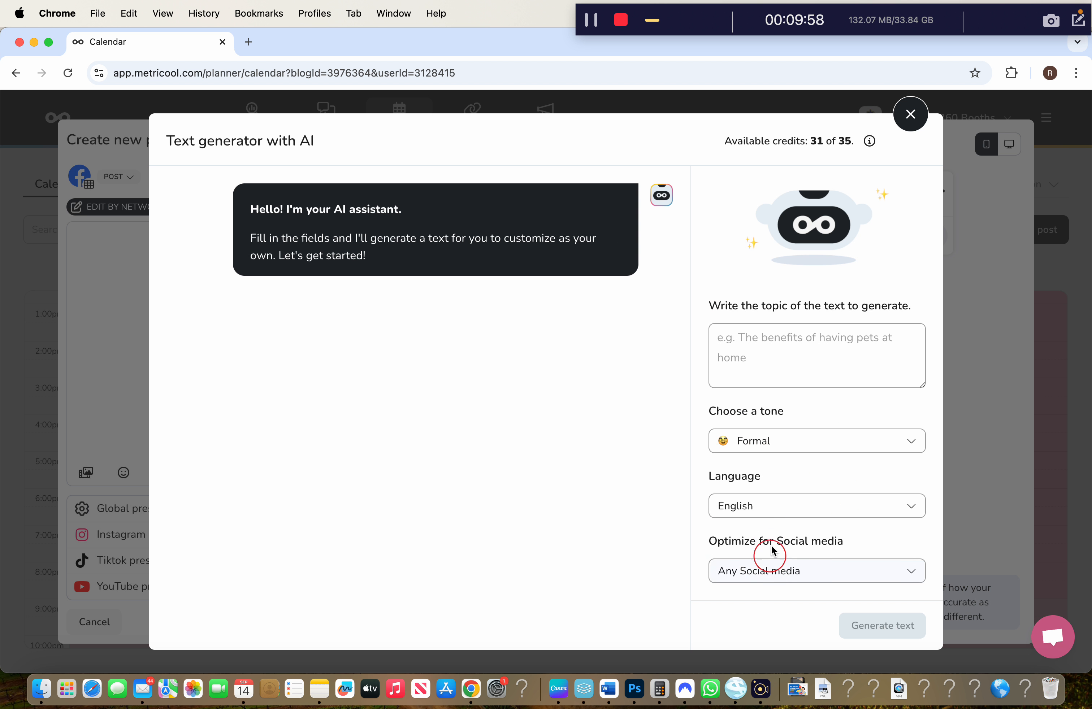
click(813, 370)
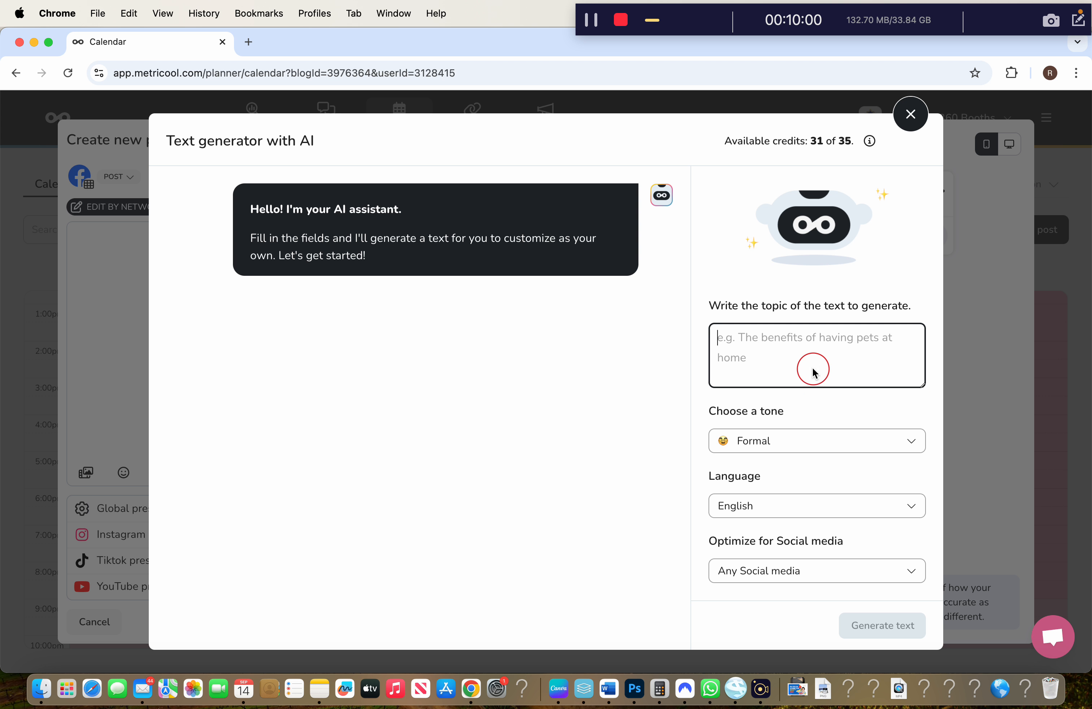
Enter a topic promoting the Black LED Selfie Booth for hire, with a couple photo
text(A p)
text(promoting)
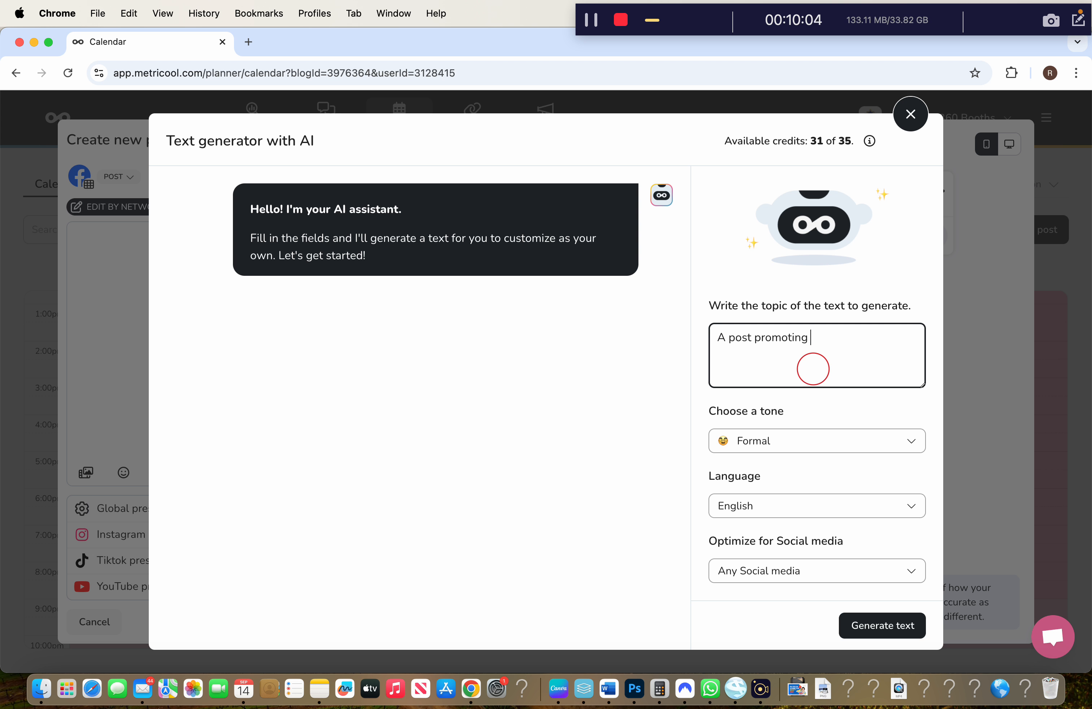
text( our Black LED Selfie)
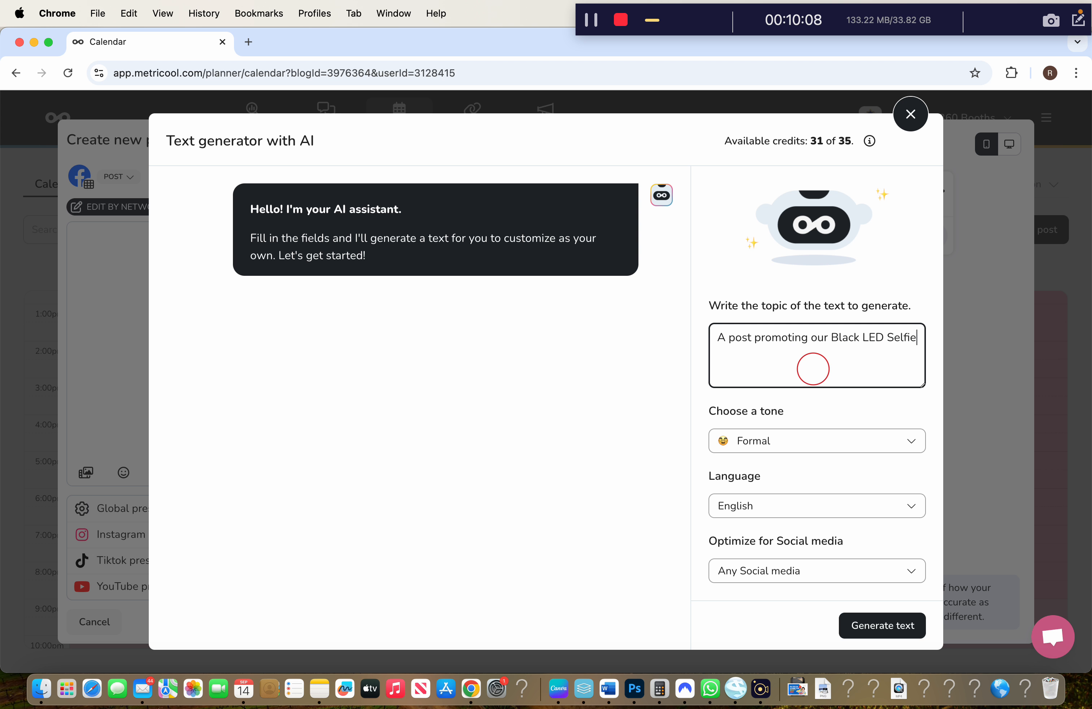
text( Booth which is available for day hire and normal hour)
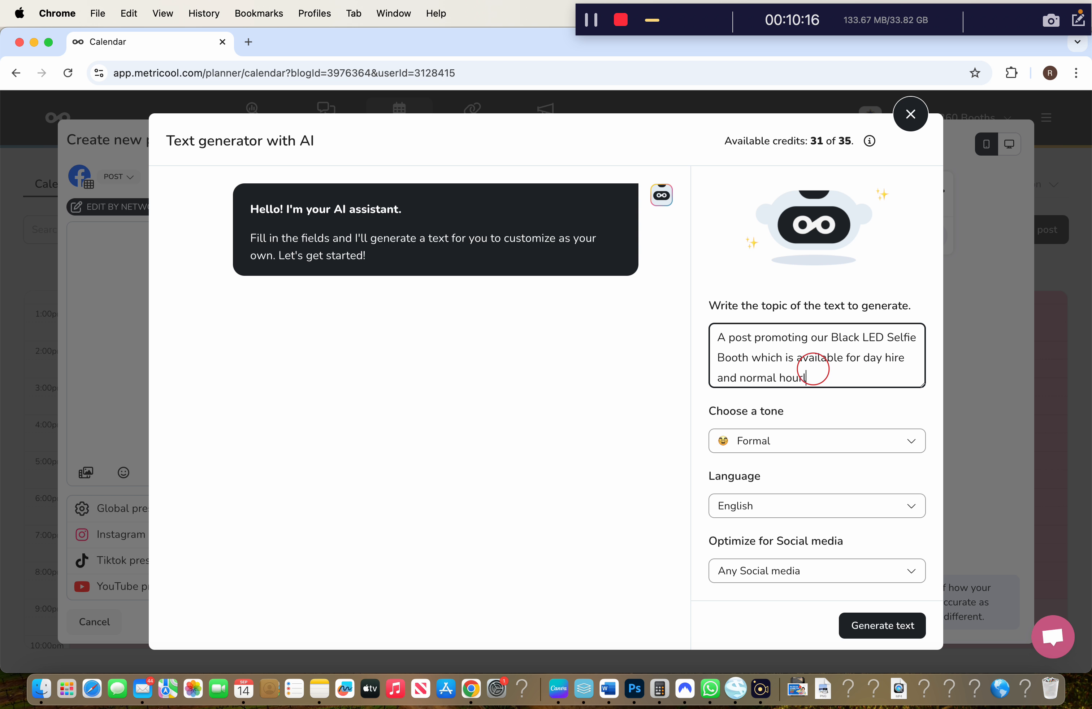
text(photo attached to the text will be one of a )
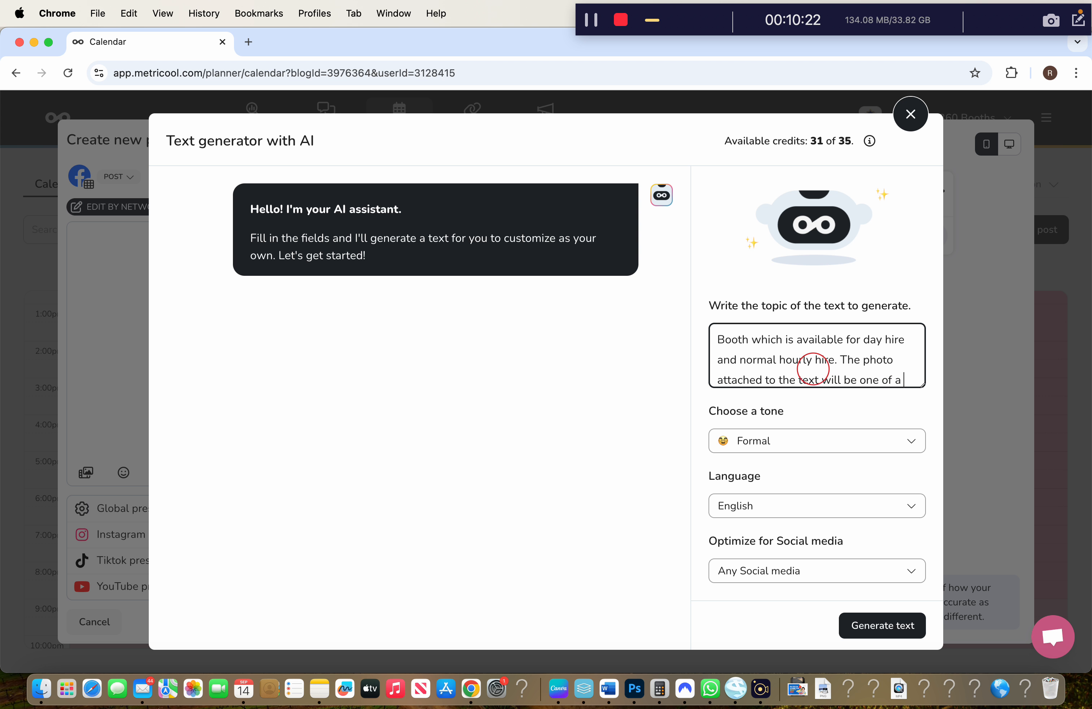
text(couple posing )
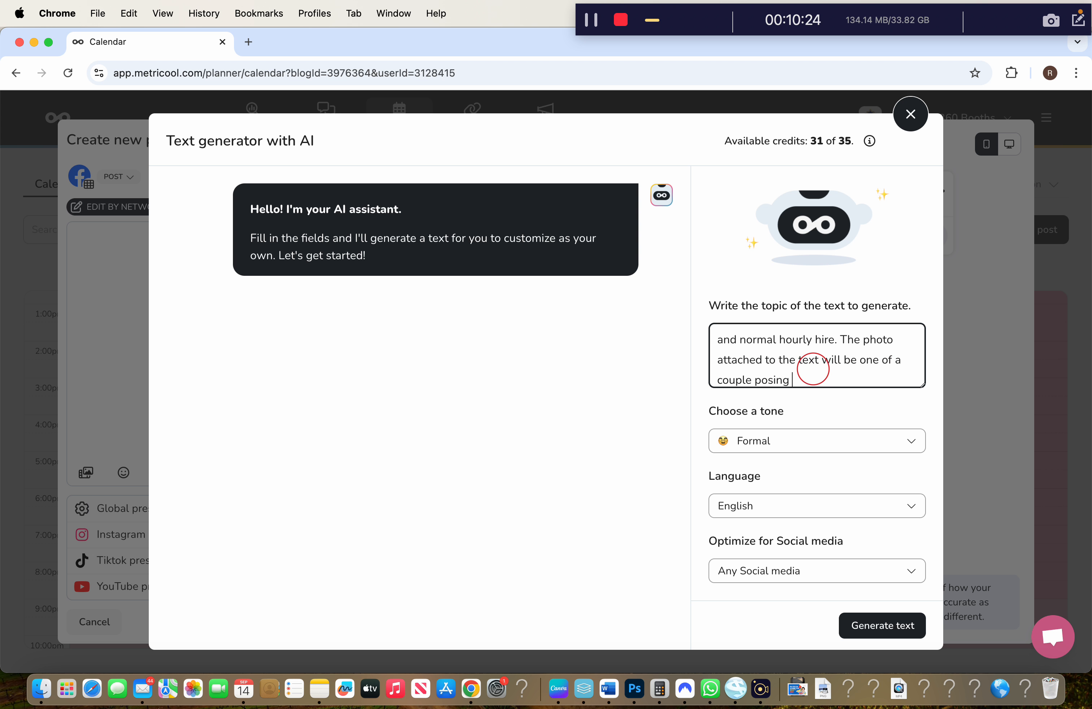
text(in front of the phoot boo)
key(BackSpace)
key(BackSpace)
key(BackSpace)
key(BackSpace)
key(BackSpace)
key(BackSpace)
text(to)
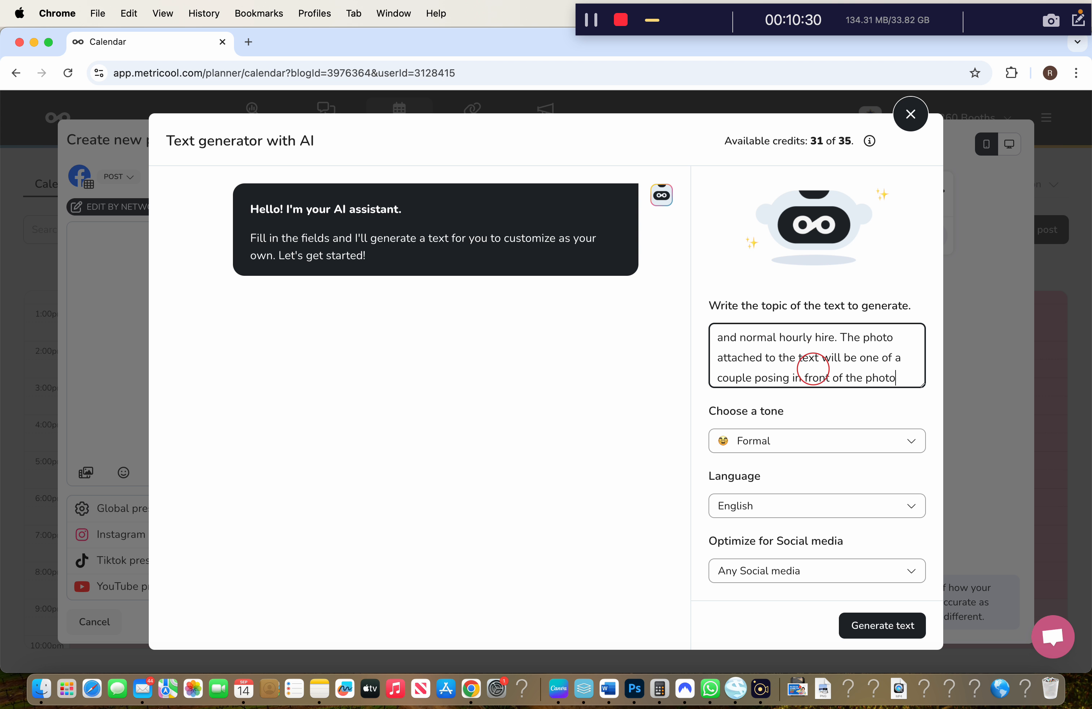
text( booth with some props on)
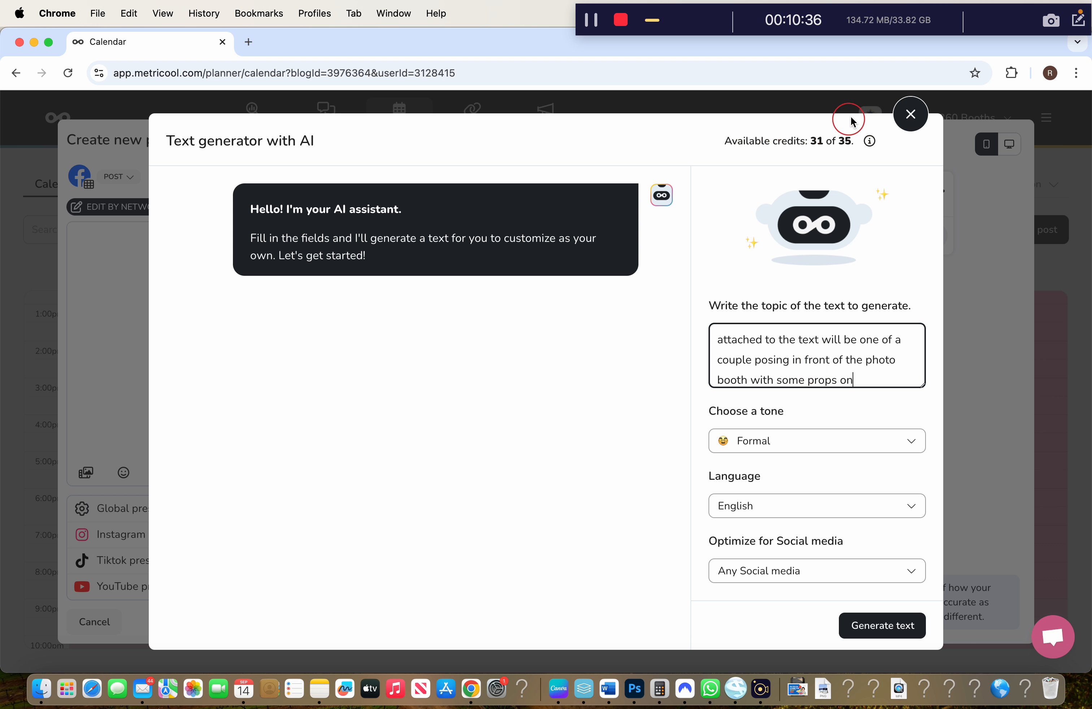
Generate the Formal caption and insert it into the post
click(882, 627)
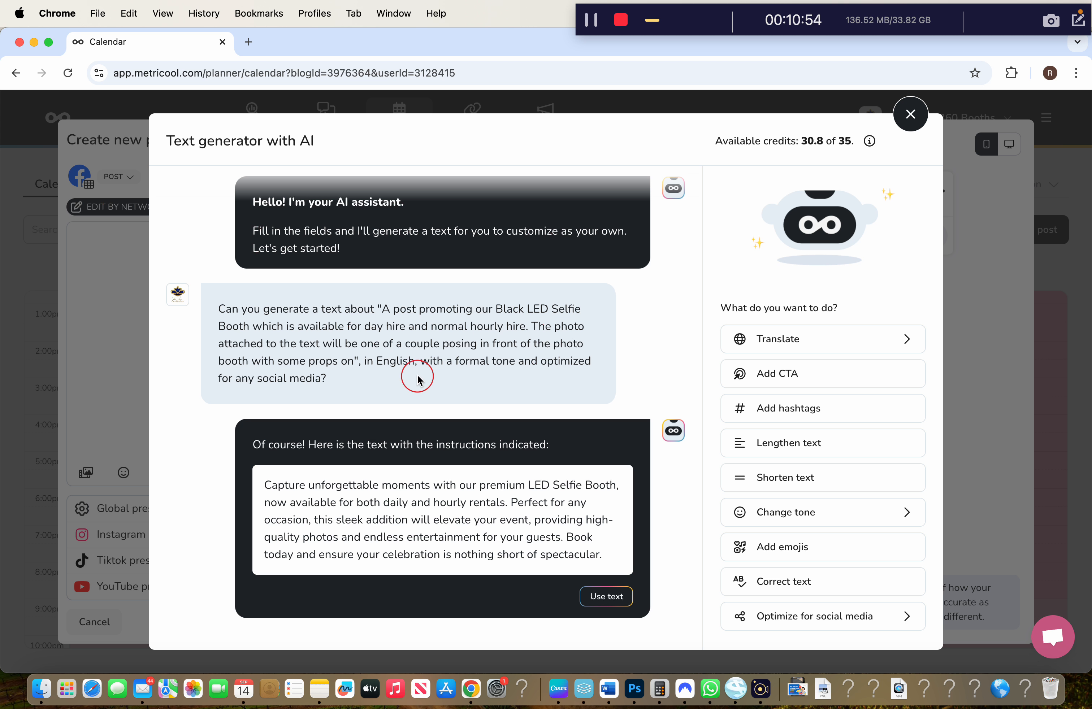
click(598, 597)
click(734, 431)
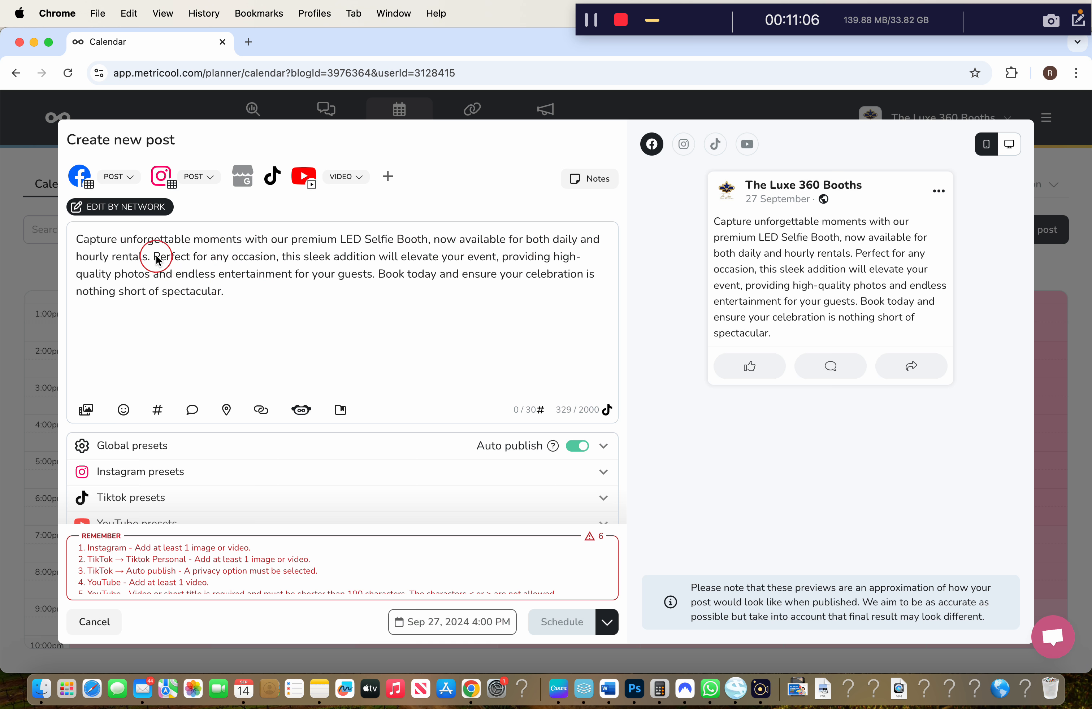
Break the caption into paragraphs and describe the booth as sleek black
key(Return)
key(Return)
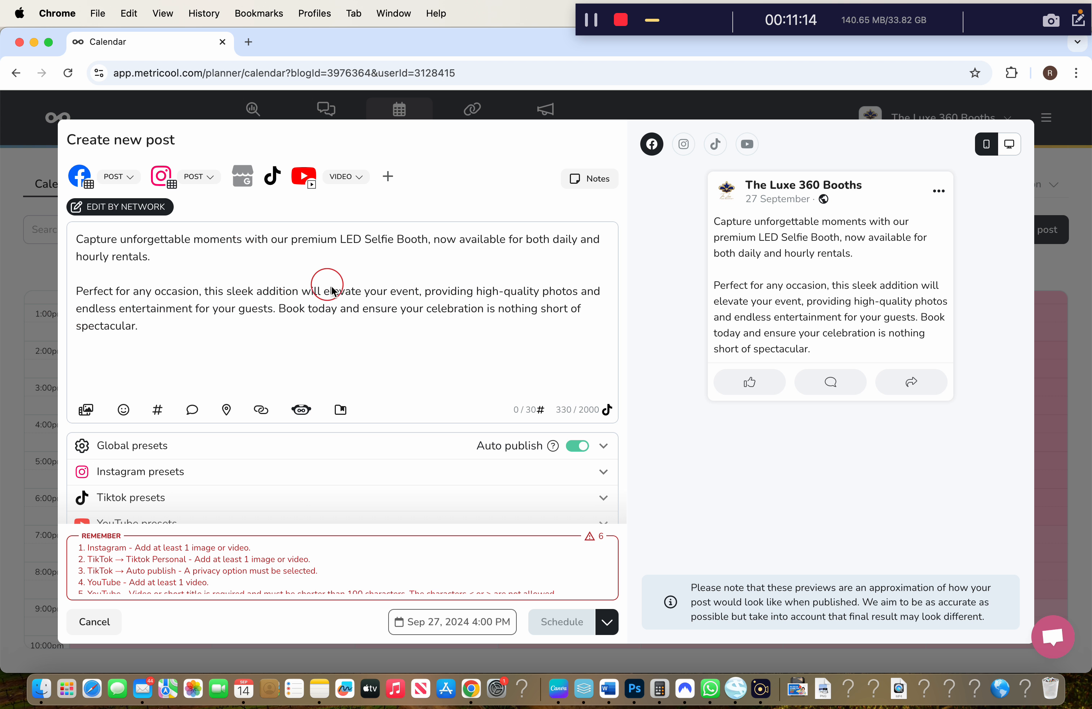
click(226, 292)
text(black)
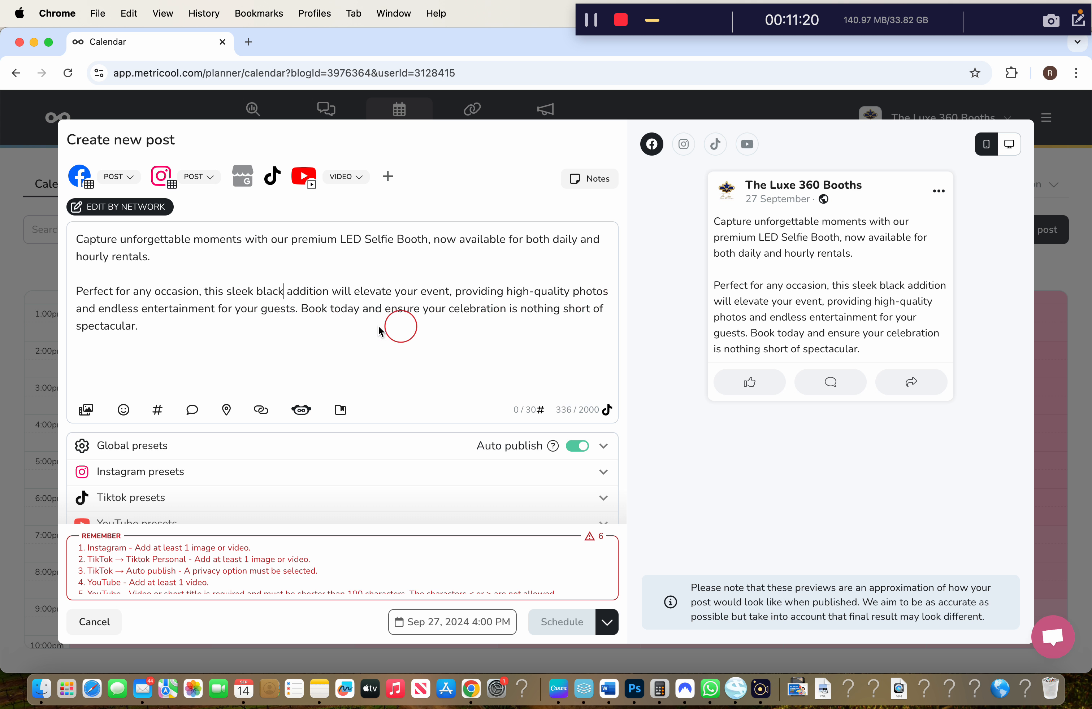
click(298, 314)
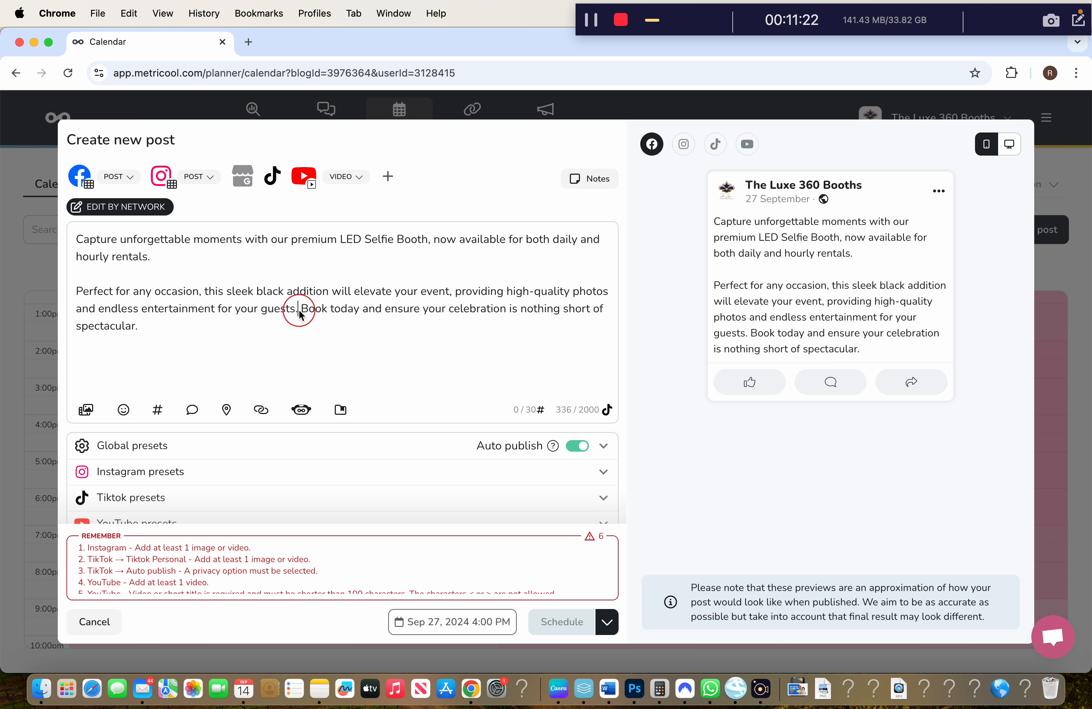
key(Return)
key(Return)
click(465, 342)
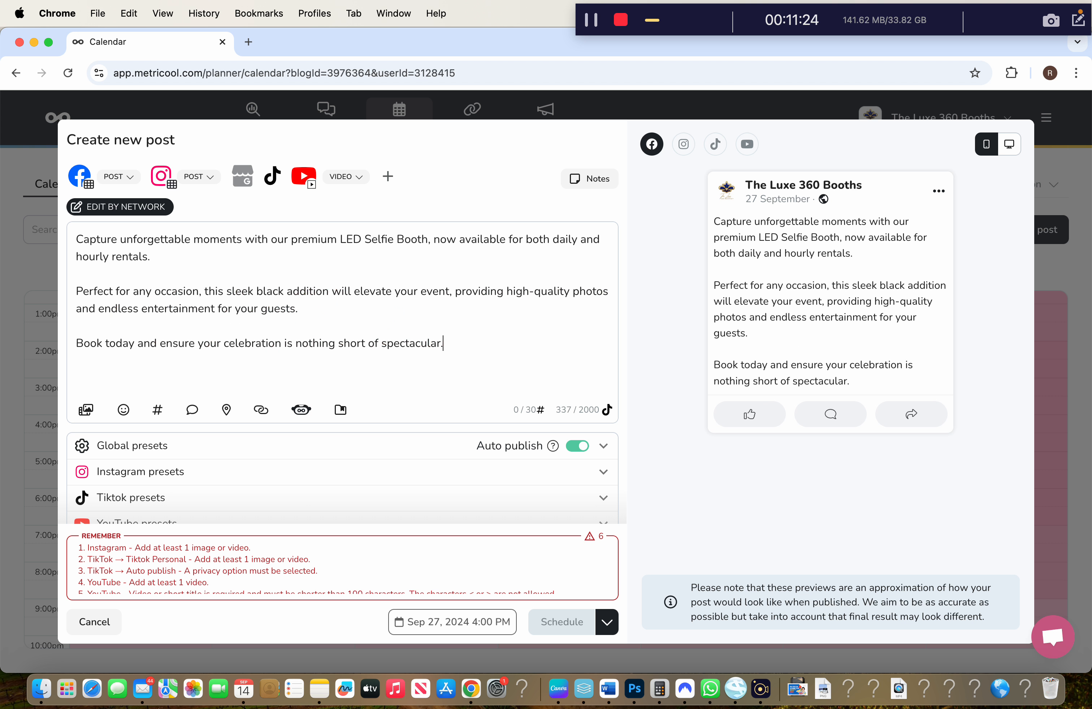
text(www.theluxe360.co.uk)
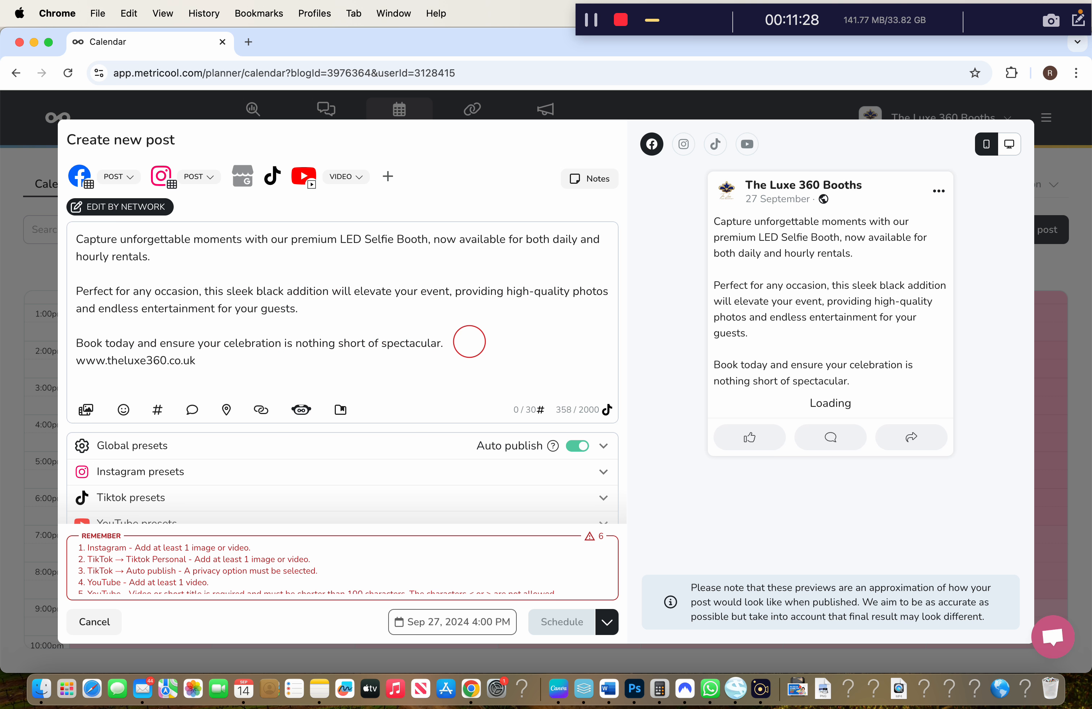
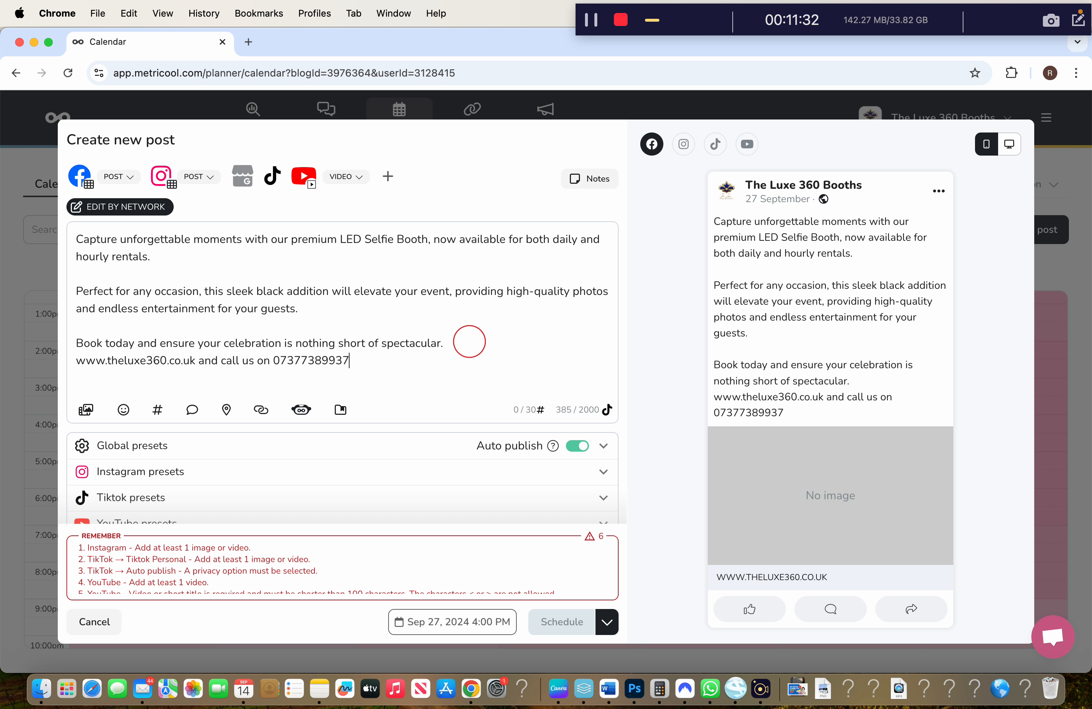
text(!)
key(Return)
key(Return)
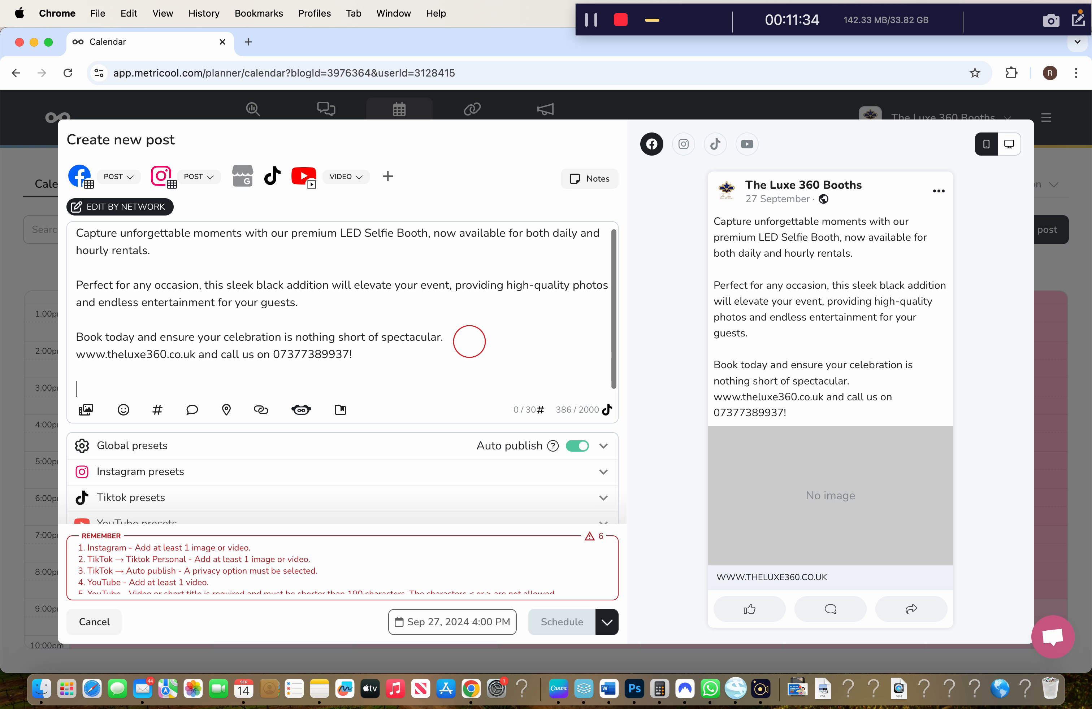
text(Clearpy)
key(BackSpace)
text(AY)
key(BackSpace)
key(BackSpace)
text(ay)
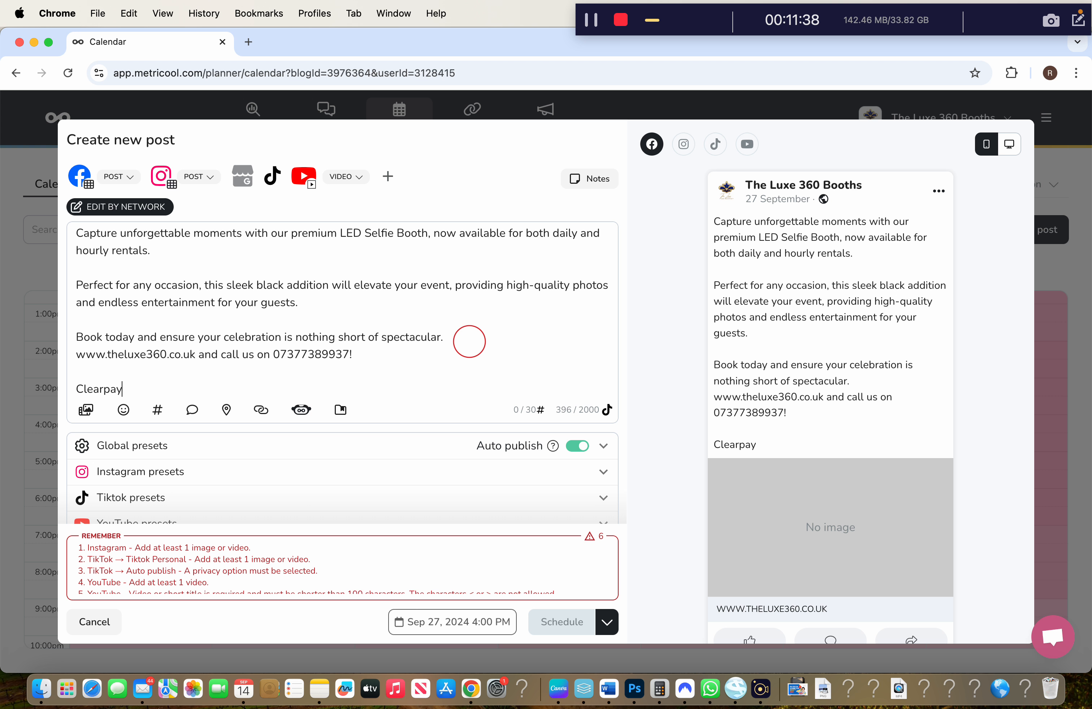
text( Finance and low deposit payment opti)
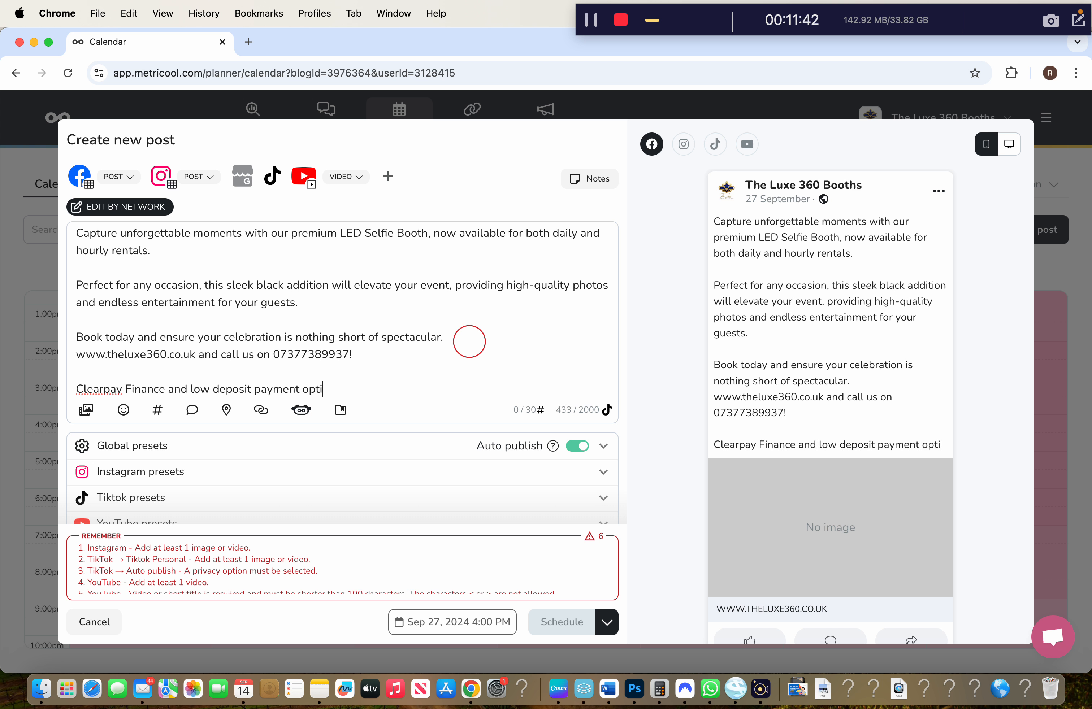
text(ons available!)
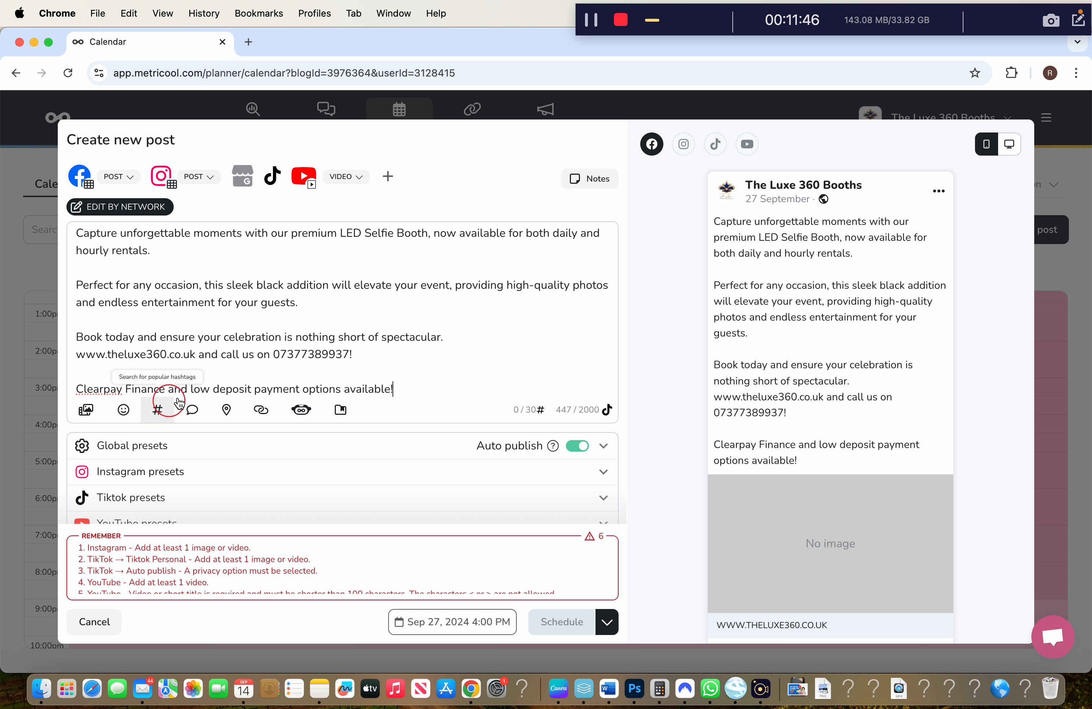
key(Return)
Search hashtags for 'selfbooth' on the Instagram and TikTok tabs, then close the searcher
click(158, 410)
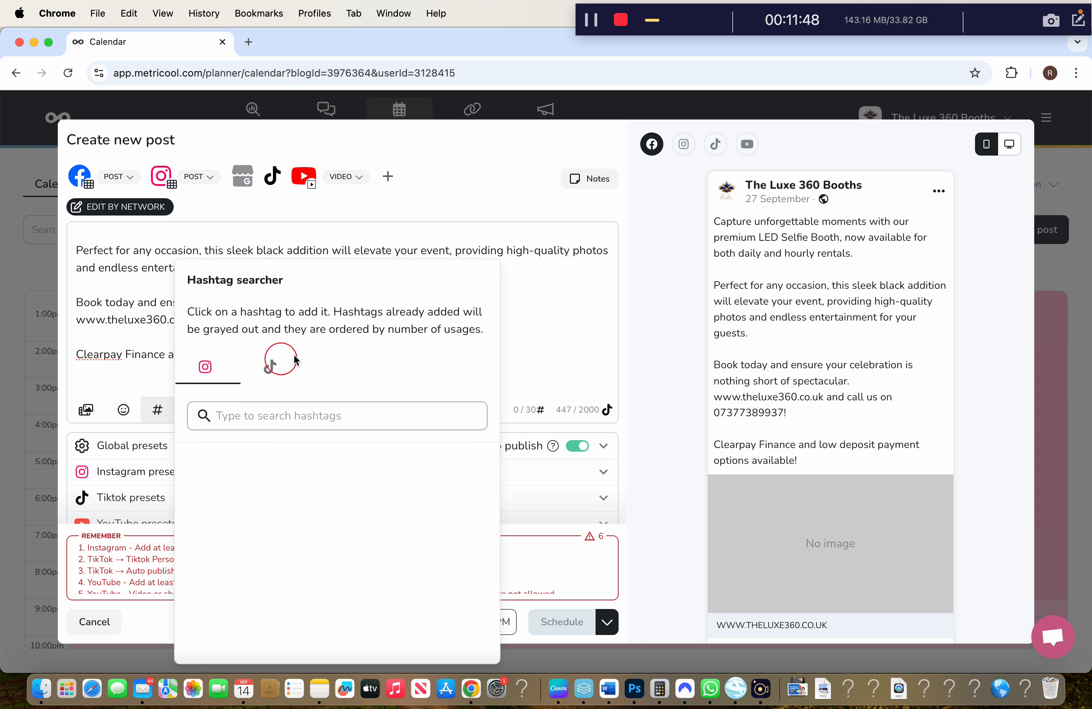
click(288, 421)
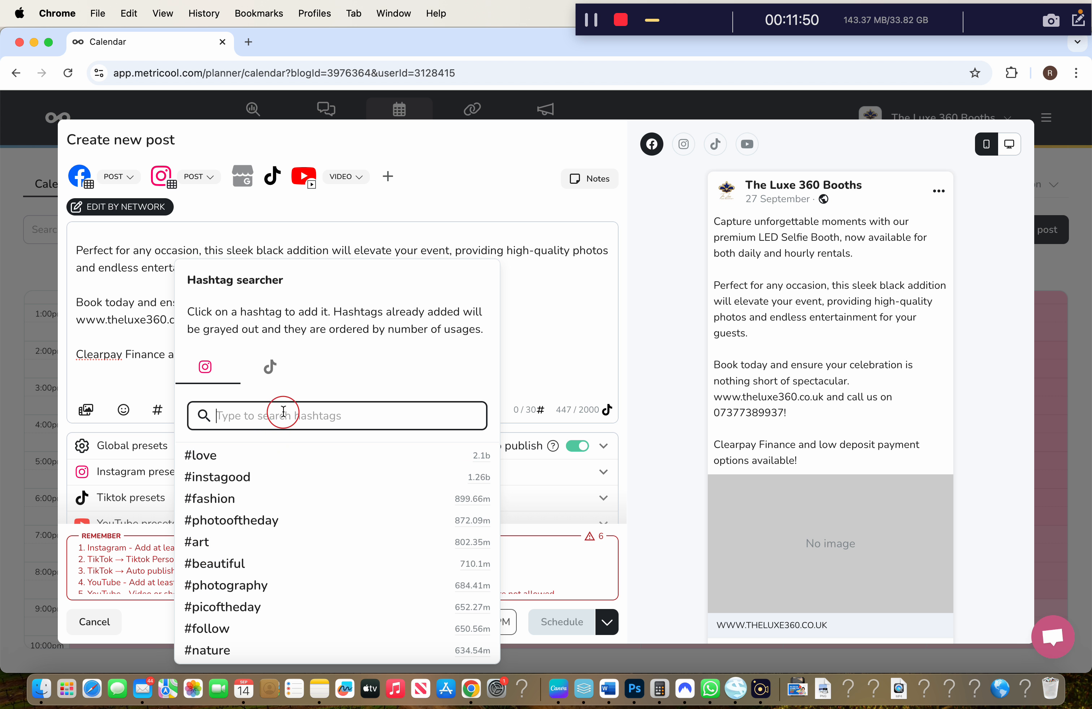
text(selfiepod)
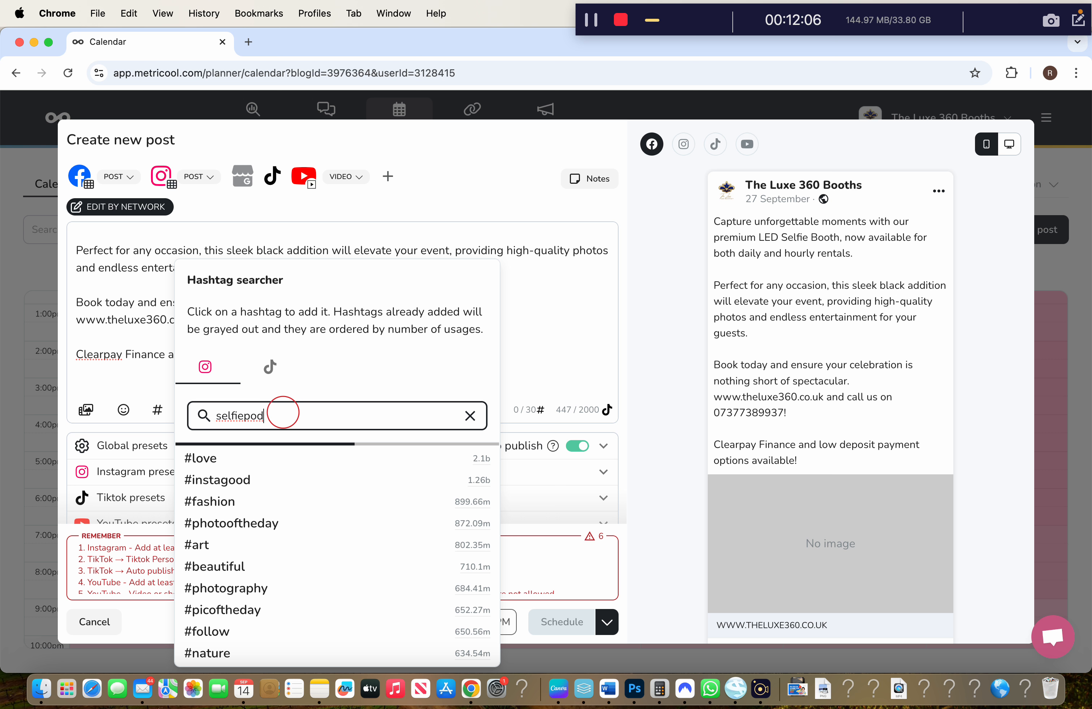
click(275, 368)
click(296, 415)
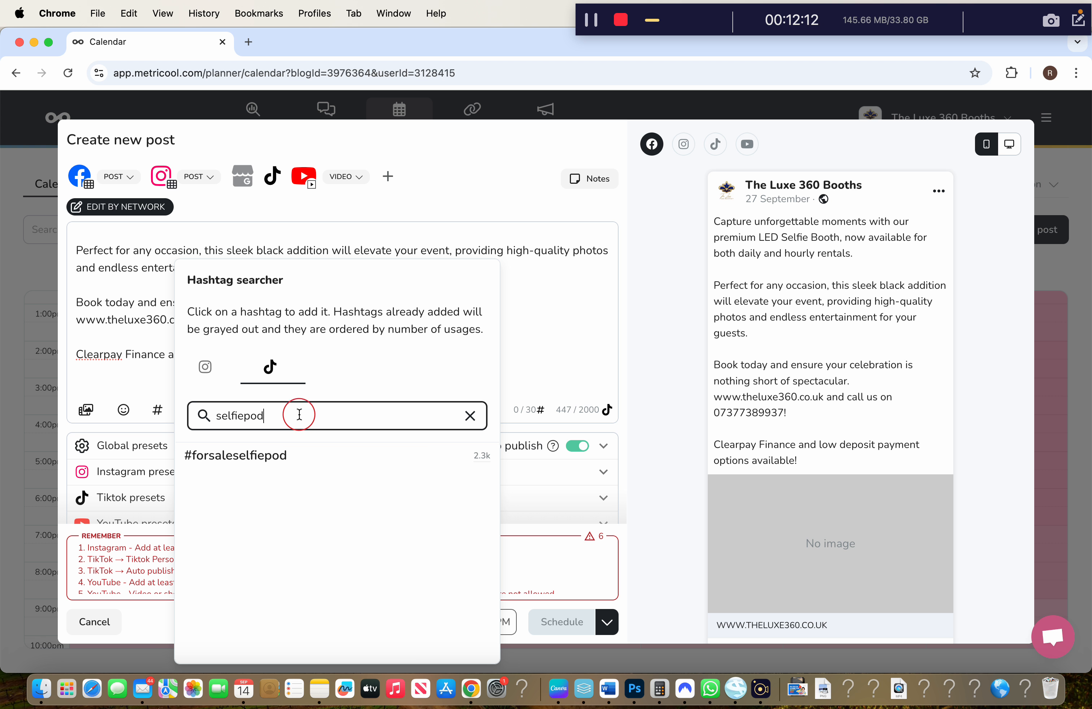
click(206, 368)
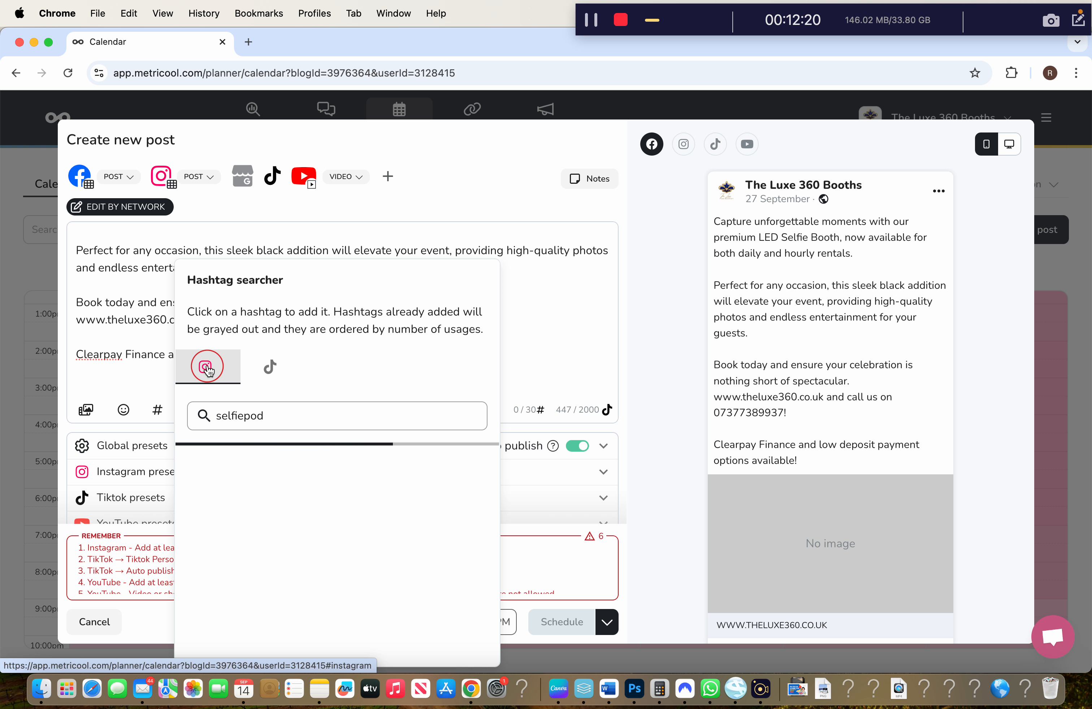
click(275, 422)
text(booth)
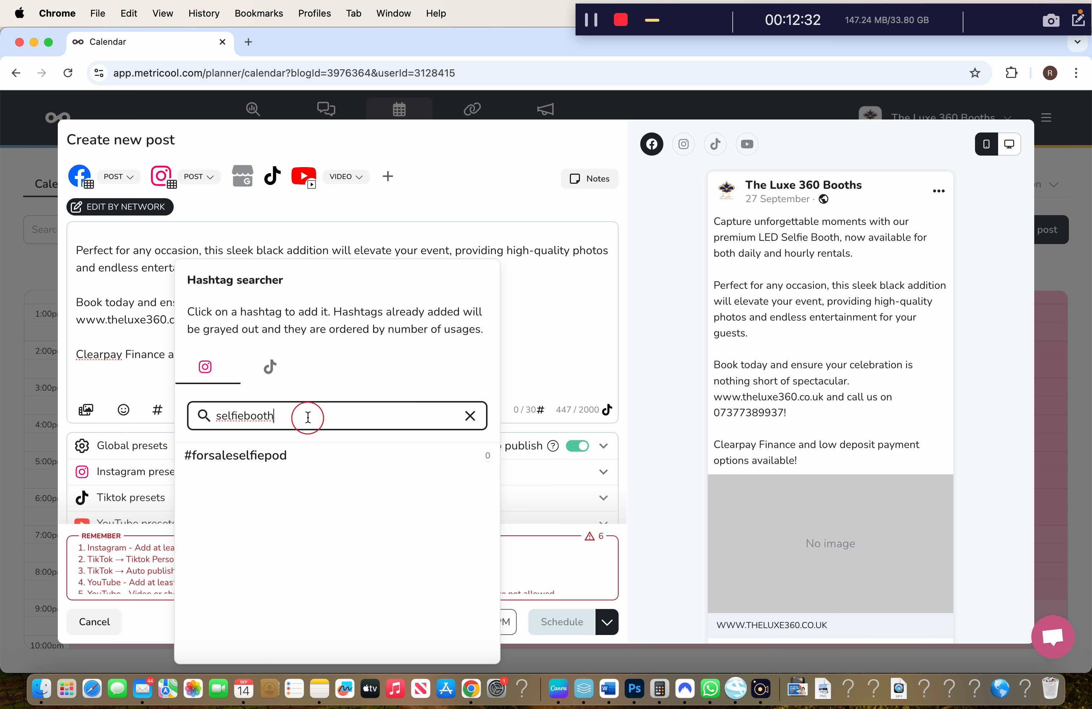
click(505, 367)
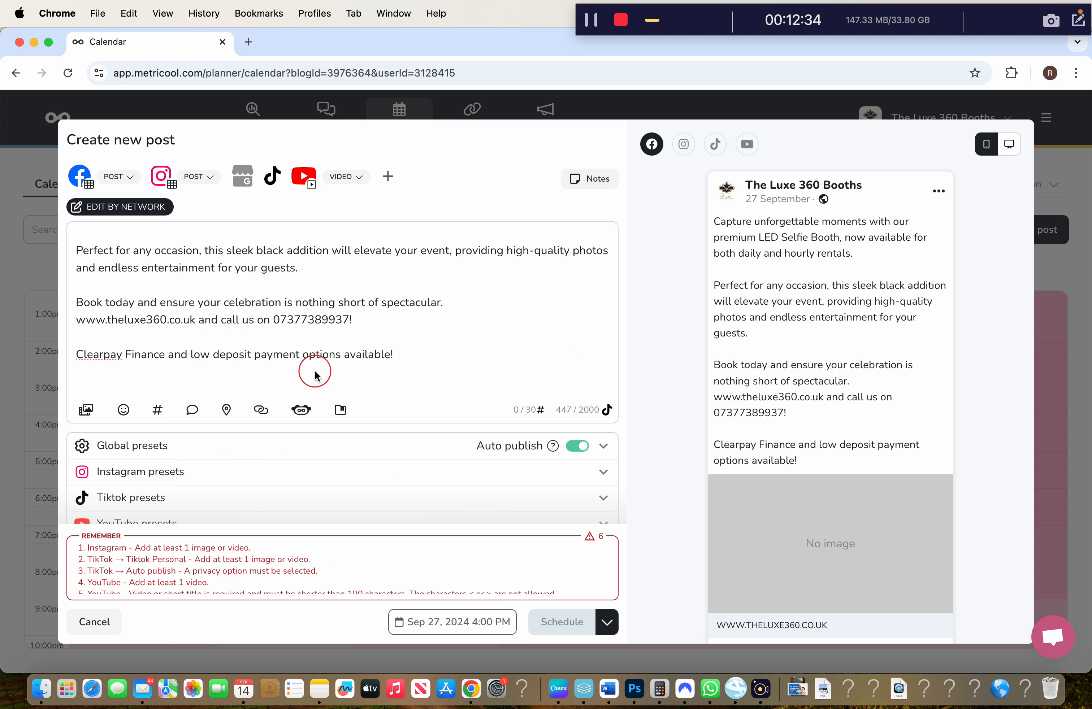
Add #instaselfiebooth and #epicselfiebooth at the caption's end, then bring Canva forward
click(422, 369)
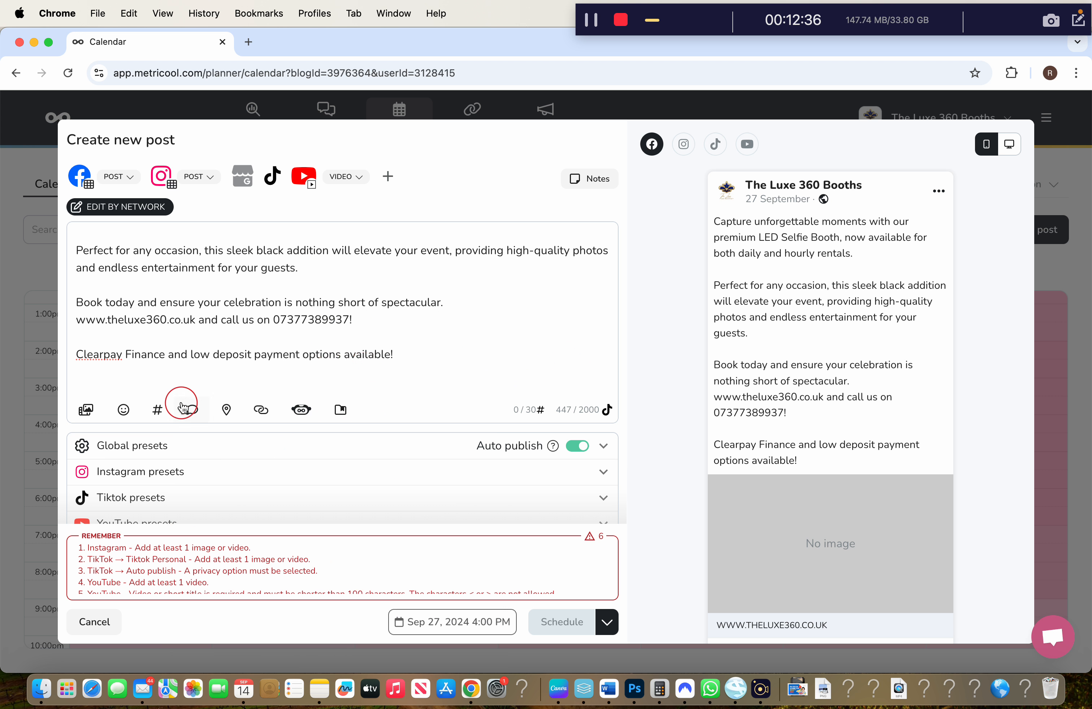
click(157, 410)
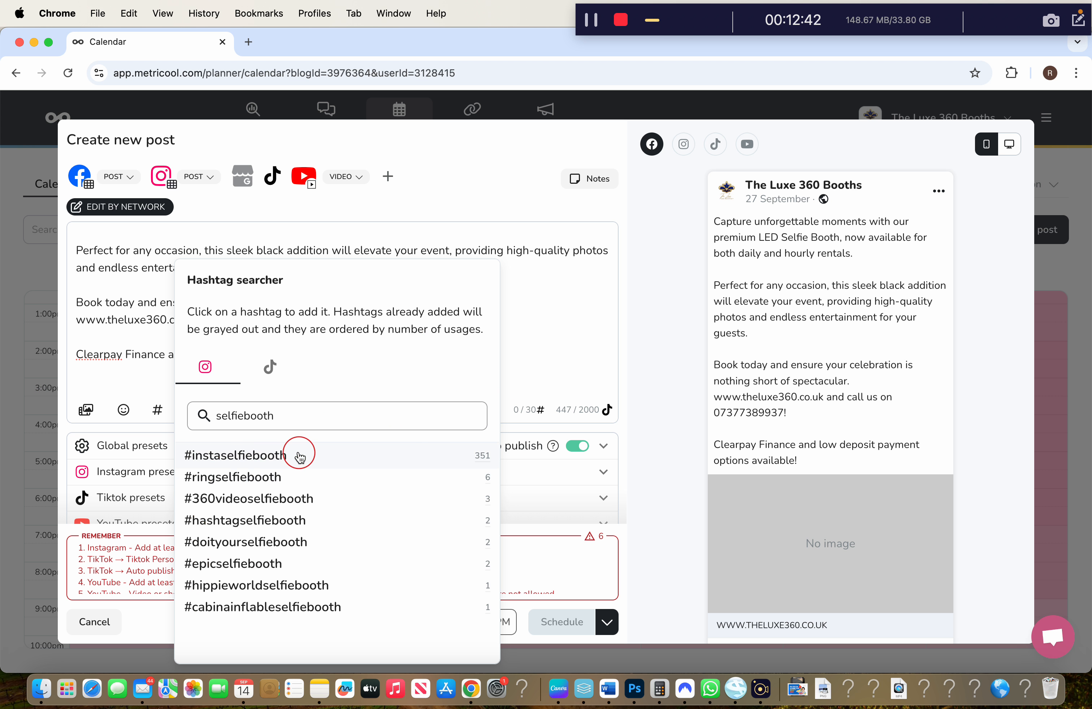
click(294, 455)
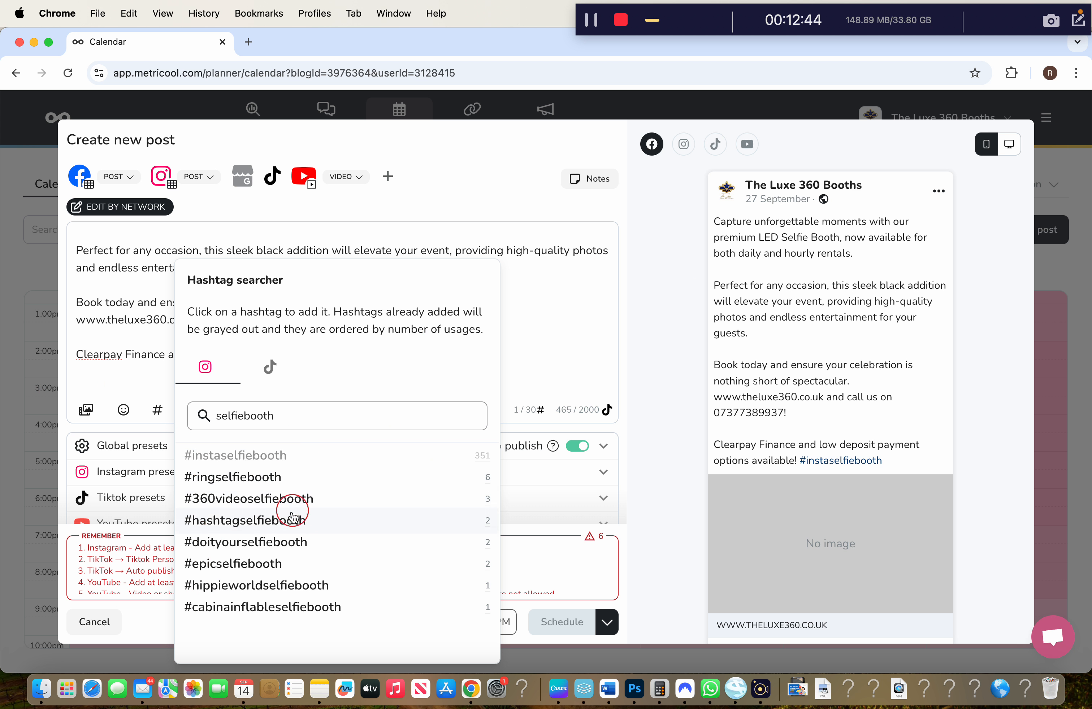
click(290, 563)
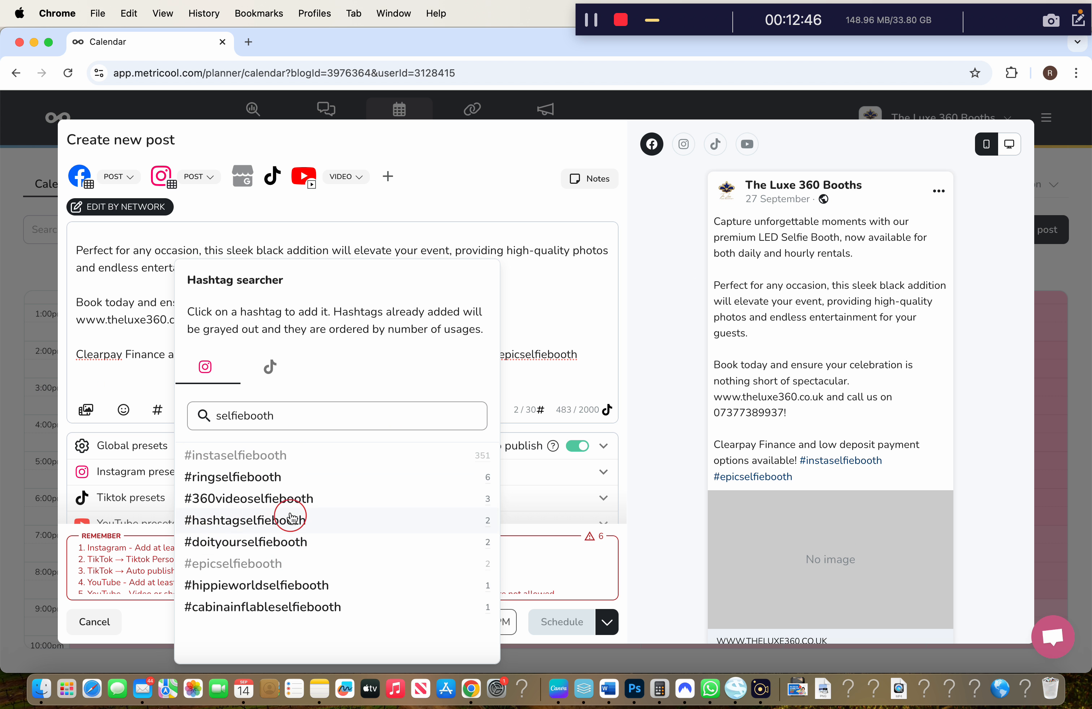
click(291, 369)
click(247, 416)
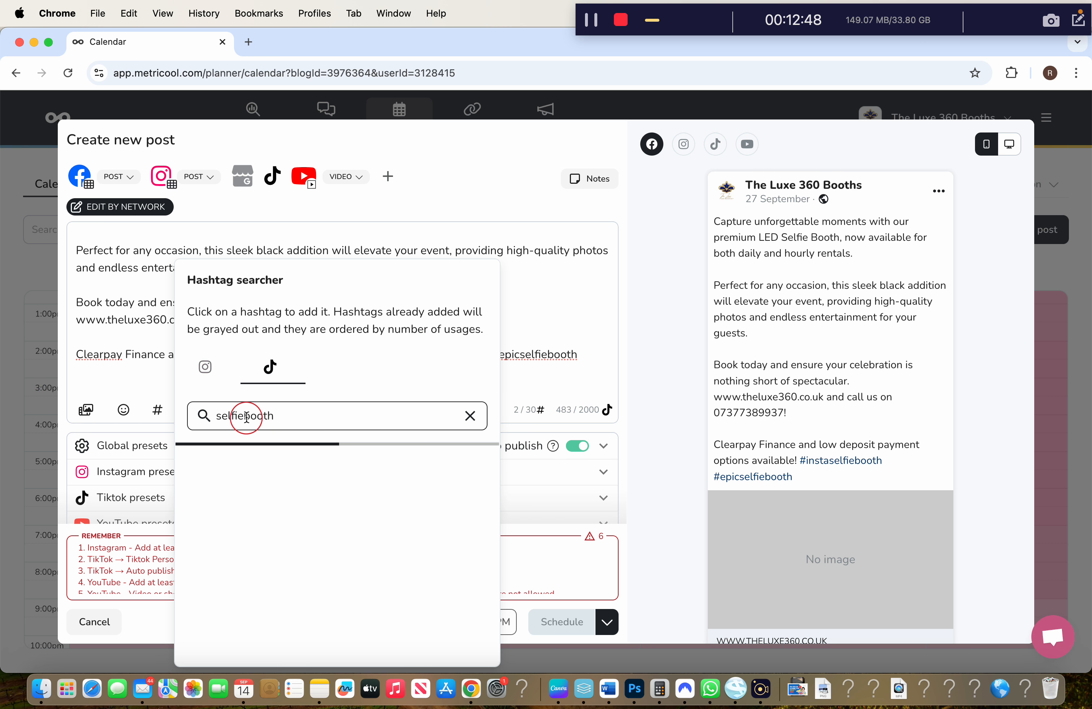
click(331, 420)
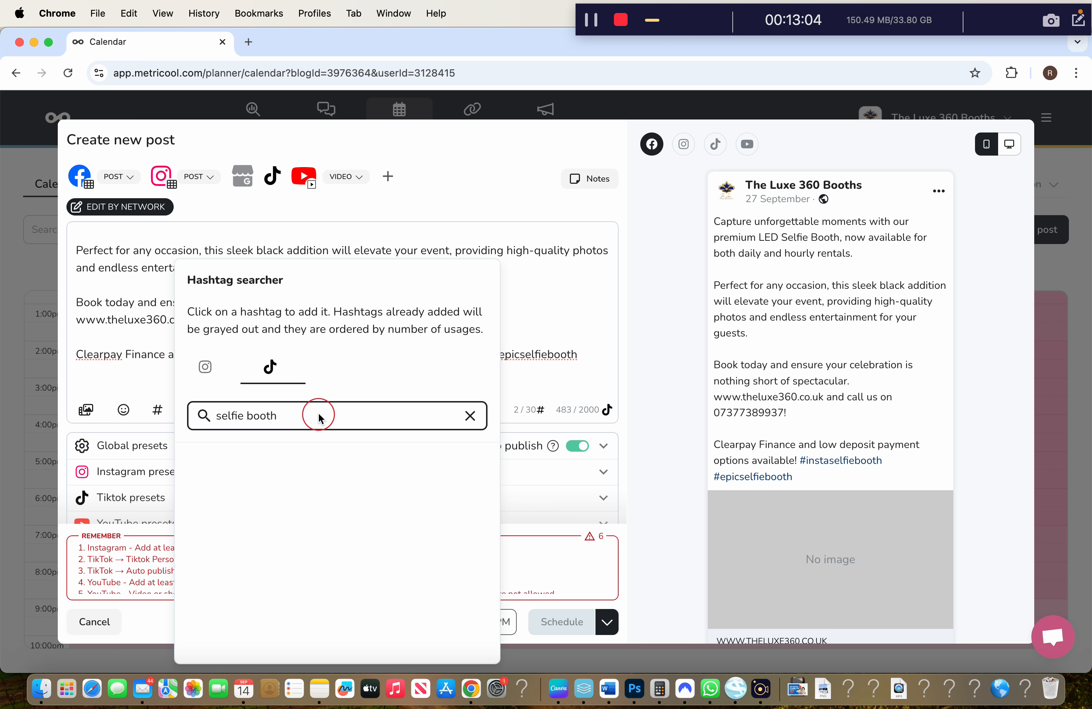
click(225, 368)
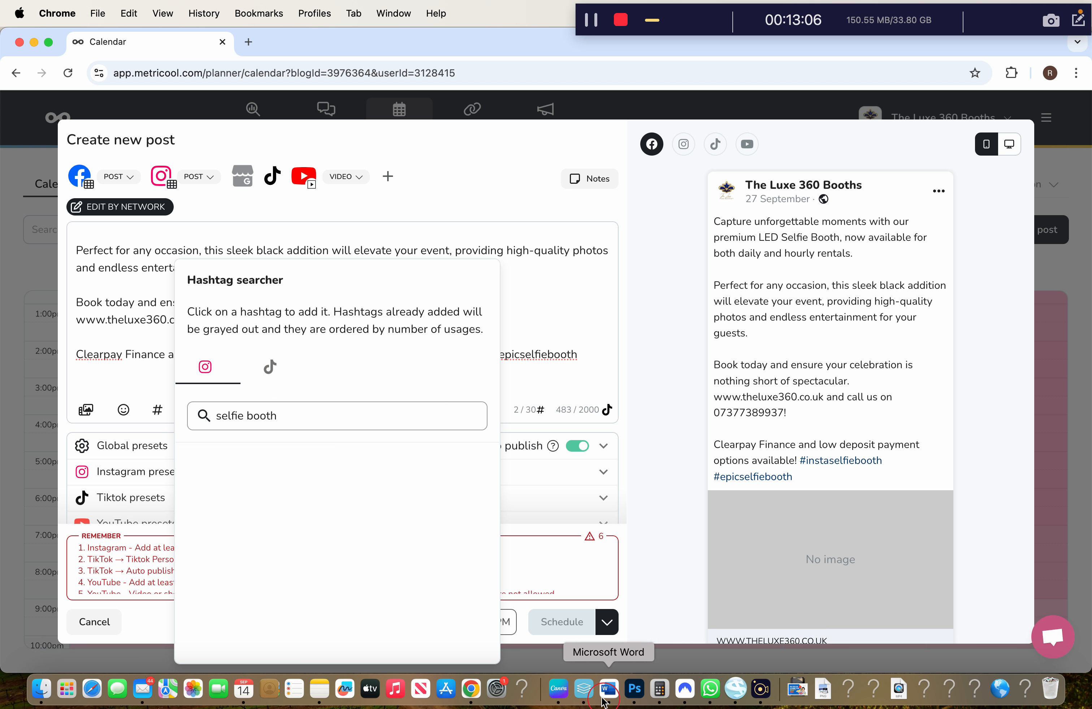
click(558, 688)
click(1059, 74)
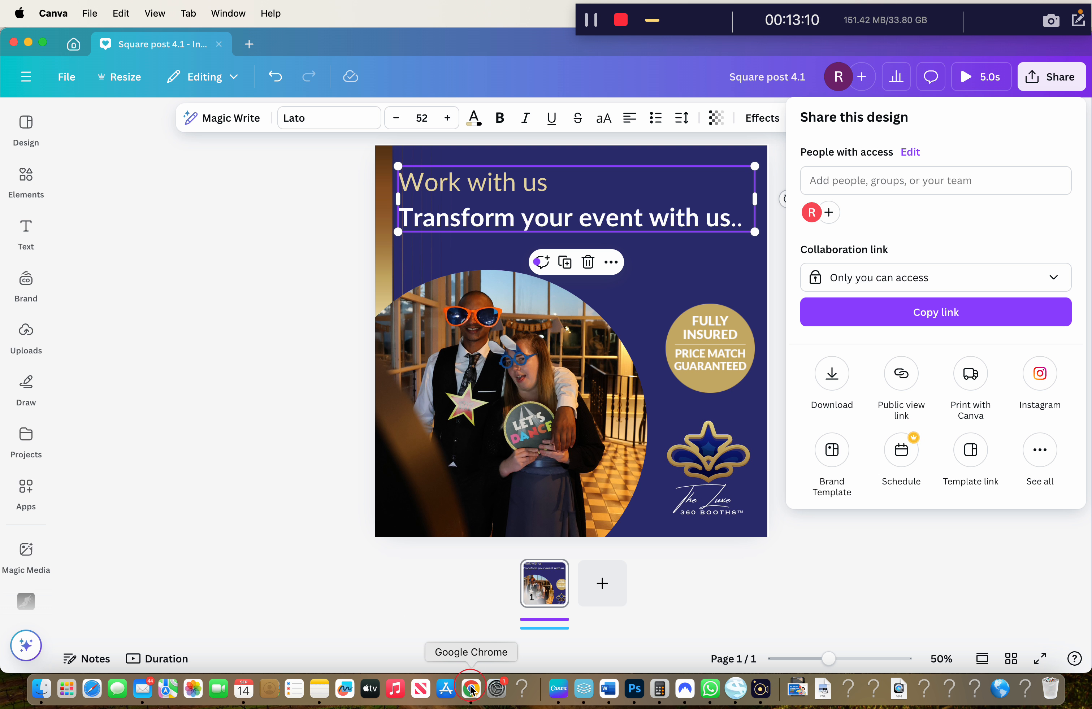
Replace the headline's 'Work with us' line with 'Black LED Selfie Booth'
click(538, 182)
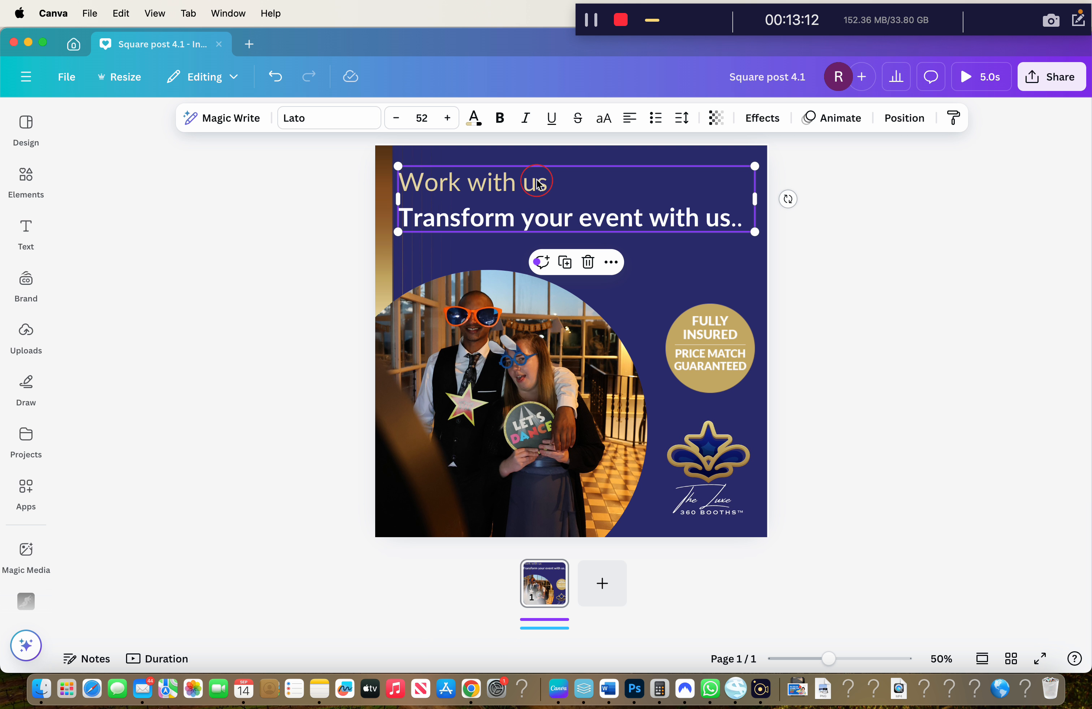
click(536, 181)
drag(640, 184, 400, 184)
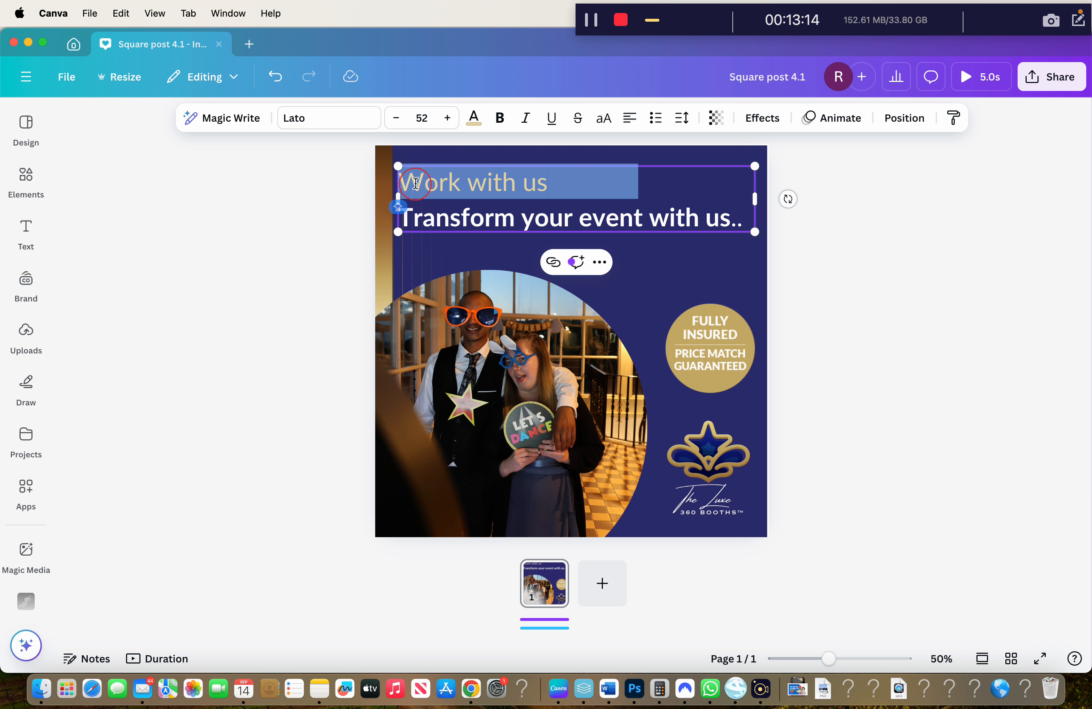
text(Black )
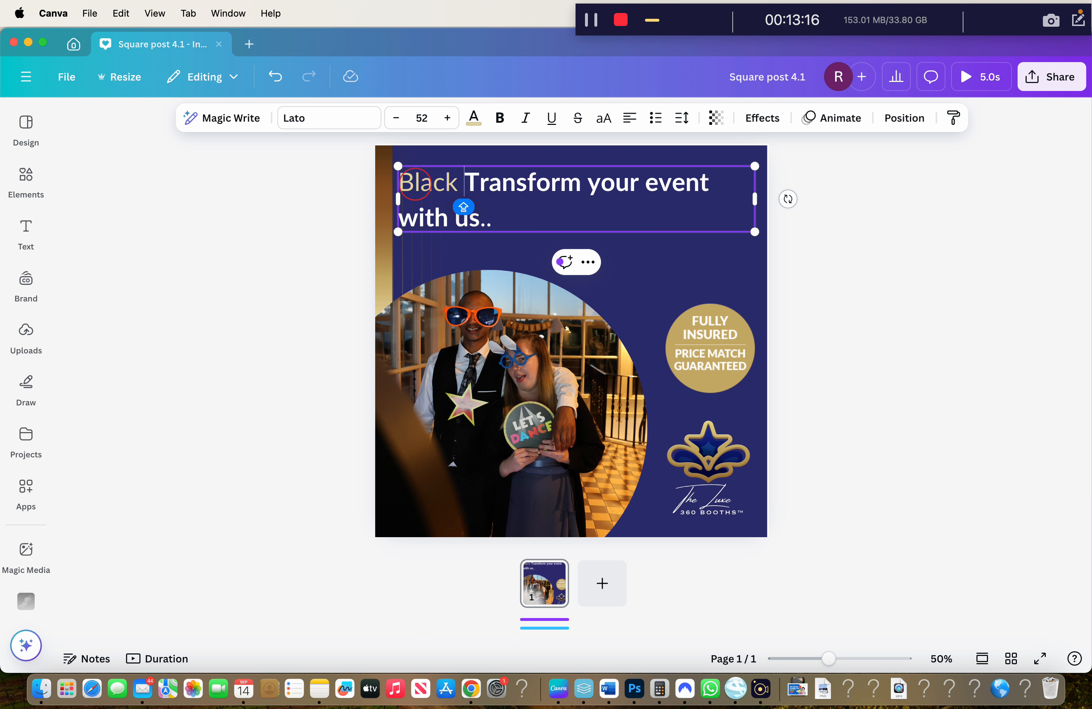
text(LED Selfie B)
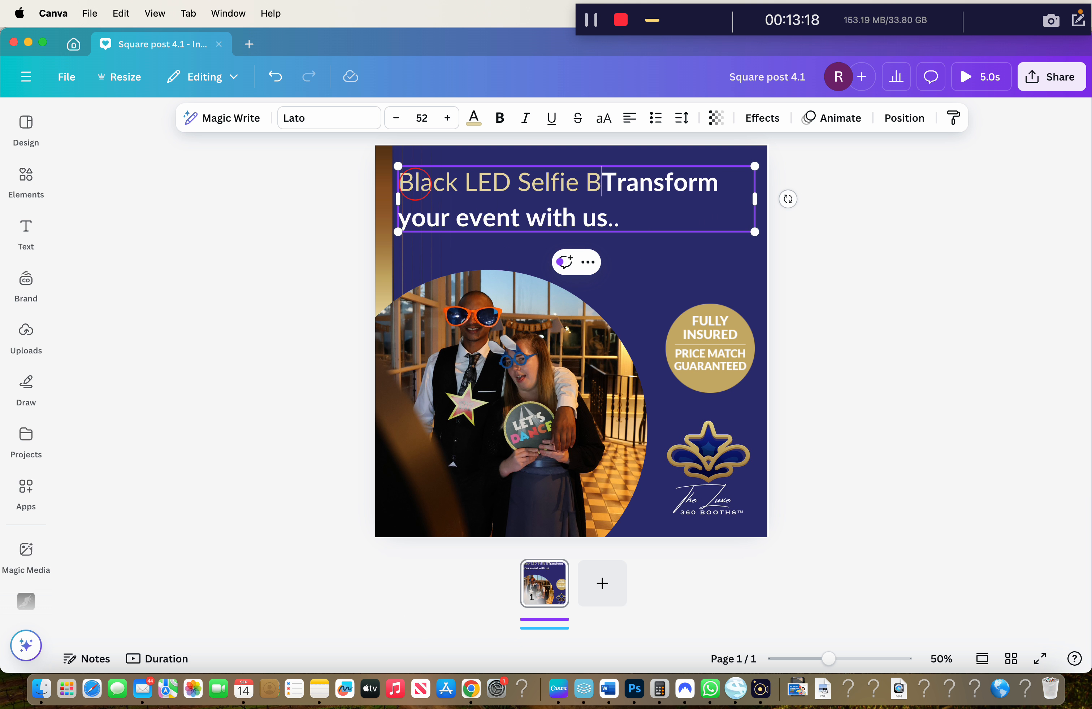
text(ooth)
key(Return)
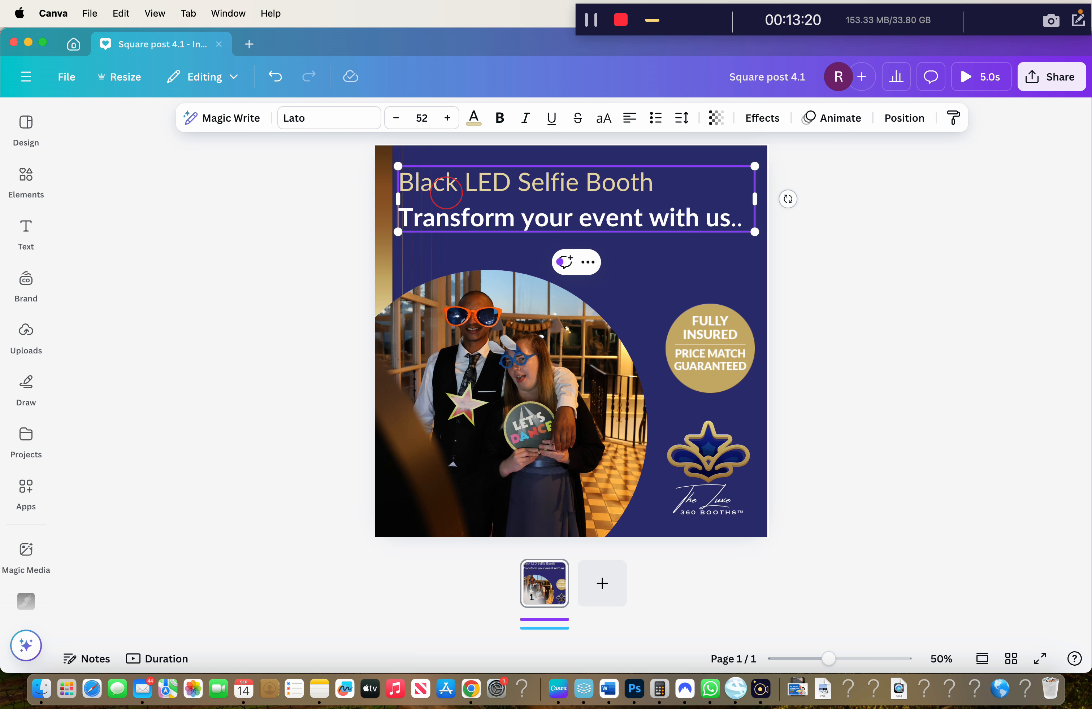
double_click(680, 218)
click(695, 216)
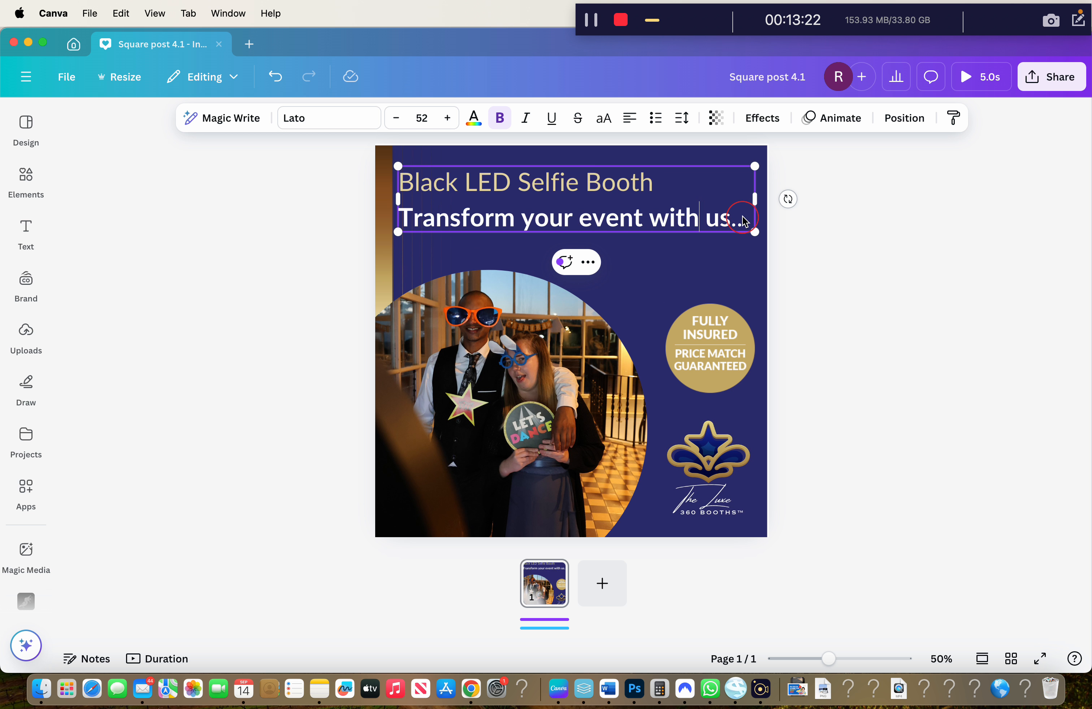
Replace the second headline line with 'Available for hire now' and deselect the text box
drag(743, 216, 397, 205)
text(A)
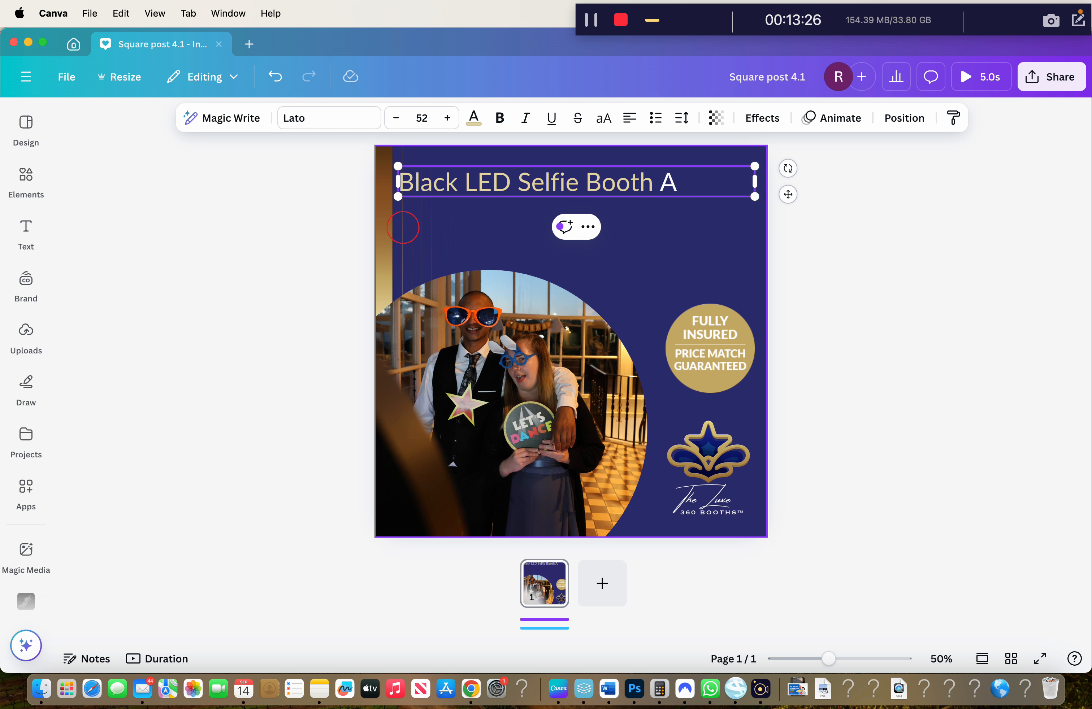
key(BackSpace)
click(275, 76)
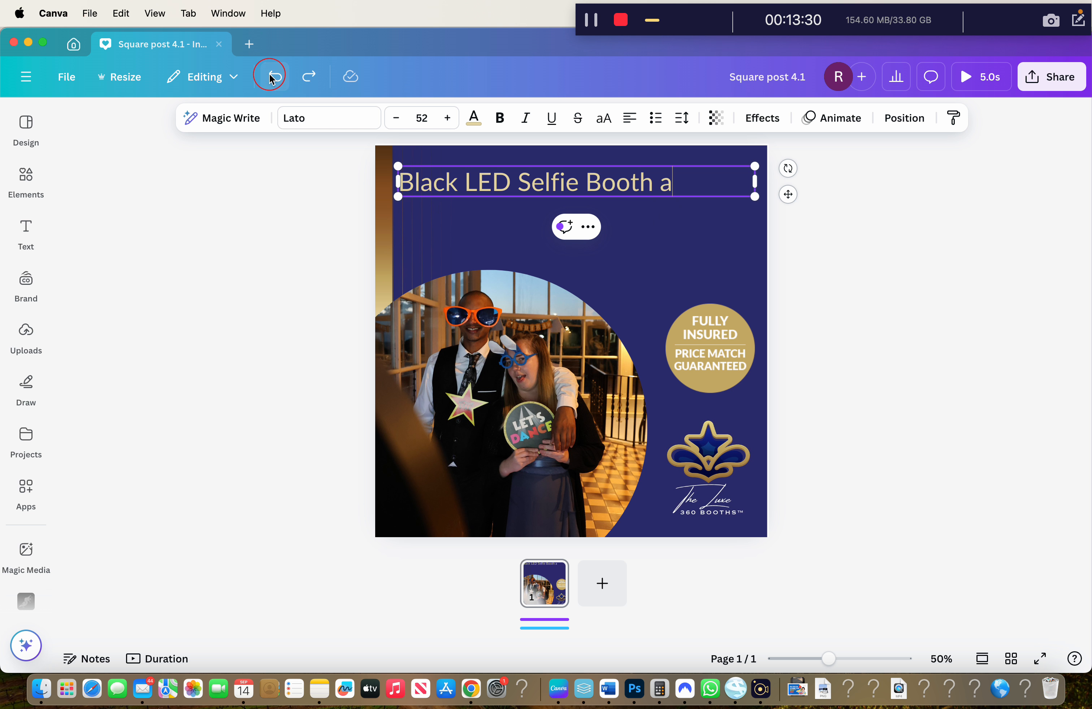
key(Caps_Lock)
text(vailable fo)
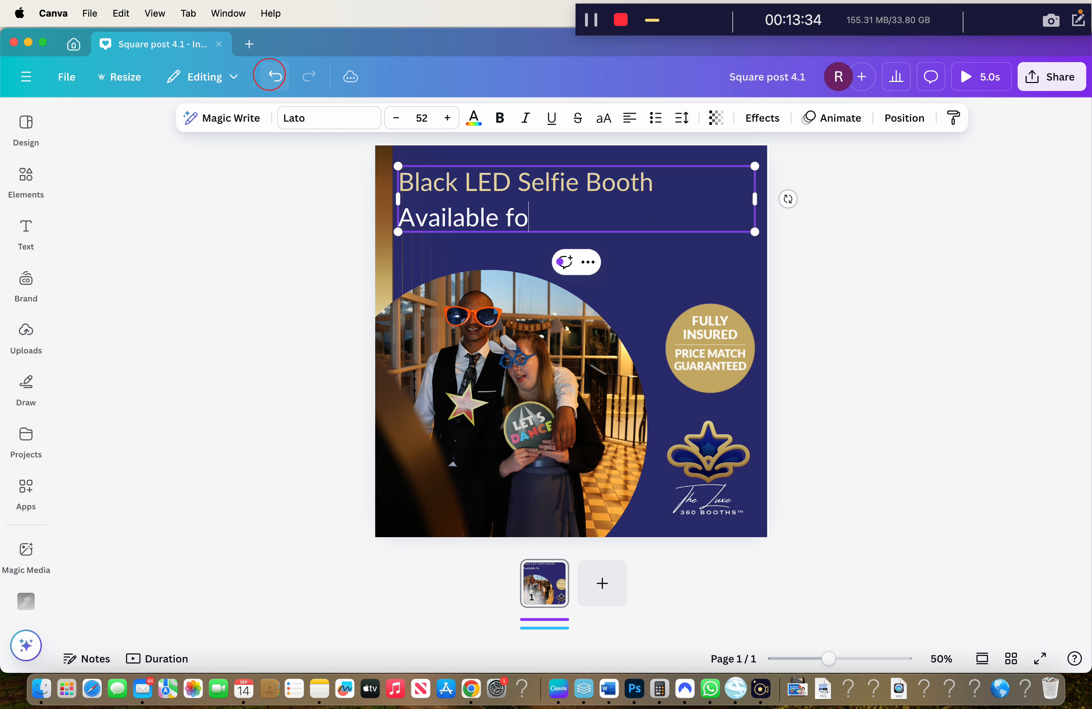
text(r hire now)
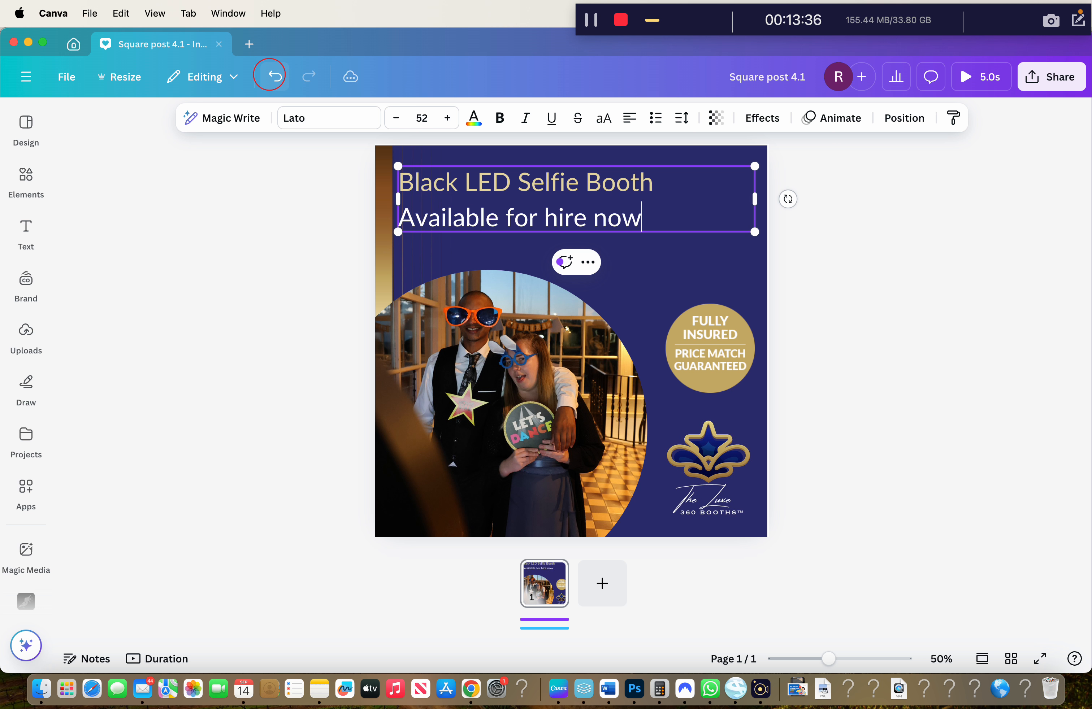
click(26, 132)
drag(804, 285, 866, 393)
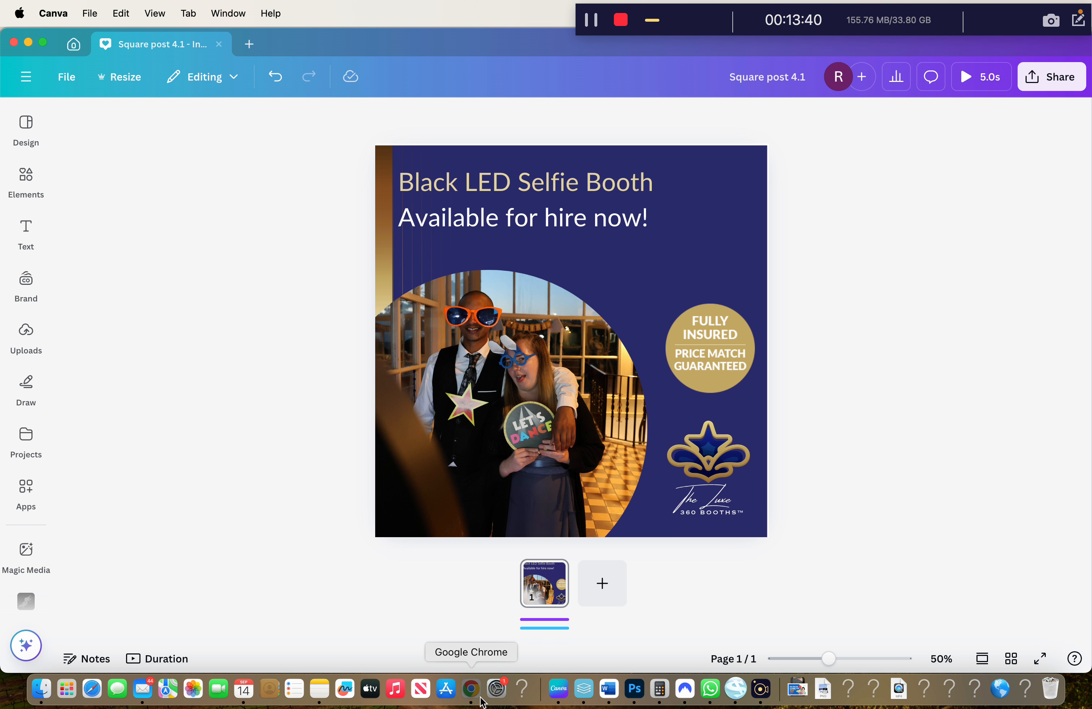
click(471, 689)
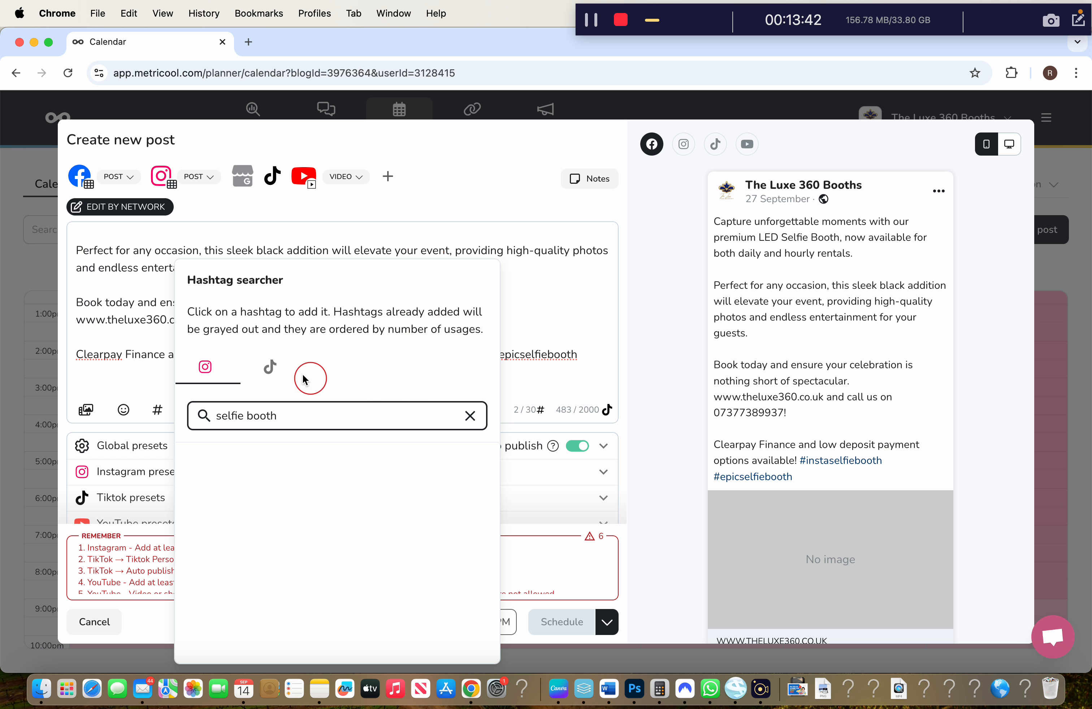
Check TikTok hashtag suggestions for 'selfie', then close the hashtag searcher
click(271, 367)
click(358, 414)
key(BackSpace)
key(BackSpace)
key(BackSpace)
key(BackSpace)
key(BackSpace)
key(BackSpace)
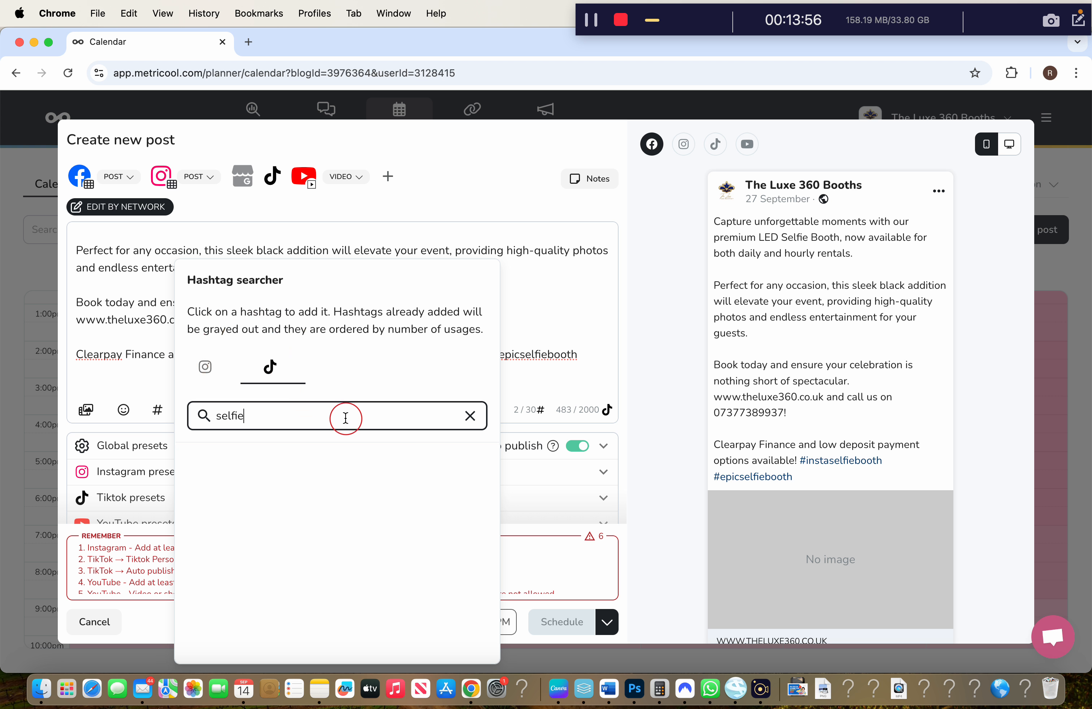
click(560, 353)
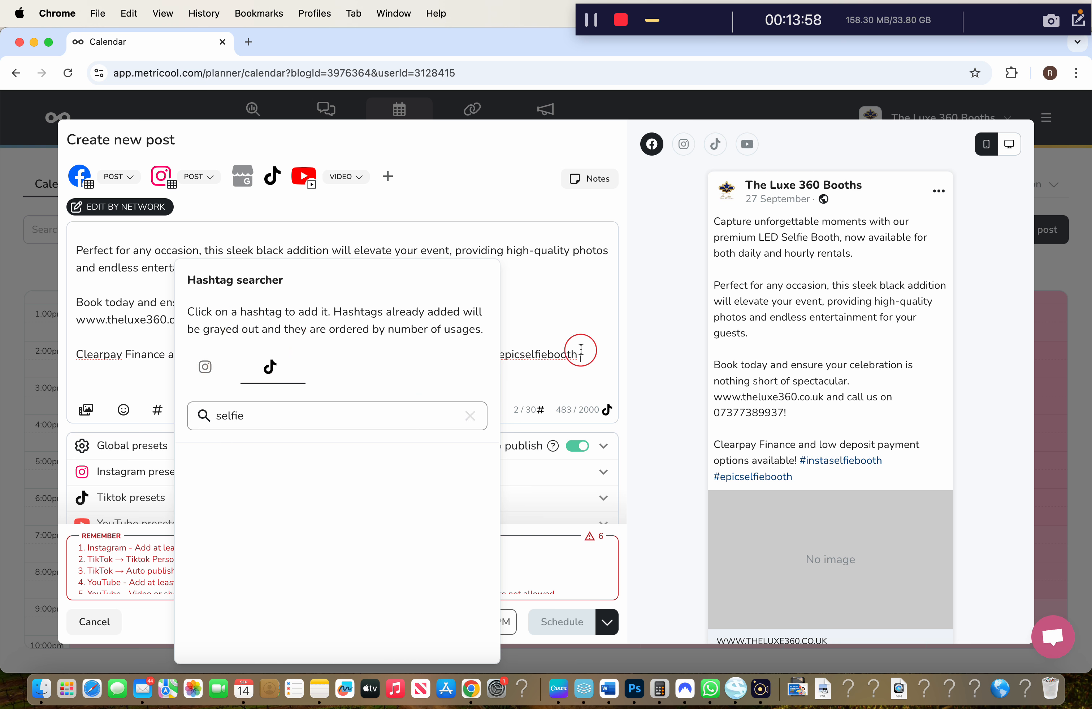
Move the two hashtags onto their own line below the Clearpay sentence
click(393, 356)
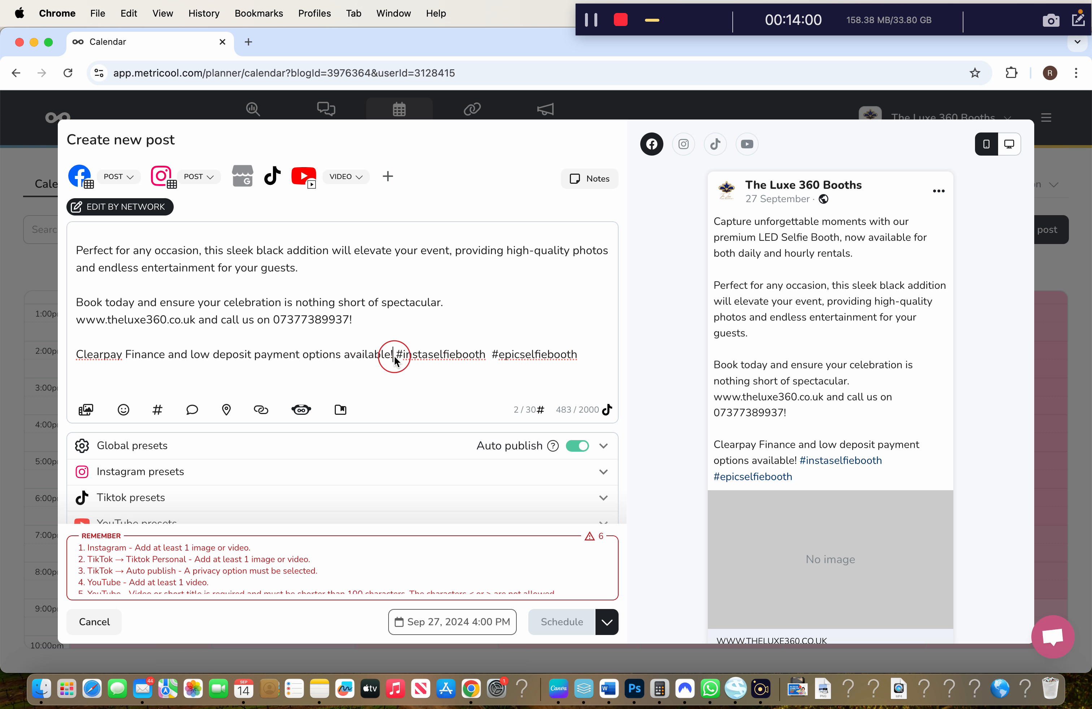
key(Return)
key(Return)
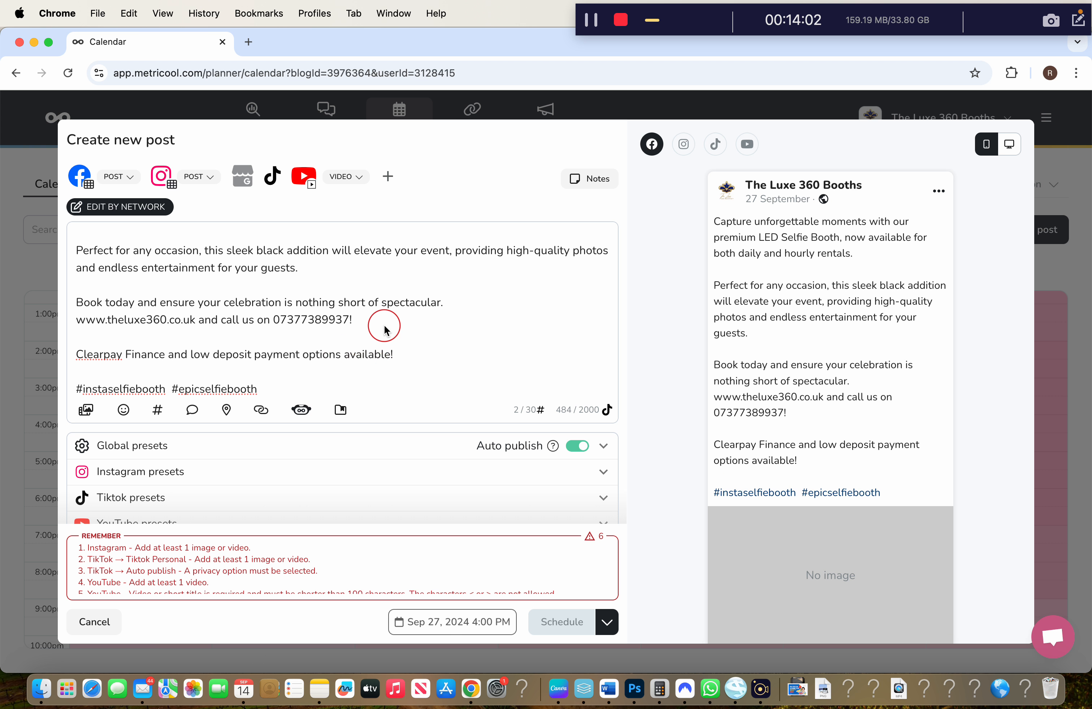
drag(361, 343, 2, 629)
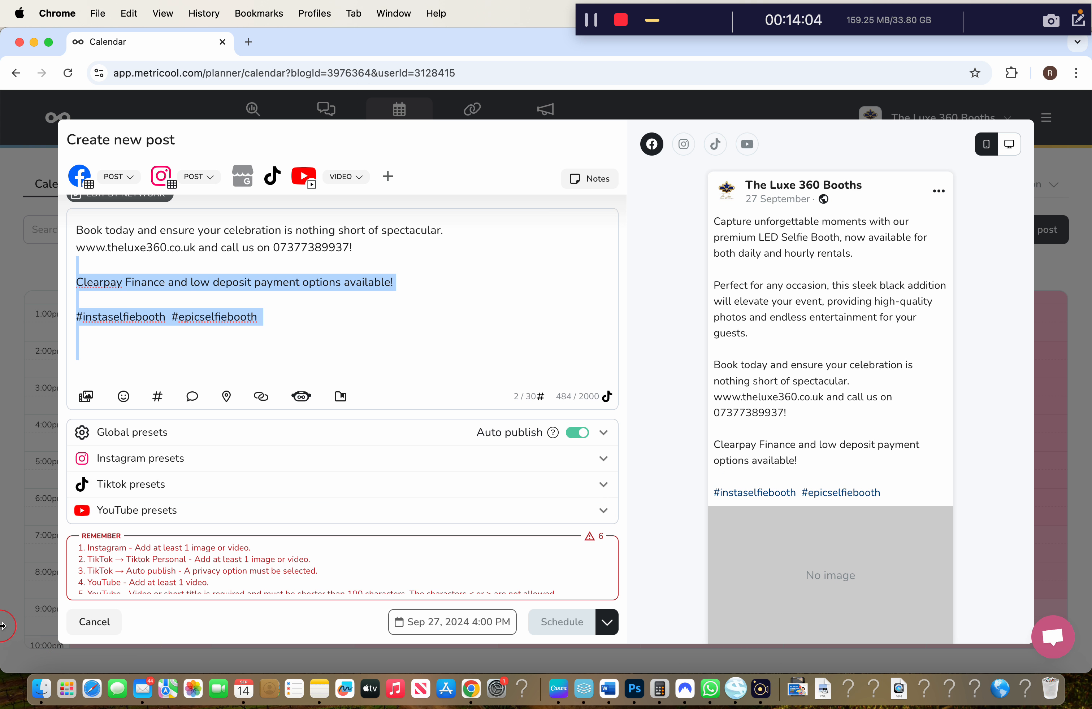
right_click(195, 586)
click(190, 571)
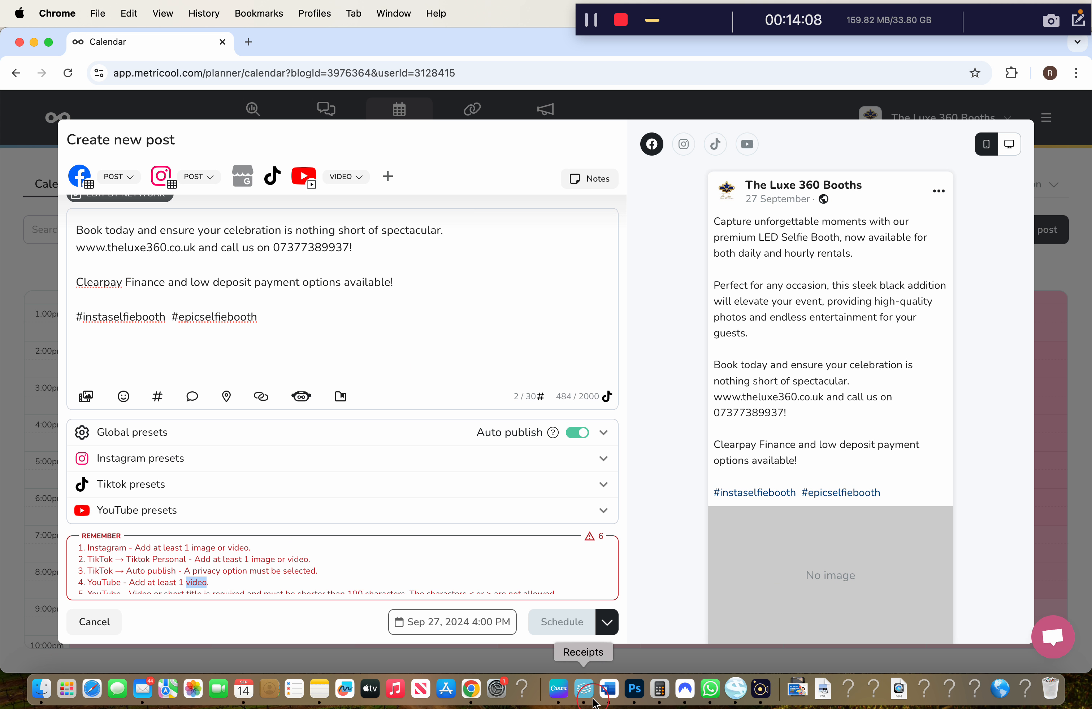
click(563, 700)
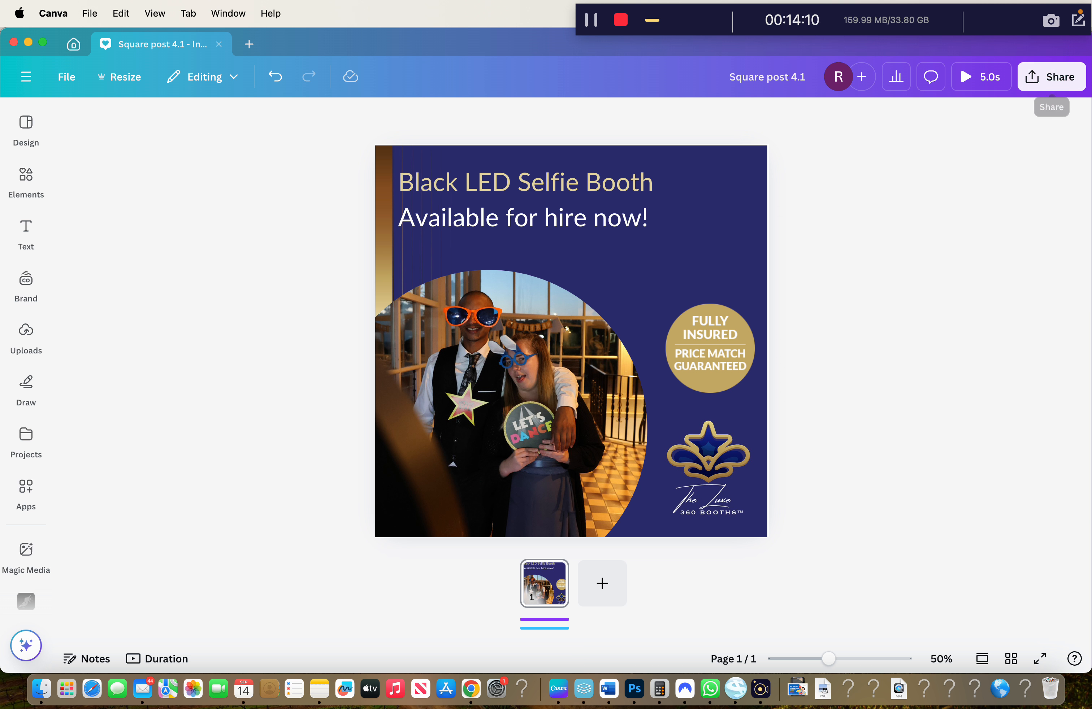
Download Square post 4.1 as an MP4 video to Downloads and play the full-screen preview
click(1052, 78)
click(832, 373)
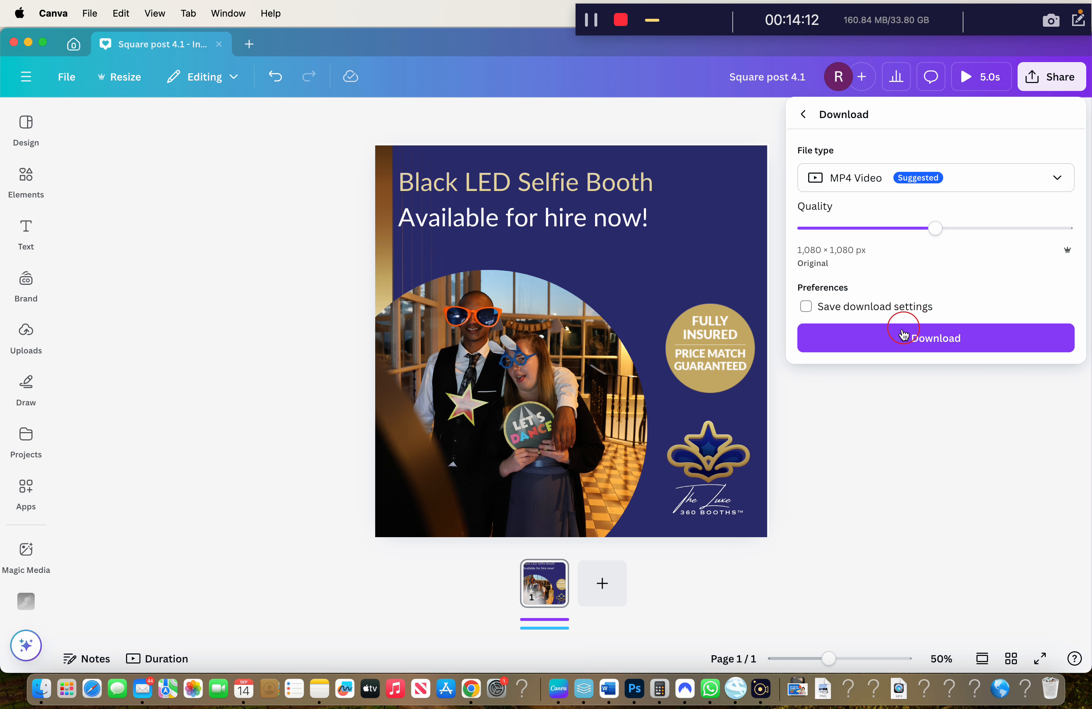
click(901, 339)
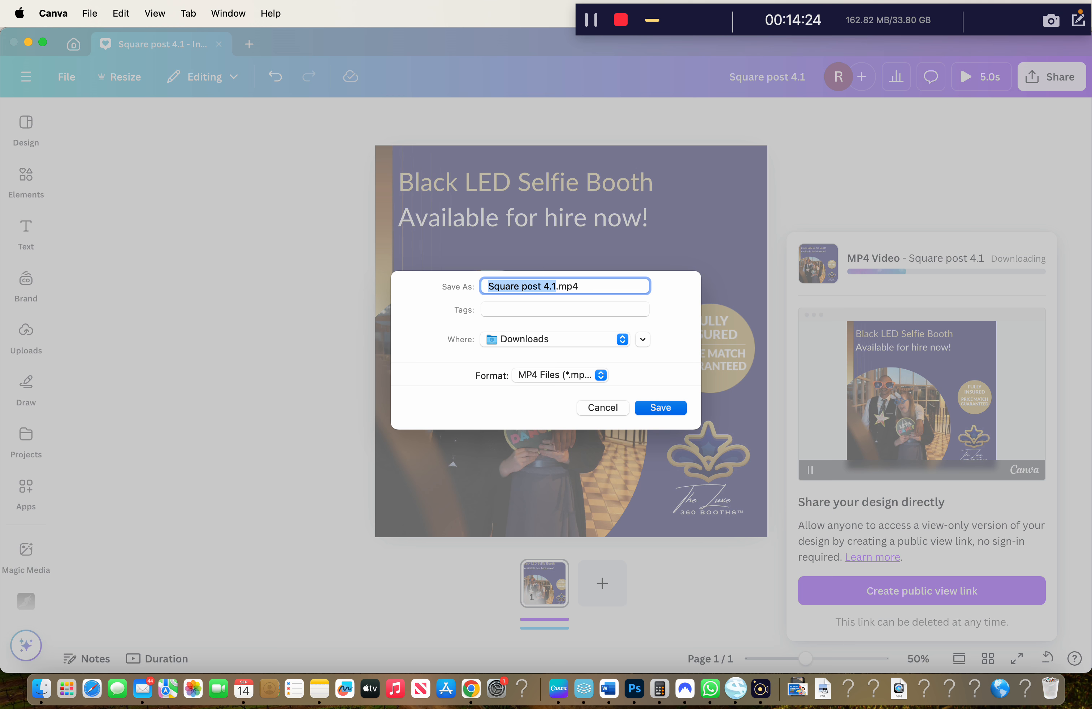
key(Return)
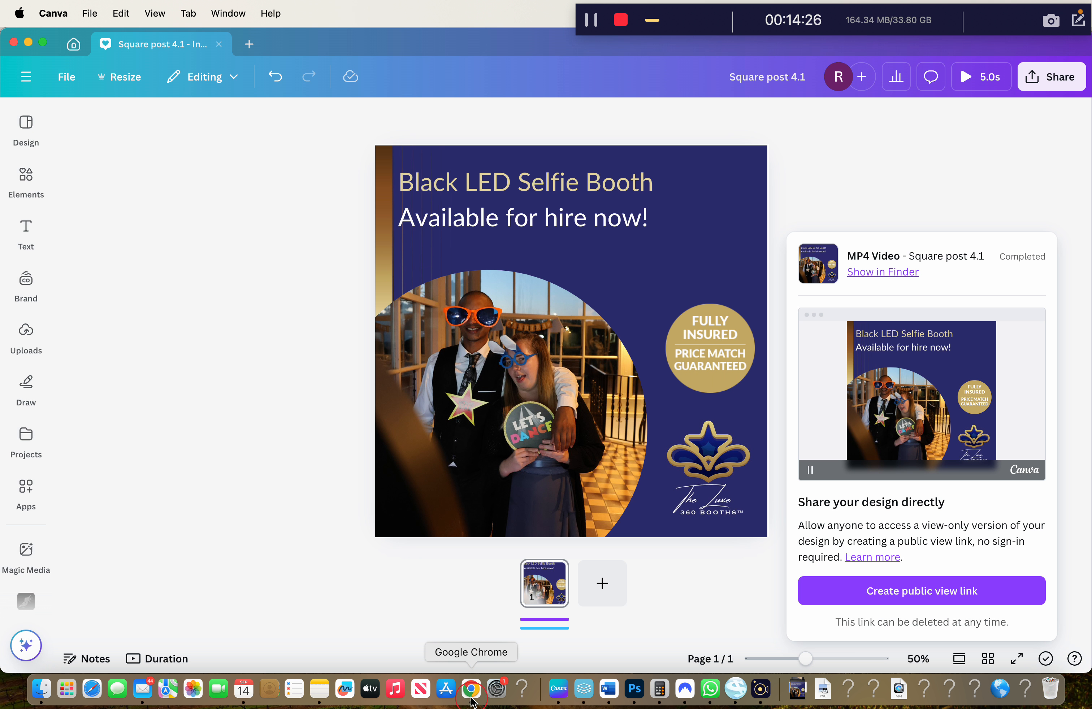
click(983, 84)
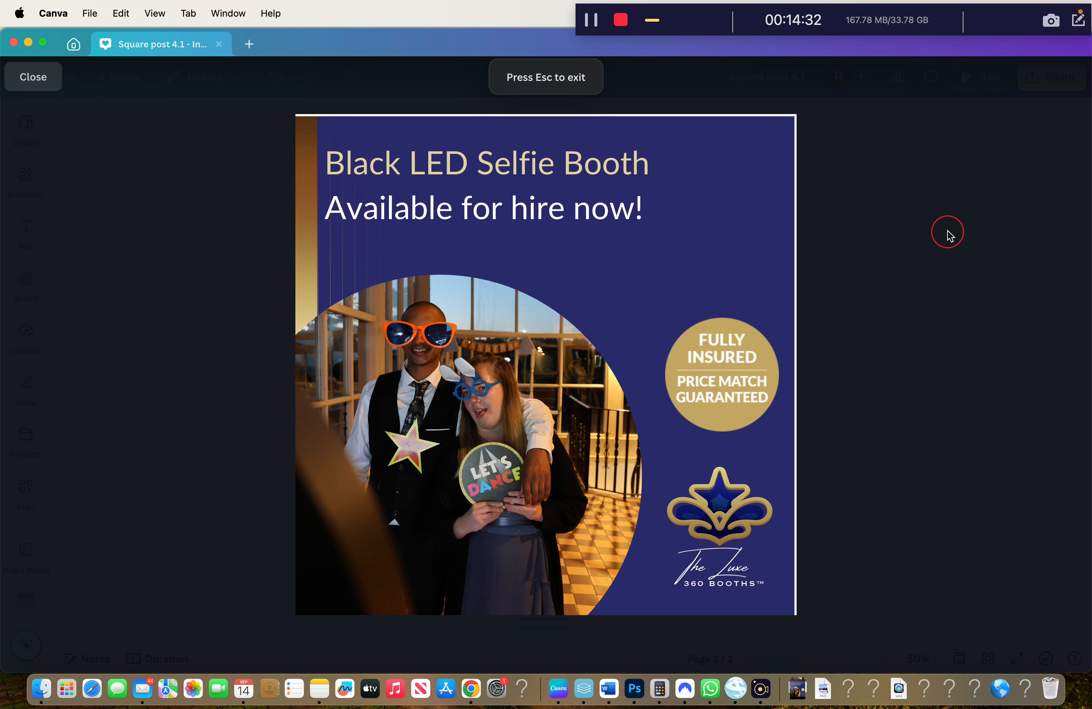
Exit the preview and inspect the design's layers, including the locked background
key(Escape)
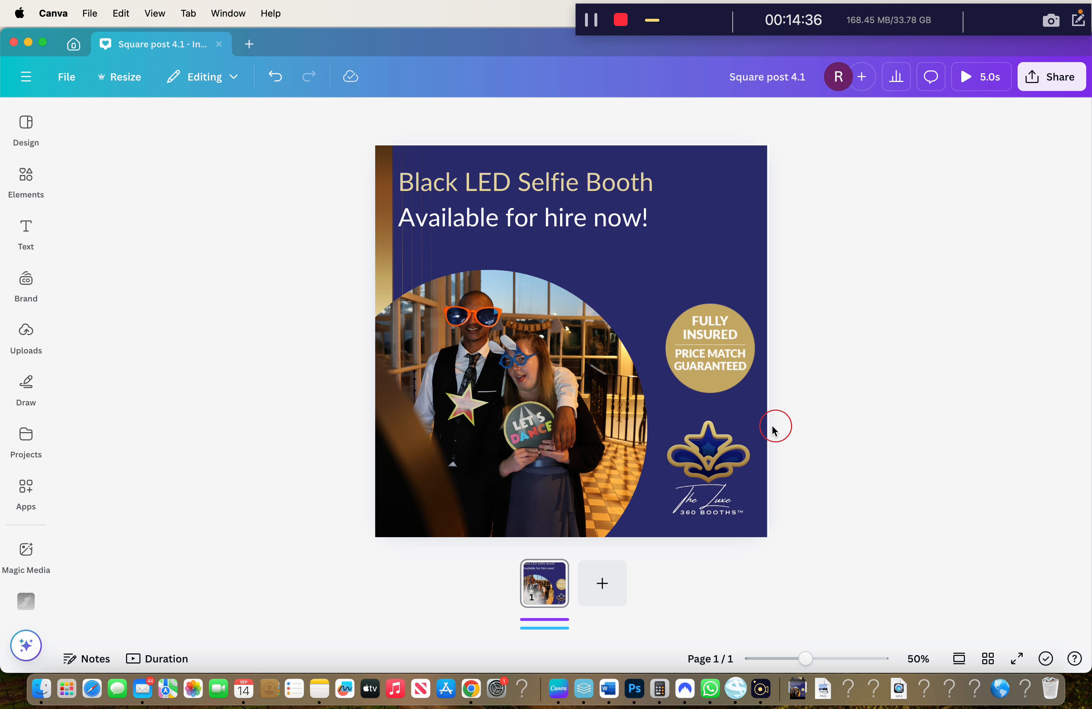
right_click(671, 230)
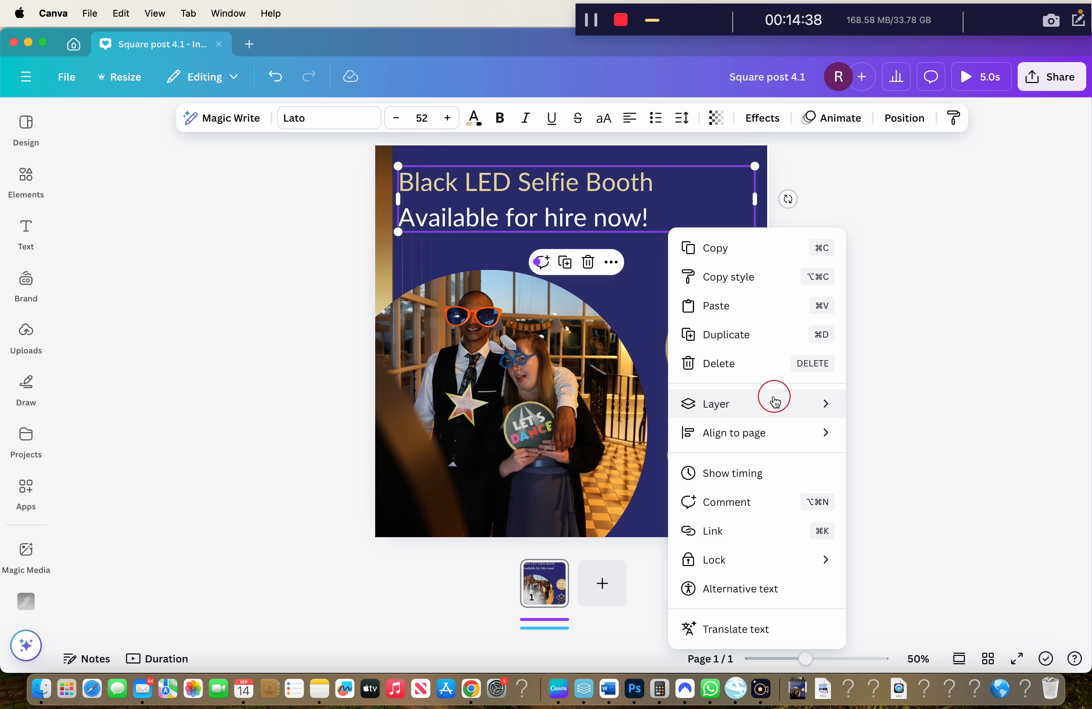
mouse_move(779, 402)
click(901, 526)
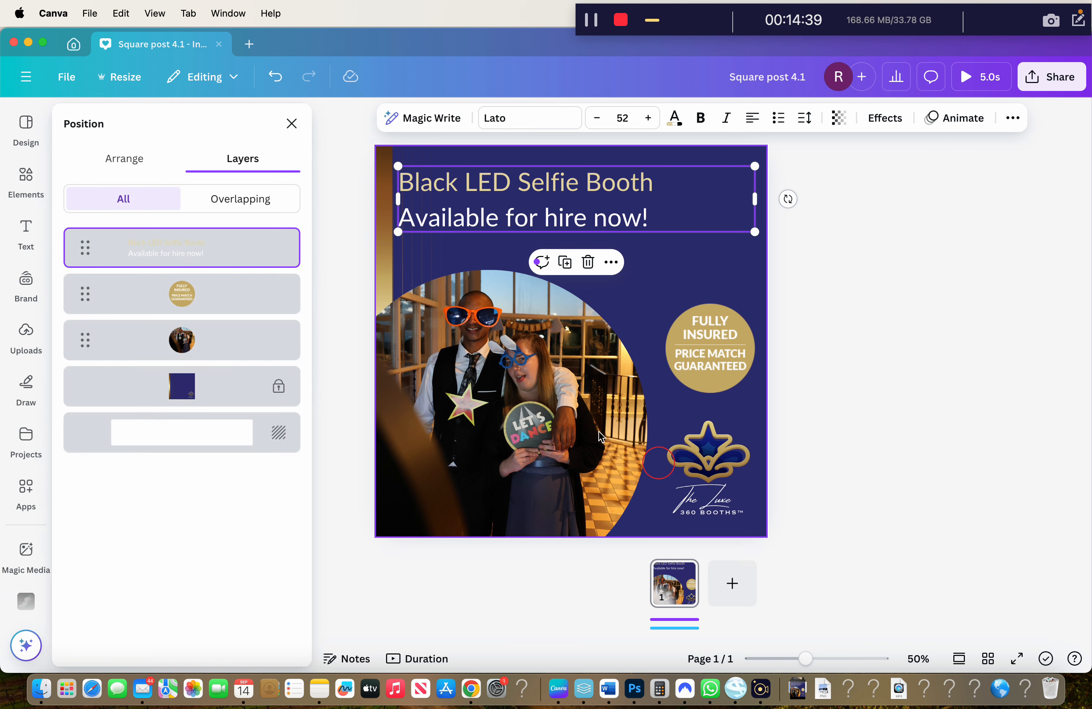
click(144, 392)
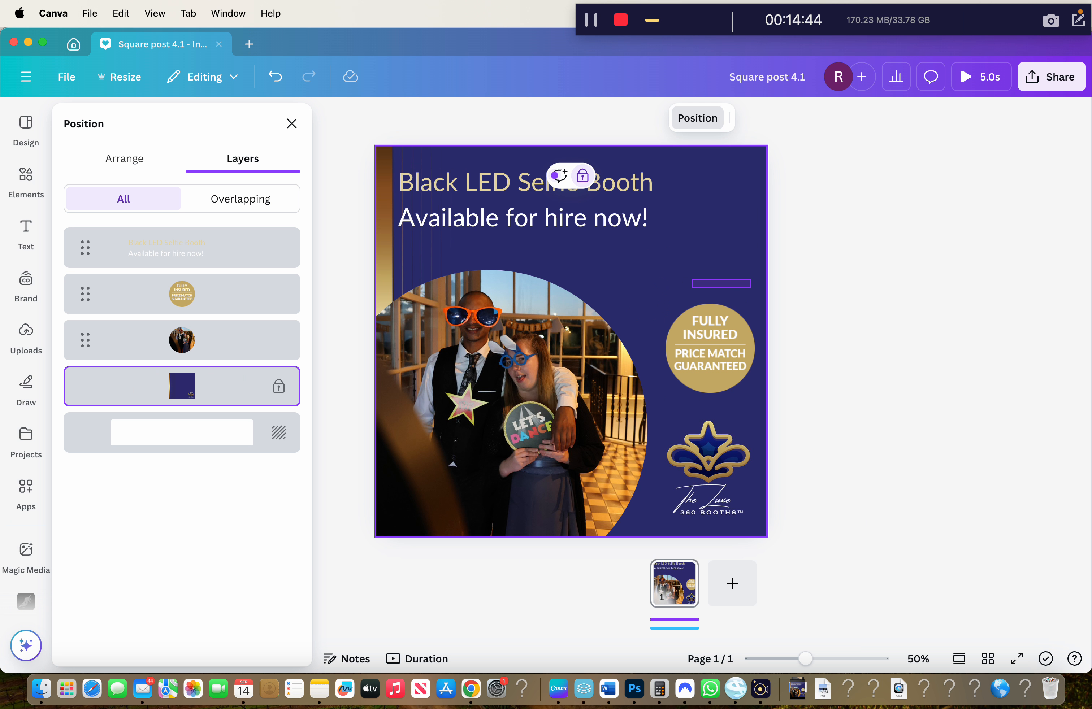
click(776, 113)
click(743, 189)
right_click(683, 299)
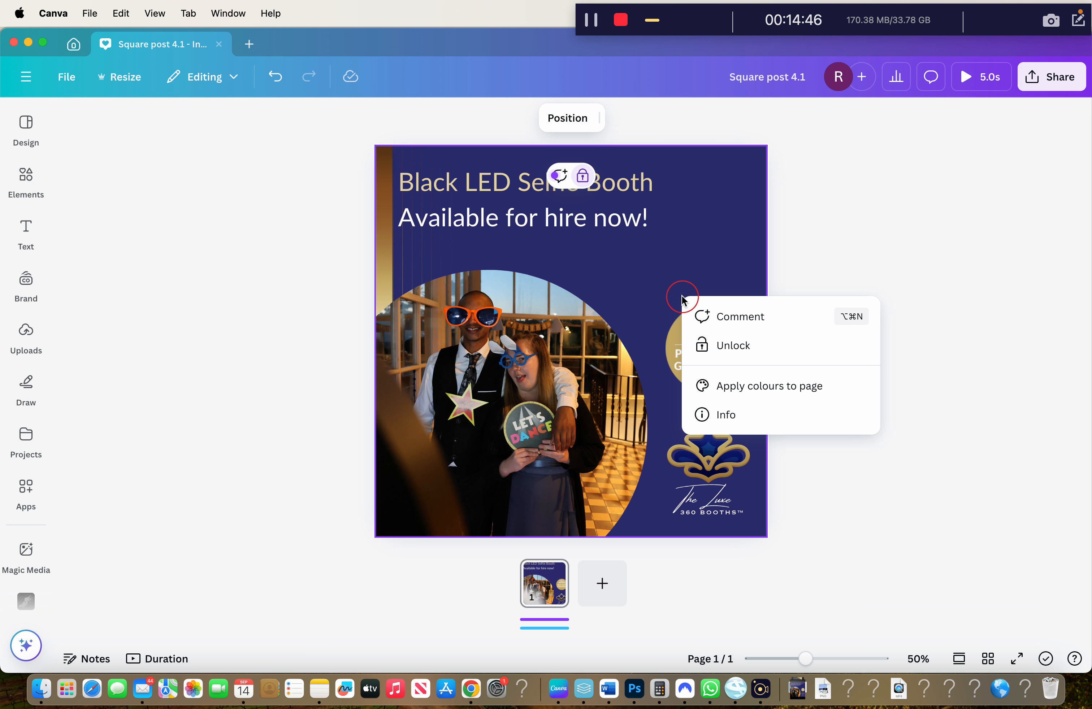
click(432, 251)
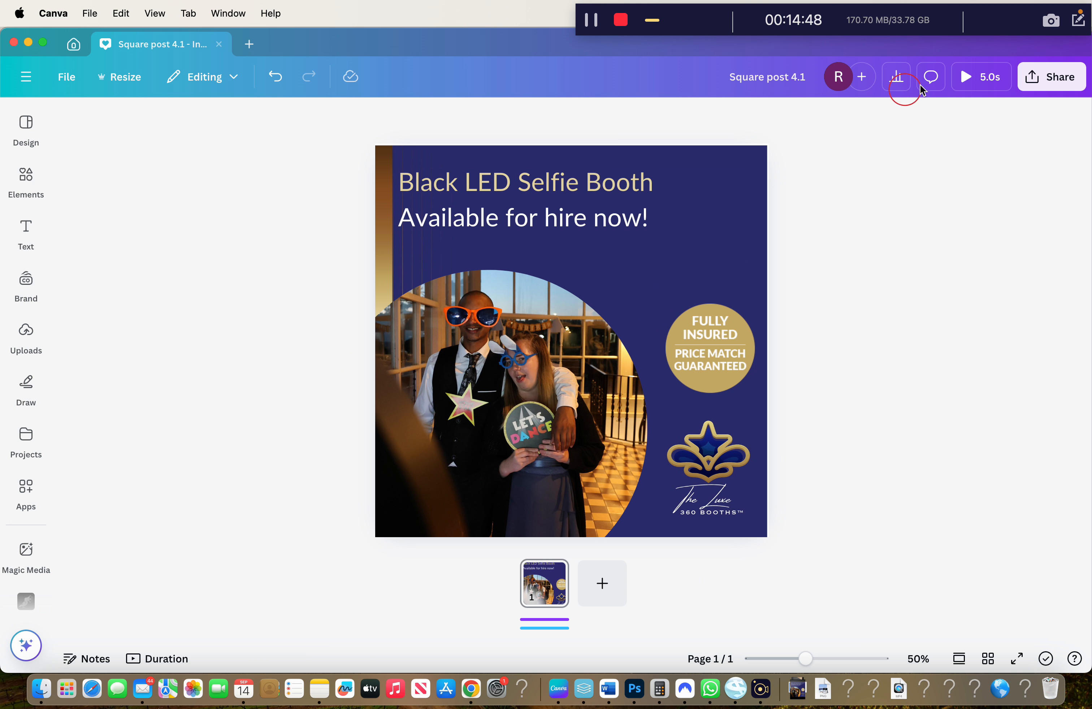
Reopen Canva's download settings, then return to the Metricool post in Chrome
click(1052, 77)
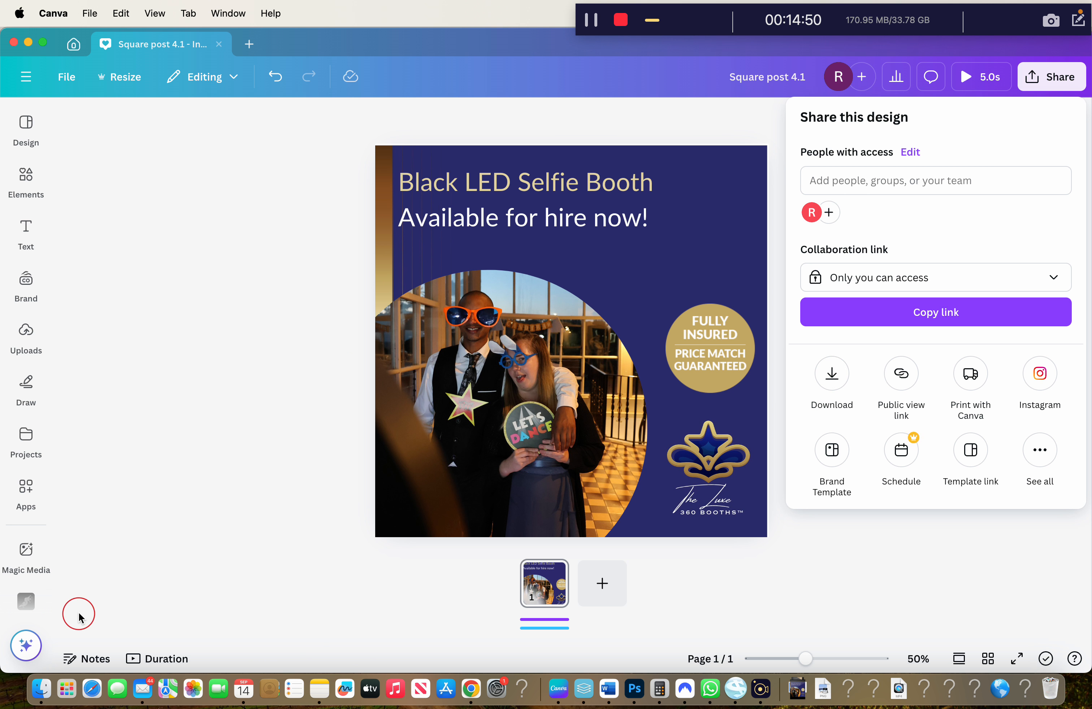
click(372, 391)
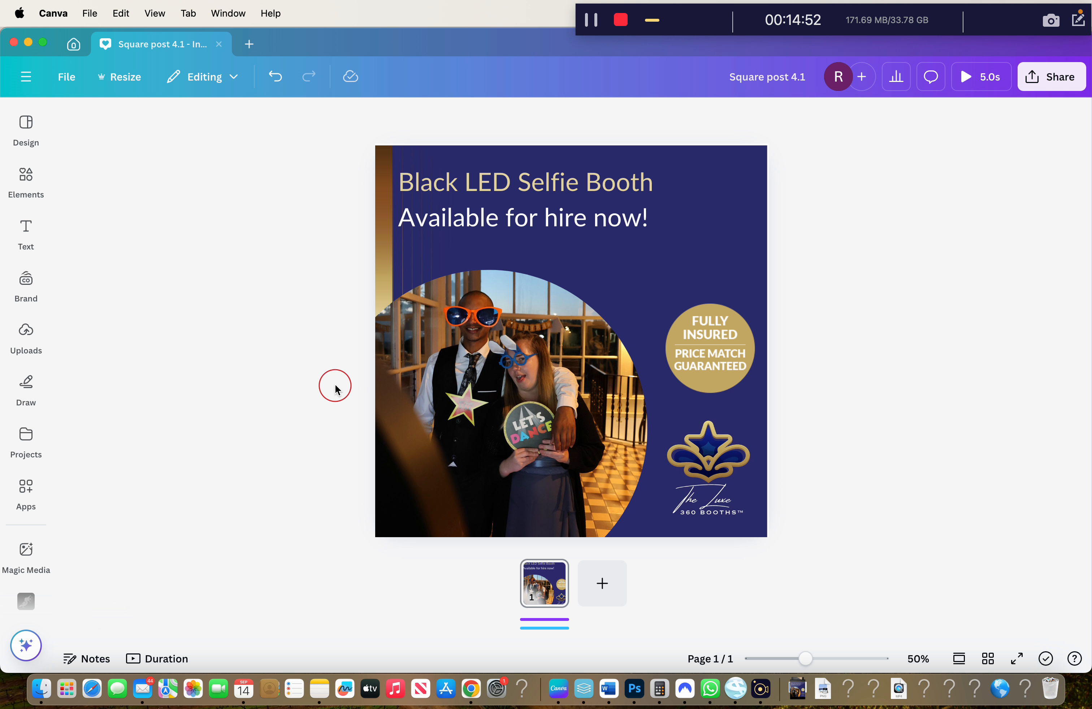
right_click(681, 299)
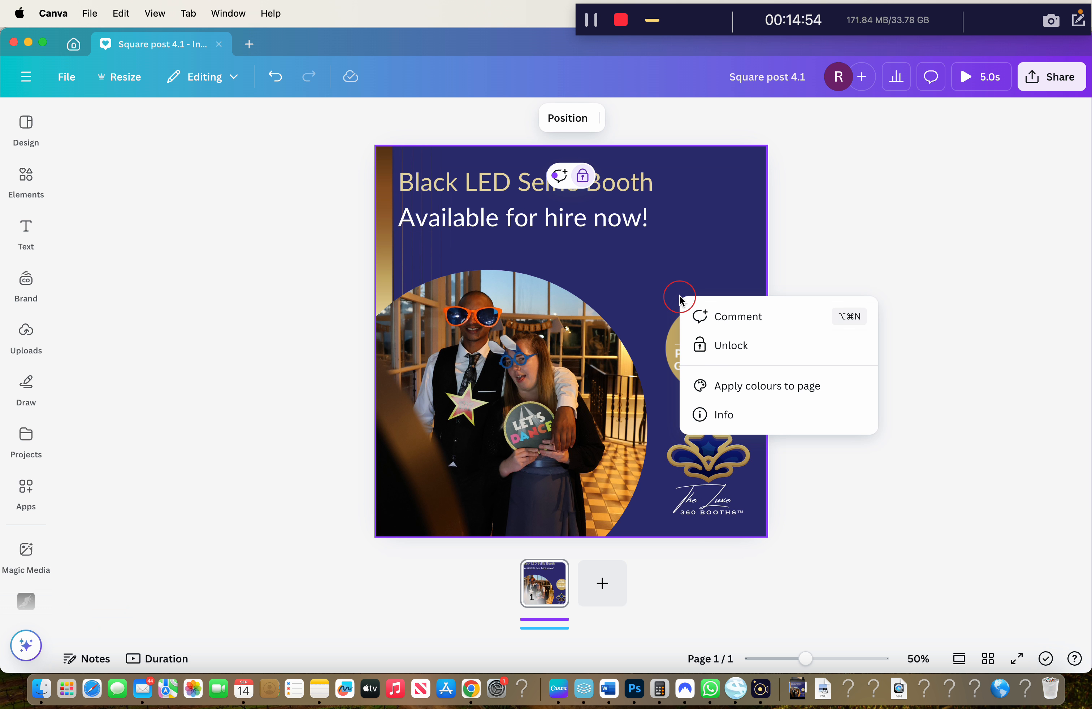
click(608, 267)
right_click(690, 280)
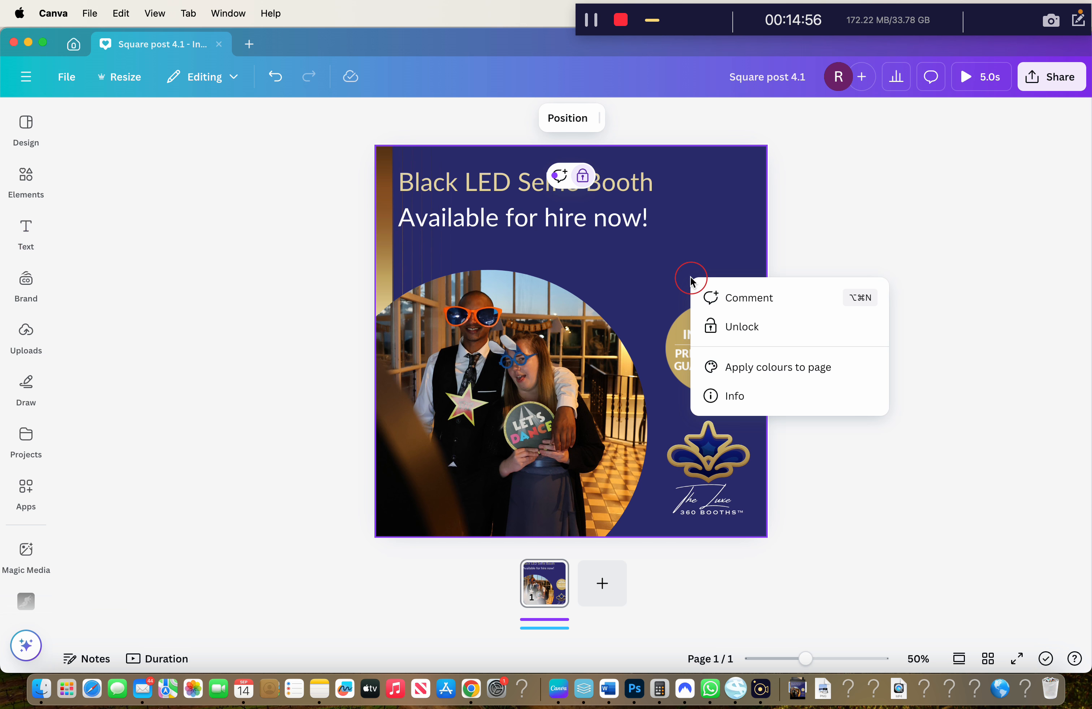
click(966, 155)
click(1053, 77)
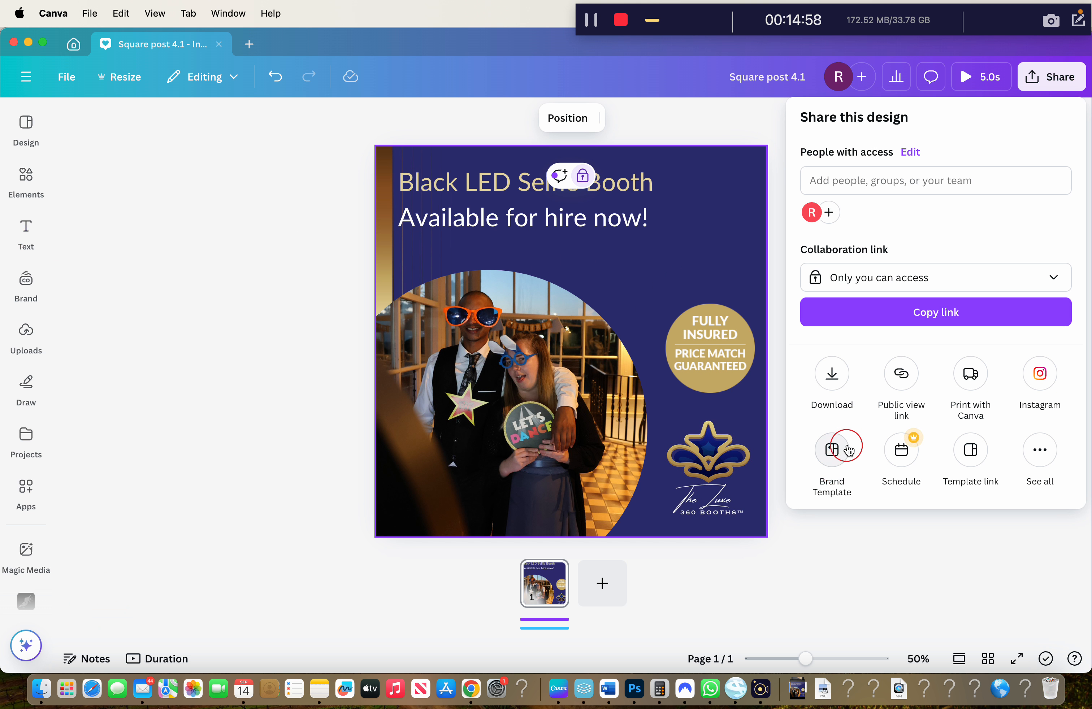
click(831, 373)
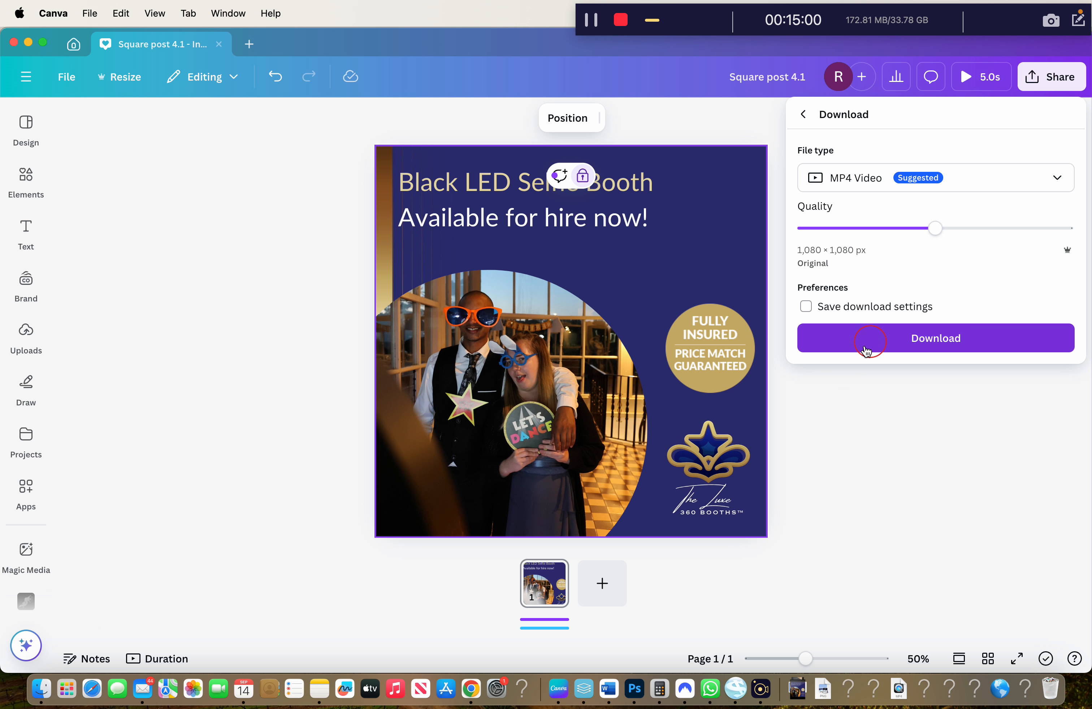
click(467, 691)
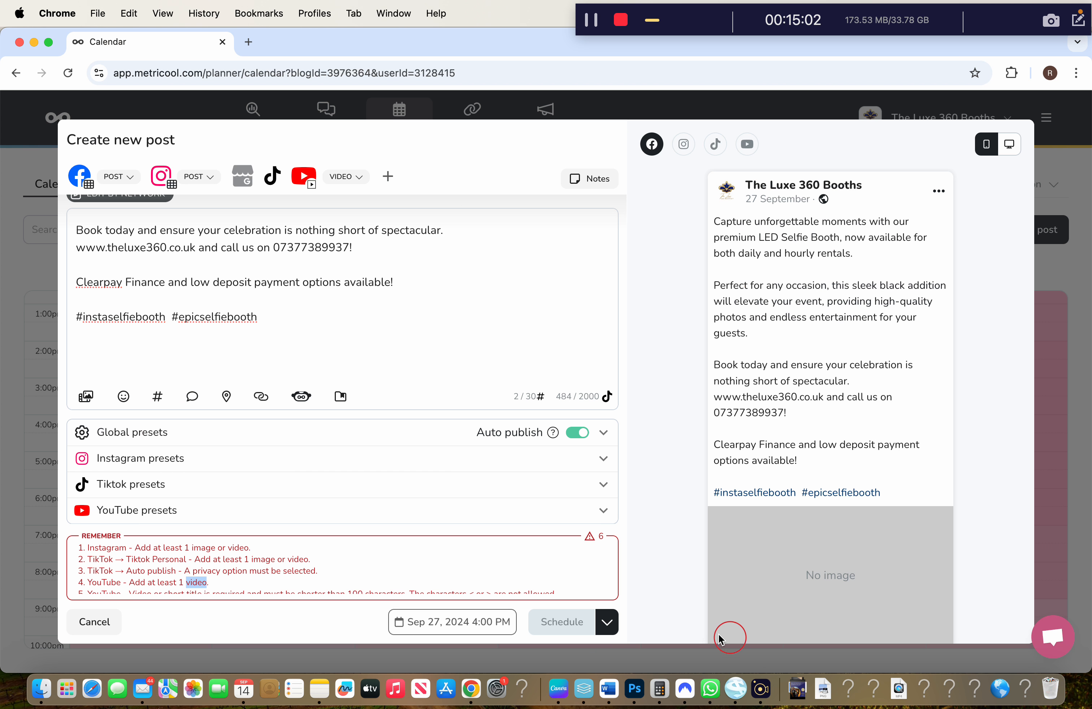
Attach Square post 4.1.mp4 from the computer to the post
click(85, 397)
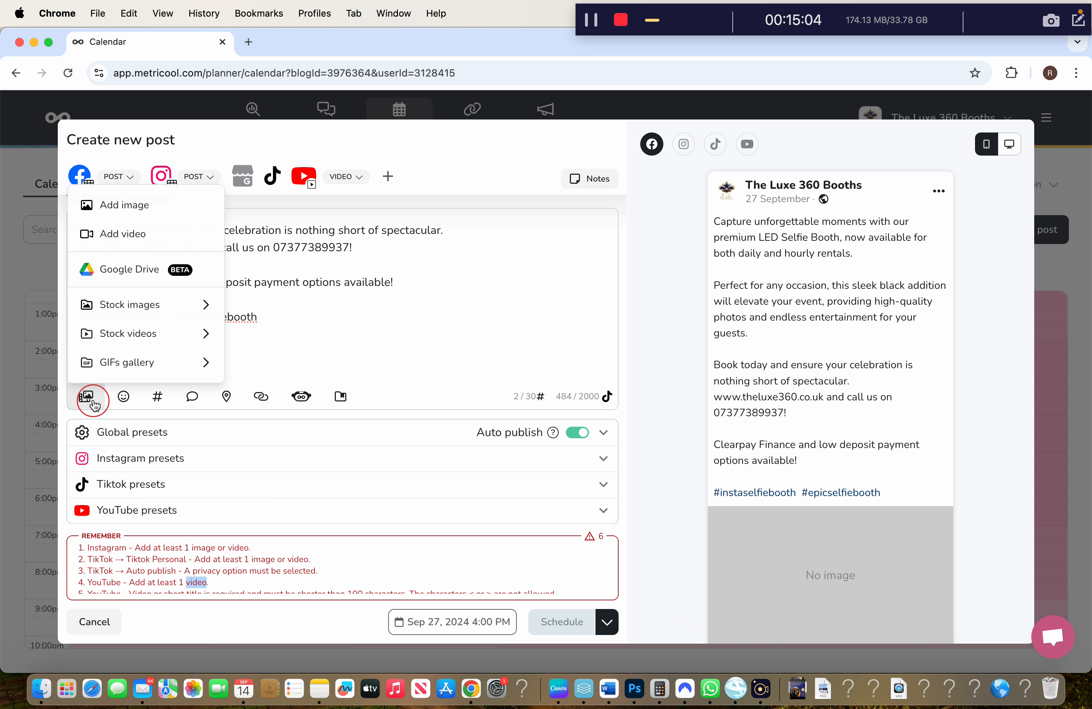
click(146, 217)
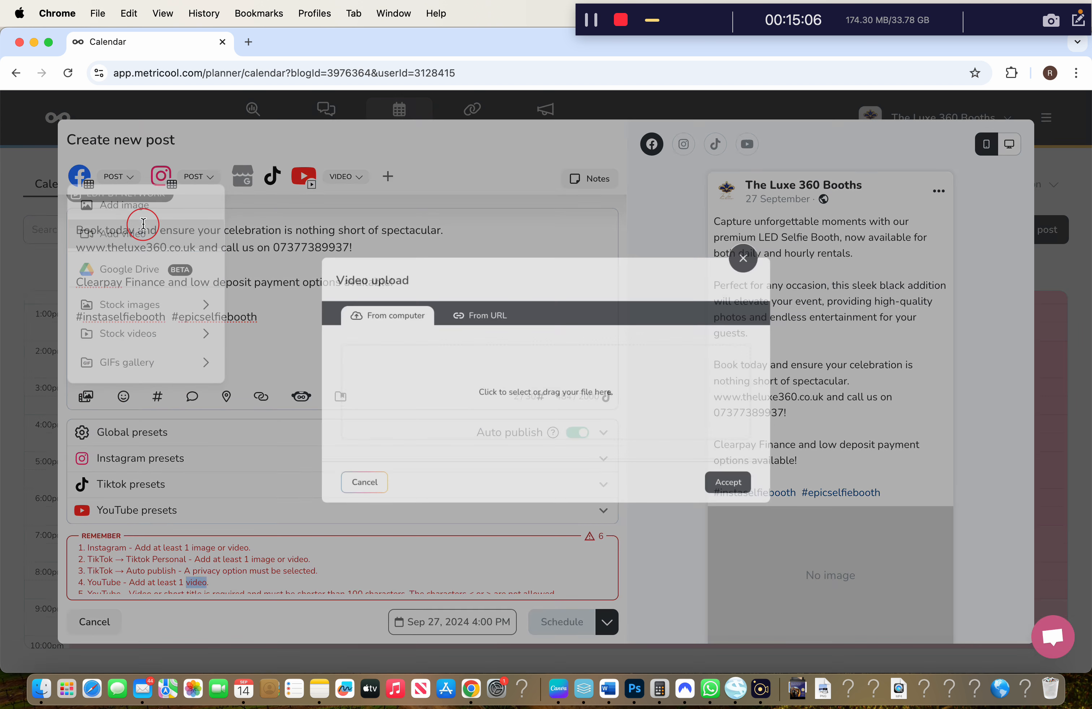
click(458, 374)
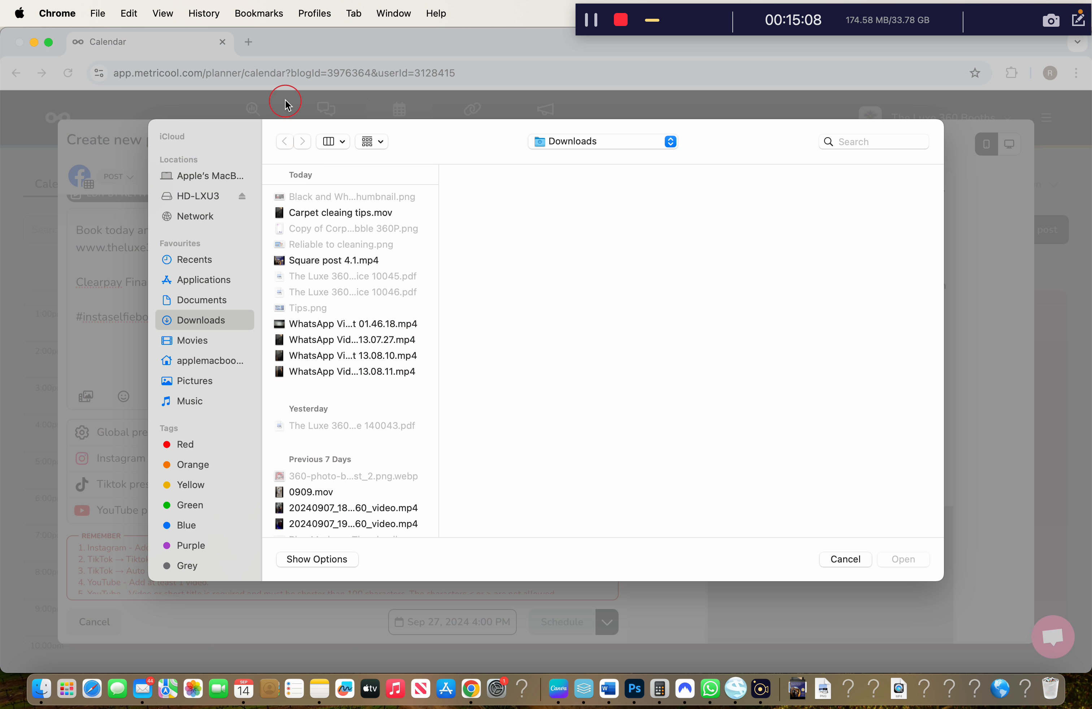
click(333, 260)
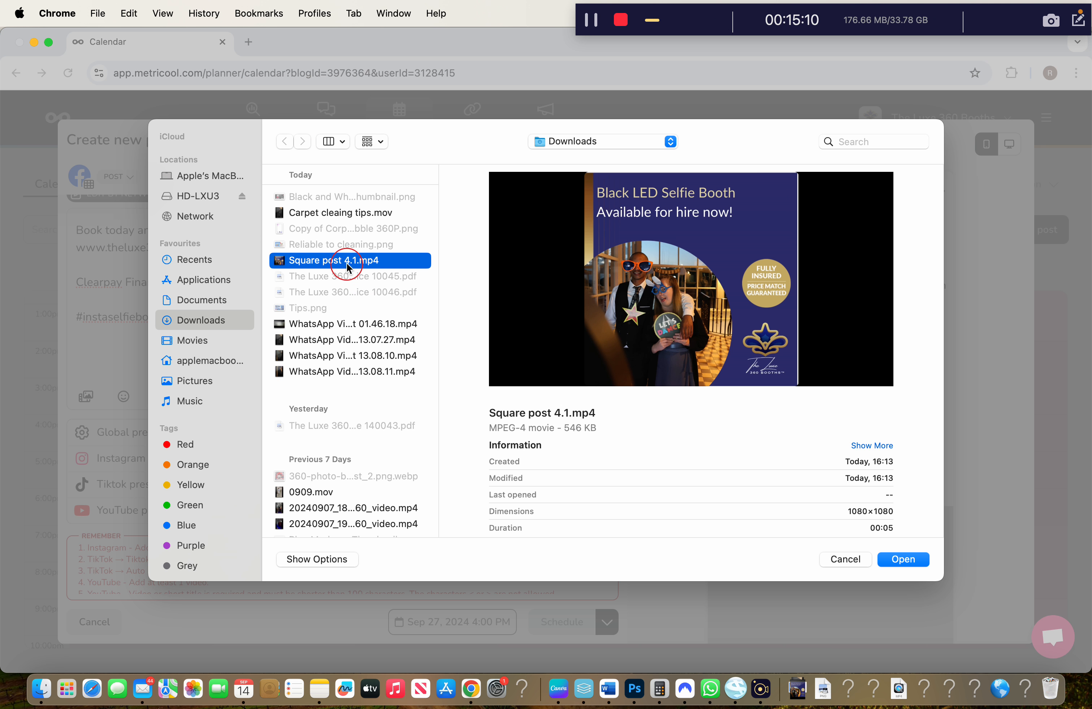
double_click(333, 261)
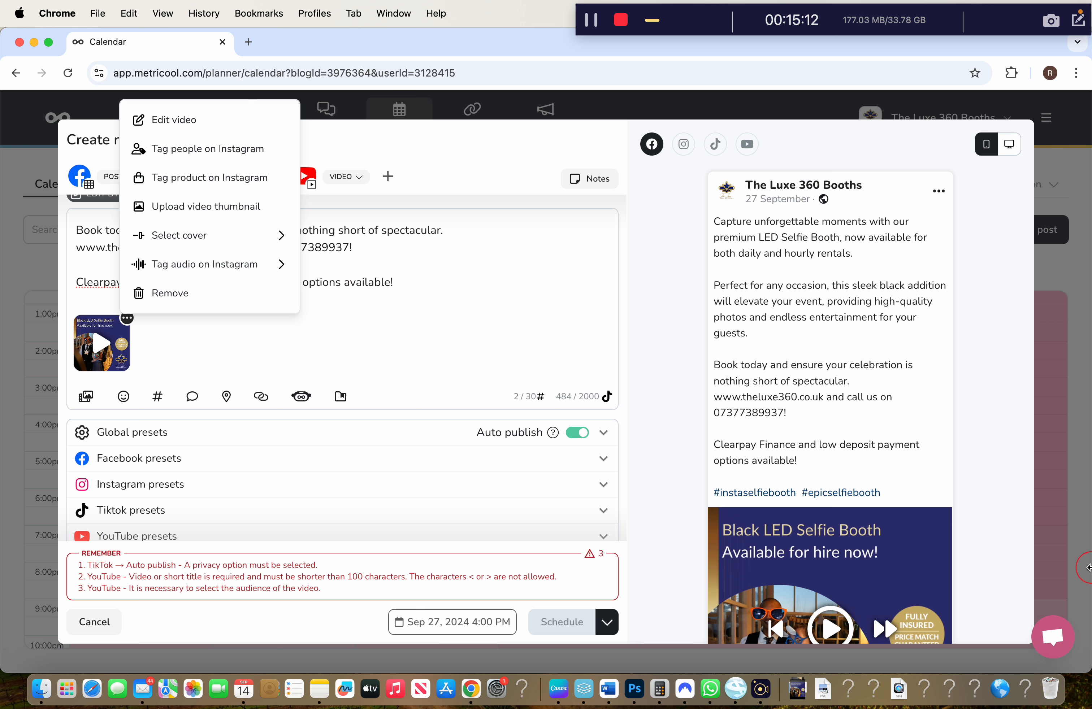
In the TikTok presets, set 'Who can view your post?' to Public
scroll(898, 459, down, 3)
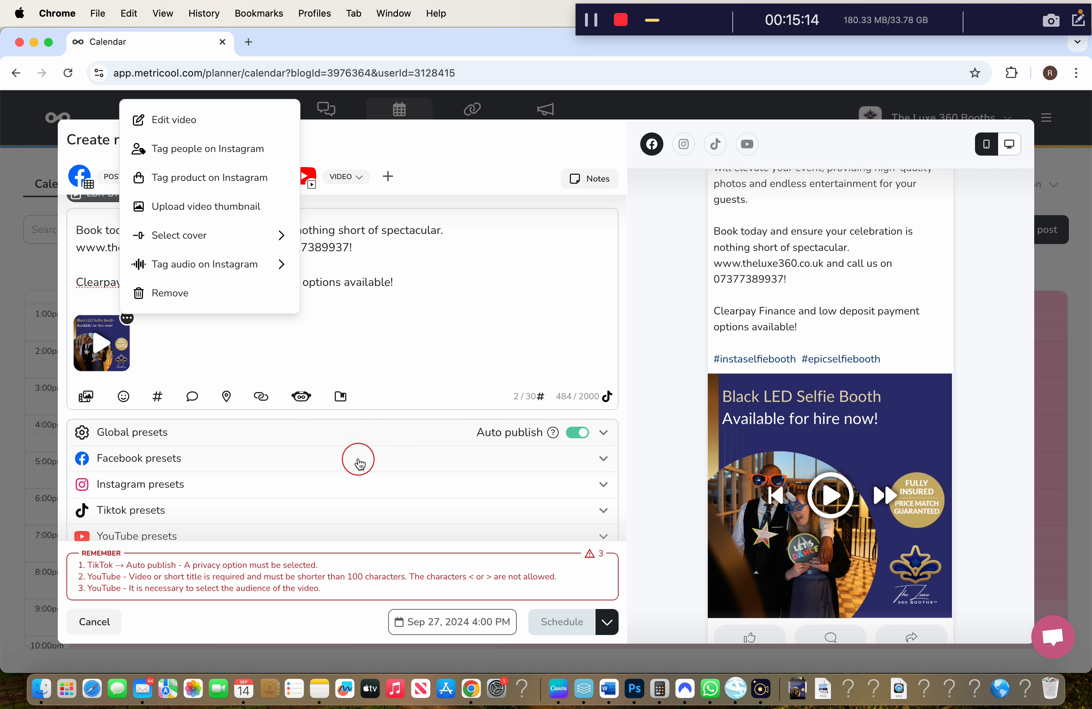
scroll(330, 481, down, 1)
click(304, 501)
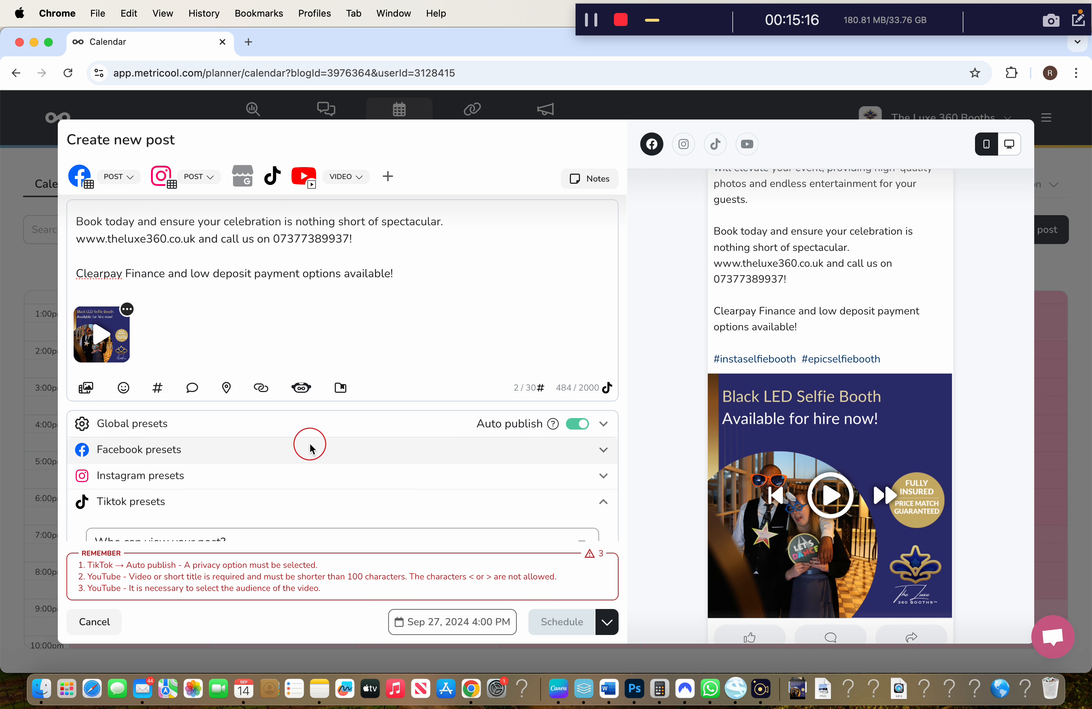
scroll(297, 507, down, 5)
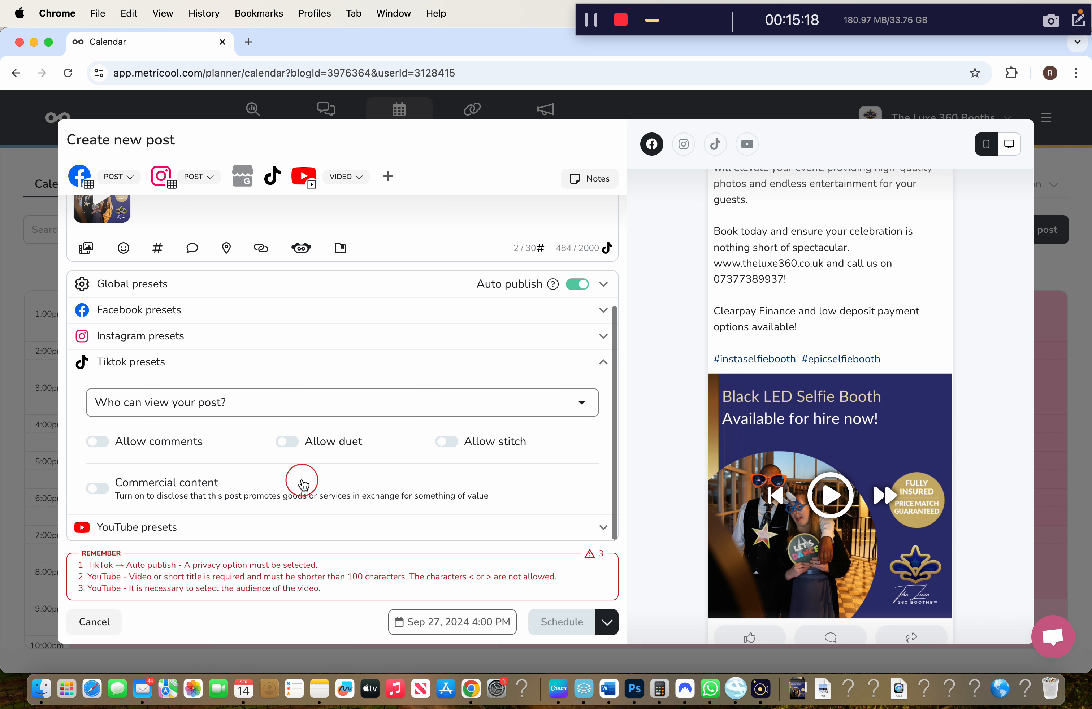
click(276, 402)
click(266, 433)
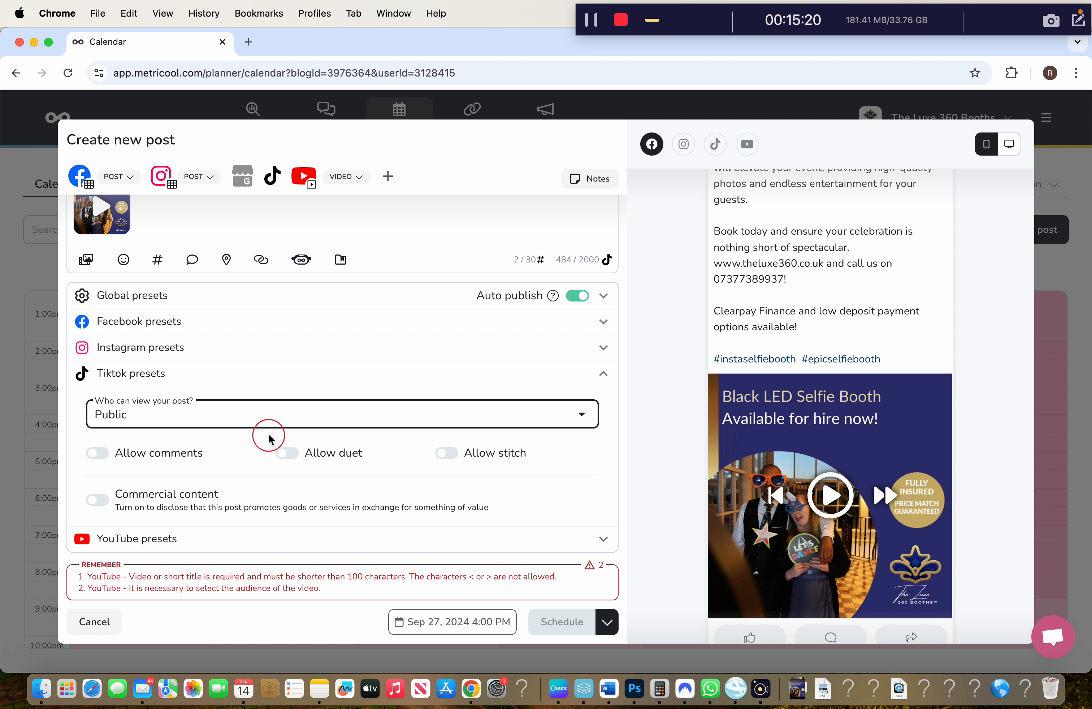
Expand the YouTube presets section for the post
click(234, 543)
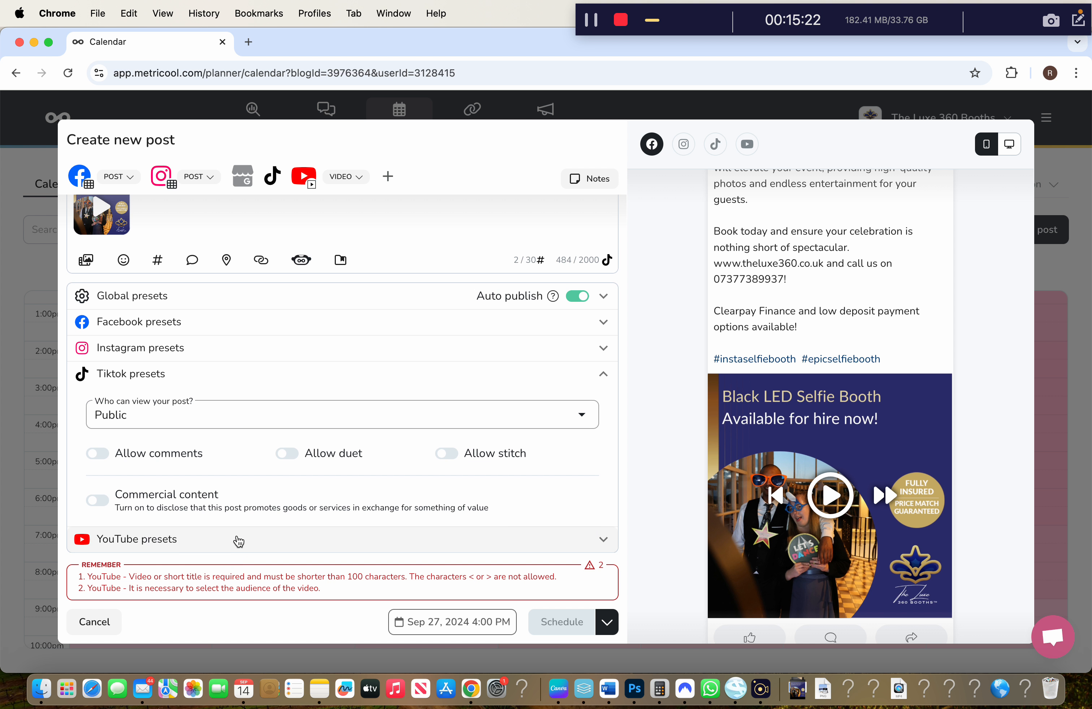
right_click(236, 540)
click(220, 543)
scroll(222, 534, down, 1)
click(222, 530)
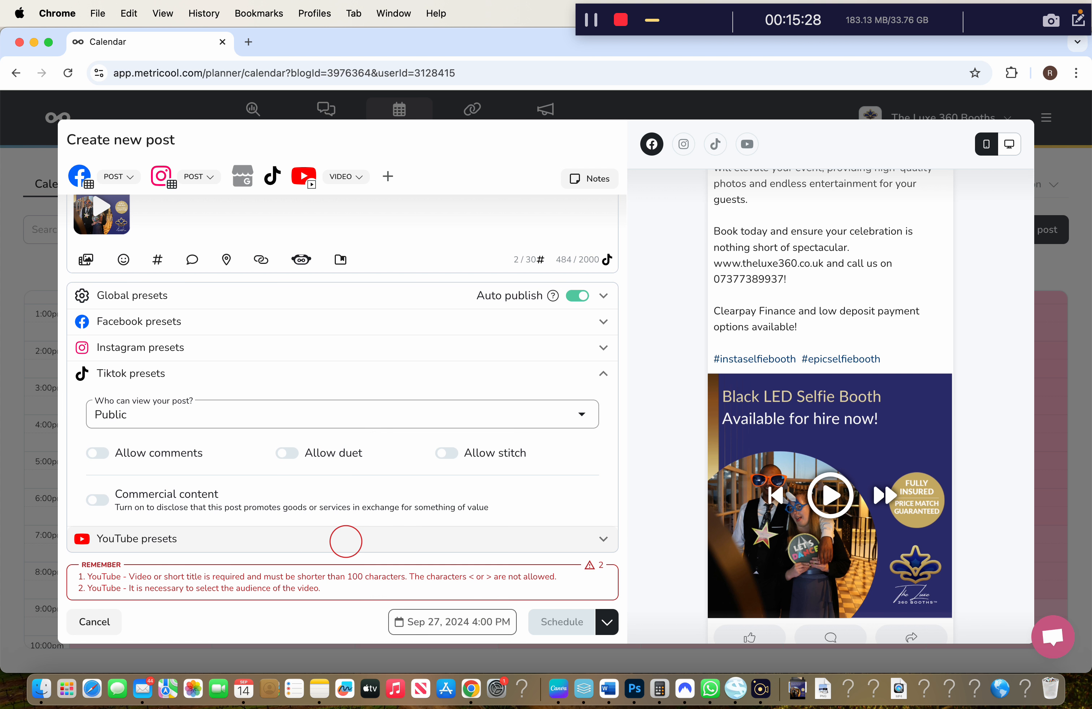
click(246, 544)
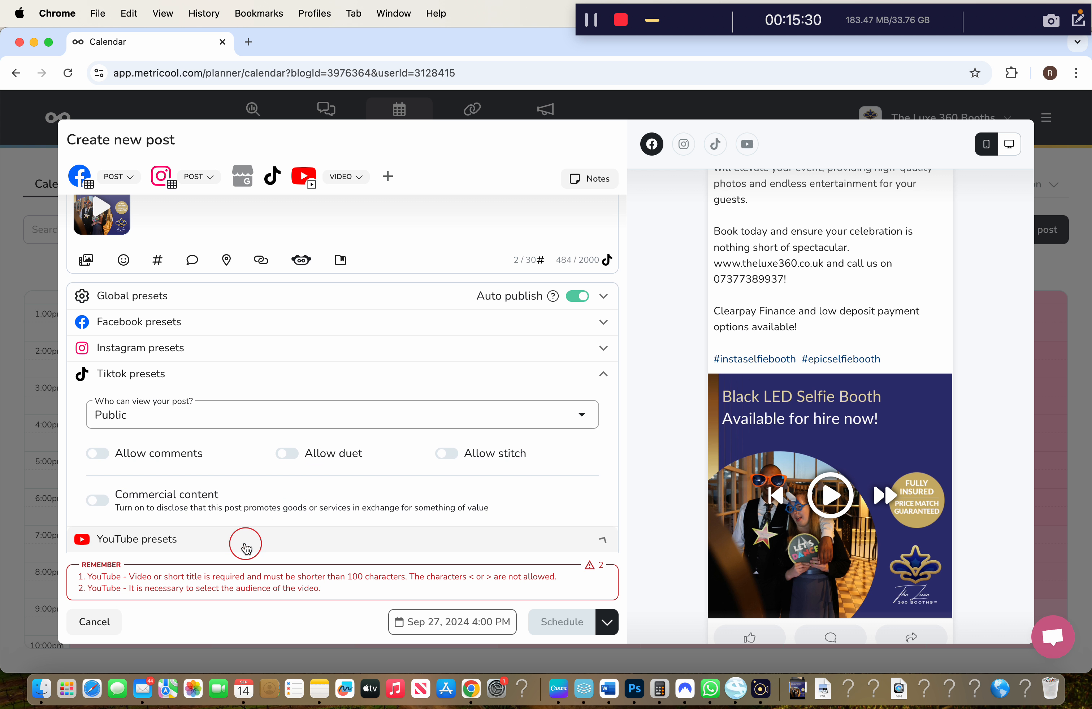
Enter the YouTube title, mark it not made for kids, and choose Howto & Style
click(251, 438)
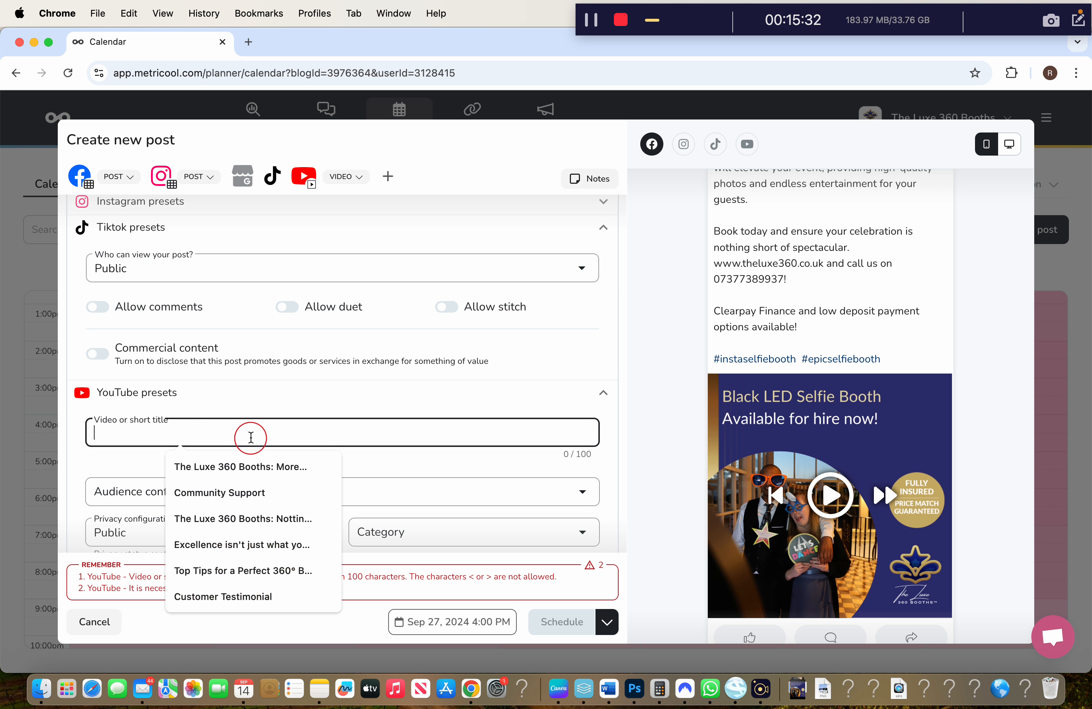
text(Black LED Selfie Booth/Pod from The)
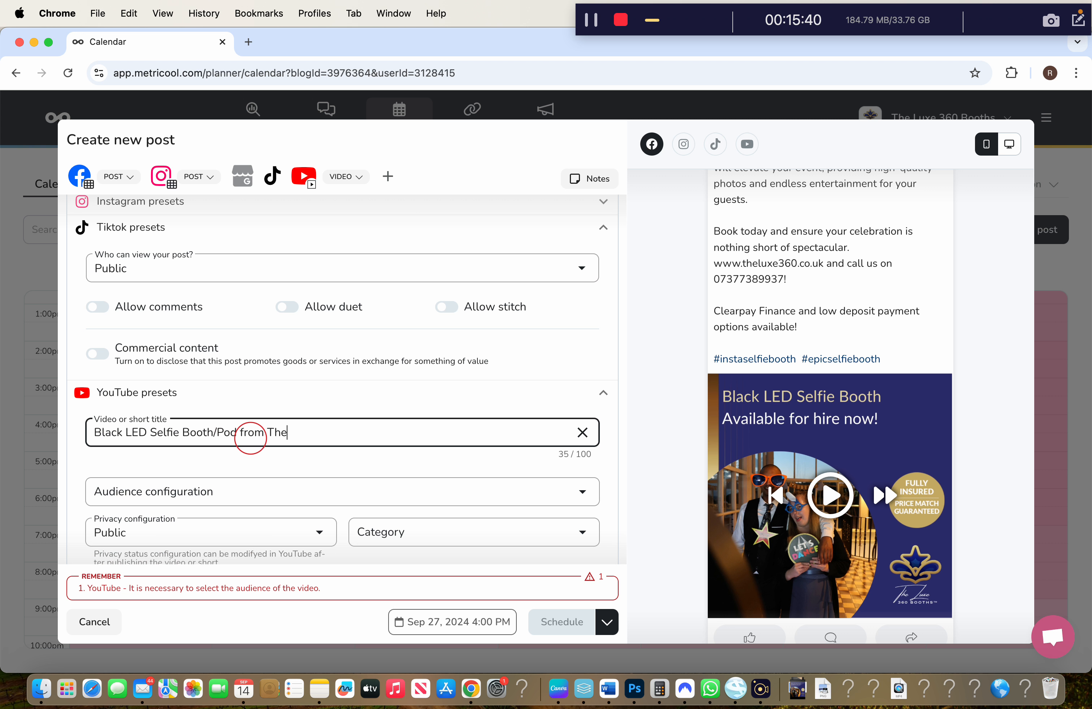
text(ux)
text(uxe)
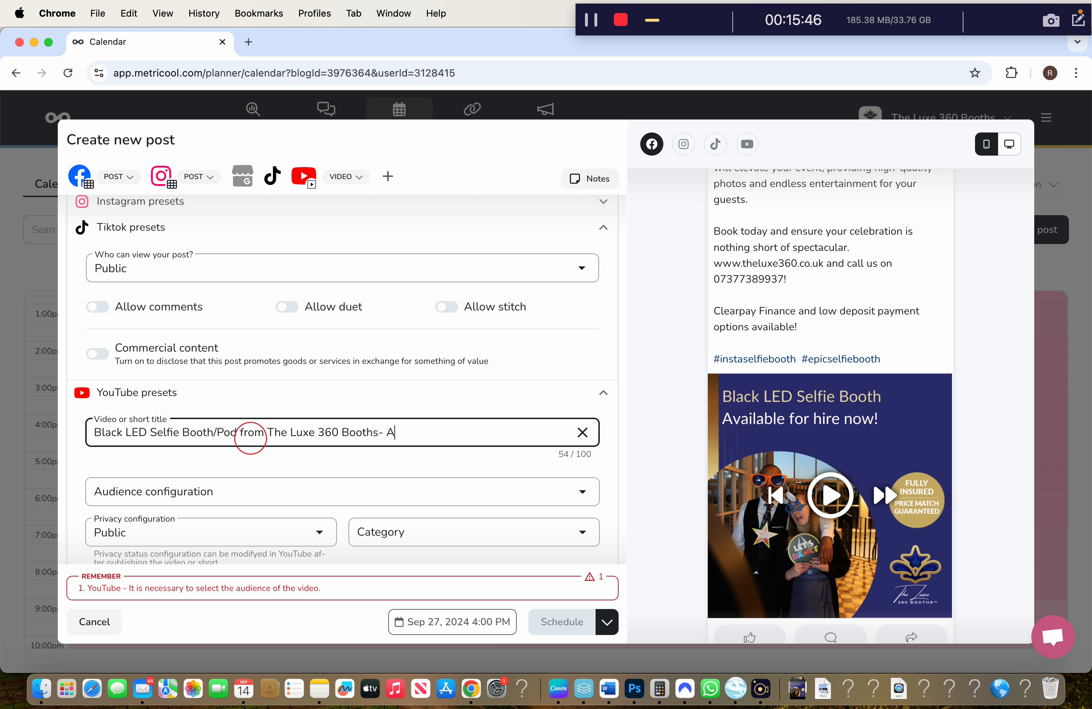
text(able to Hire now!)
click(224, 489)
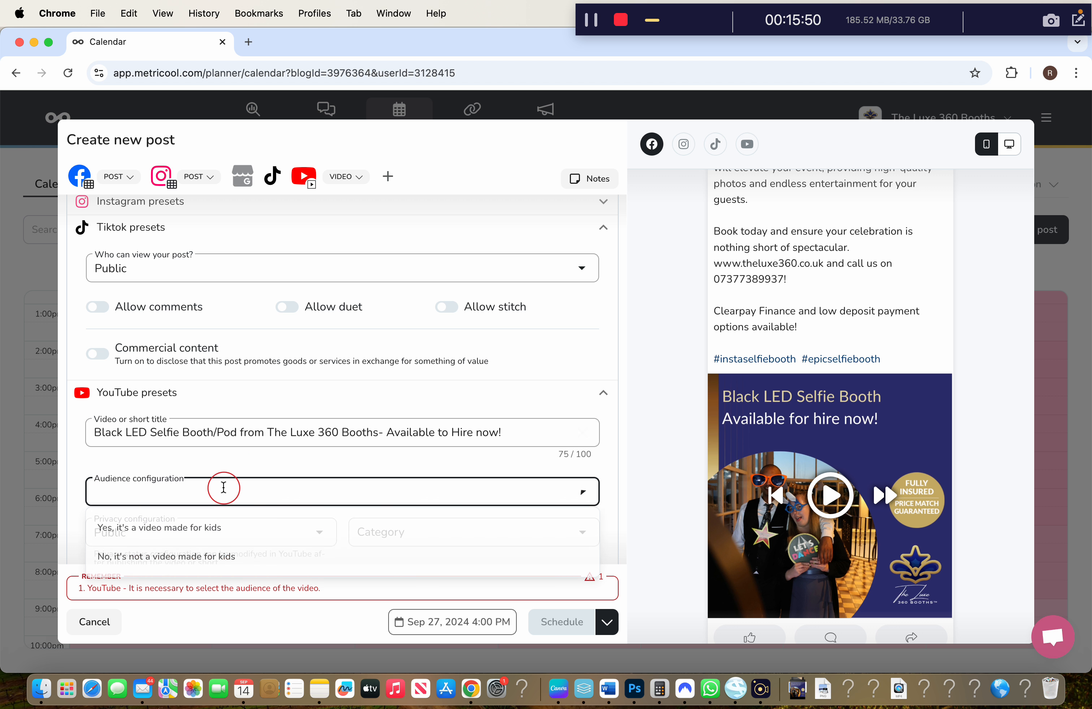
click(220, 552)
scroll(249, 457, down, 1)
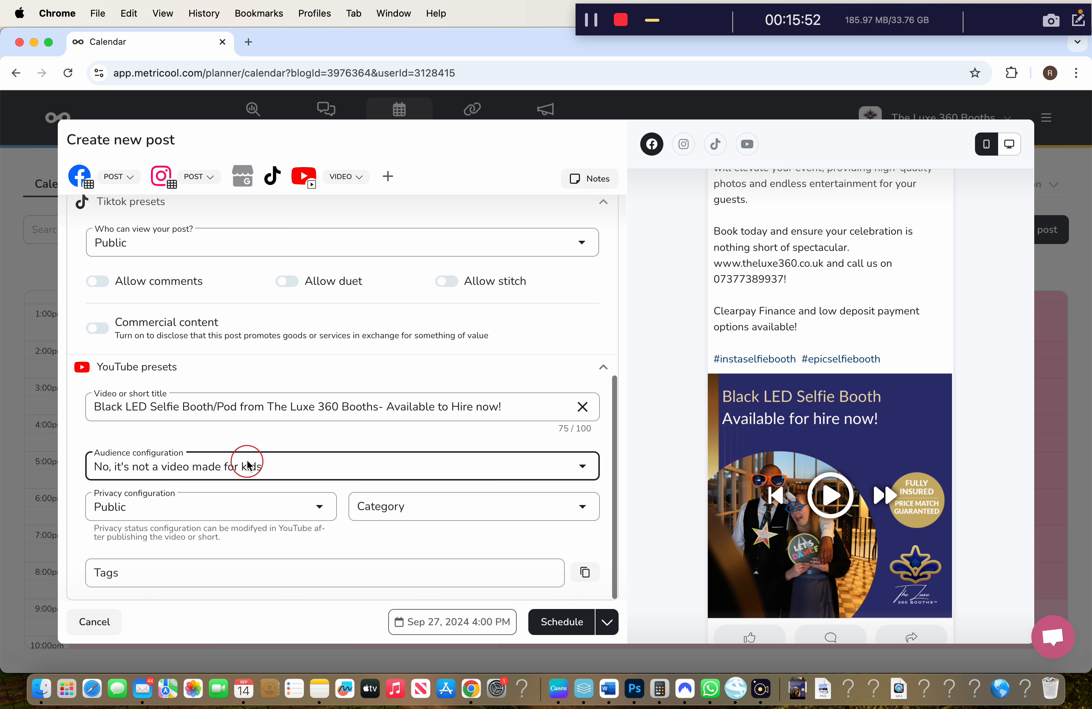
click(441, 508)
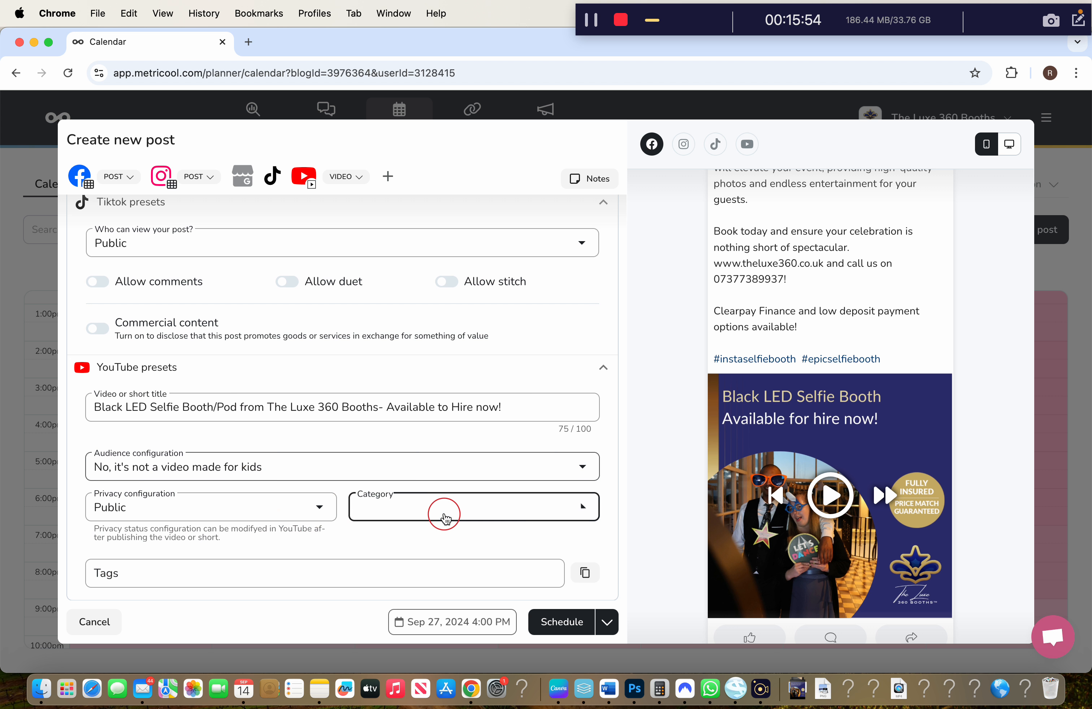
scroll(440, 582, down, 5)
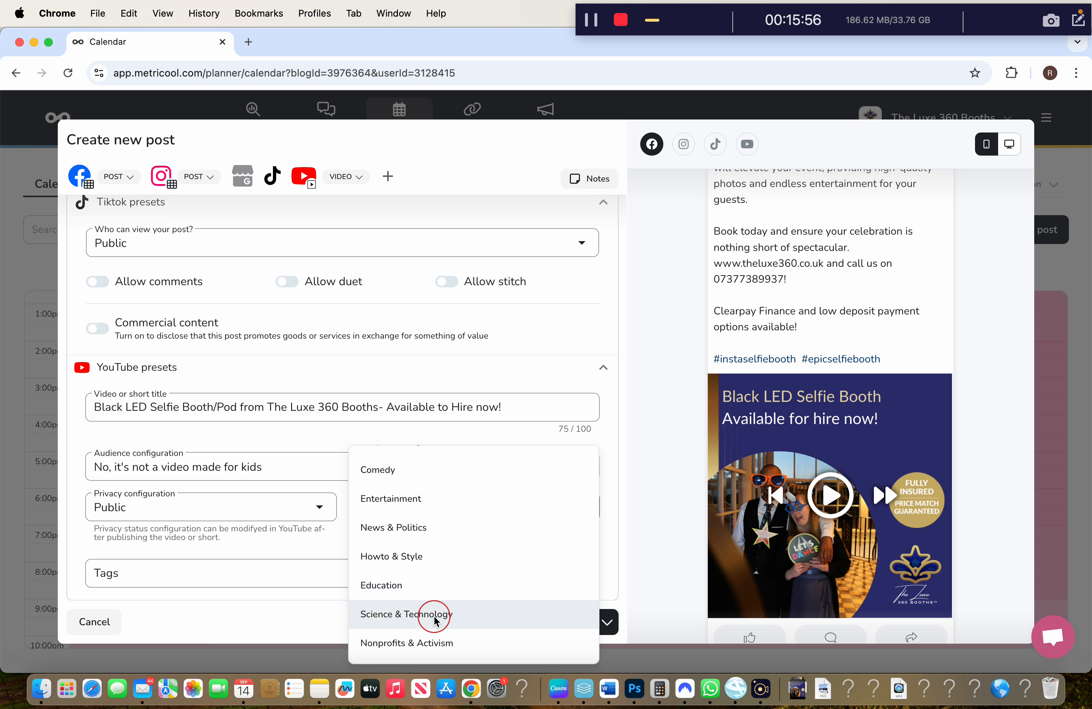
click(441, 556)
Add tags selfie booth, selfie pod, uk, photo booth, nottingham, hire, and schedule the post
click(314, 569)
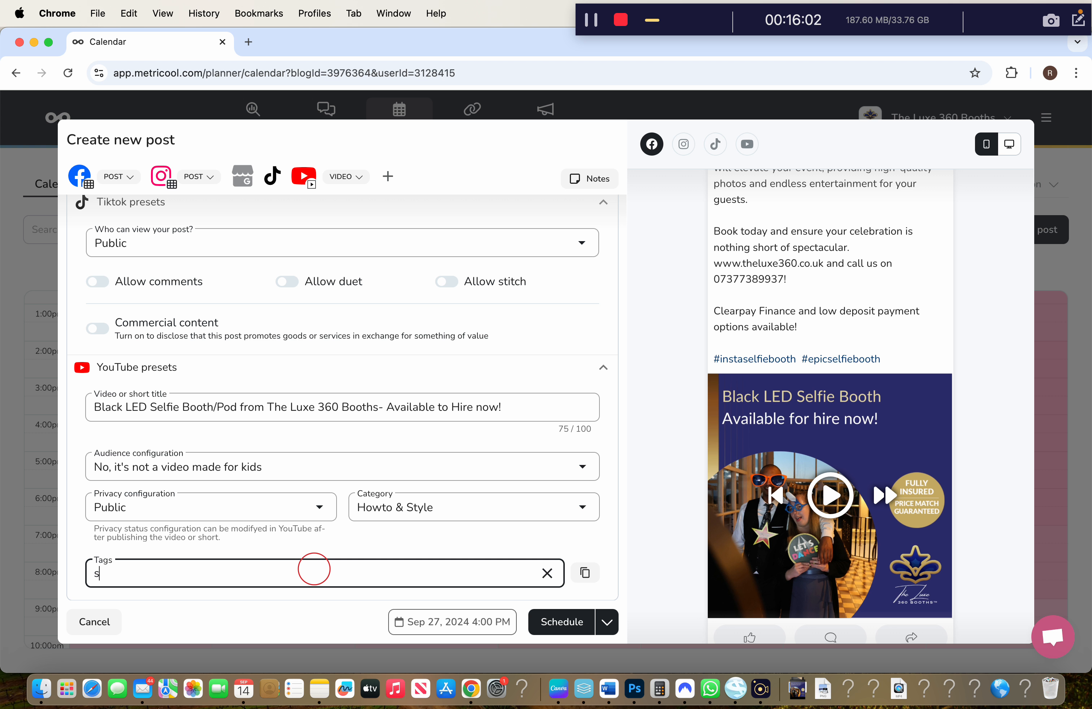
text(selfie booth)
key(Return)
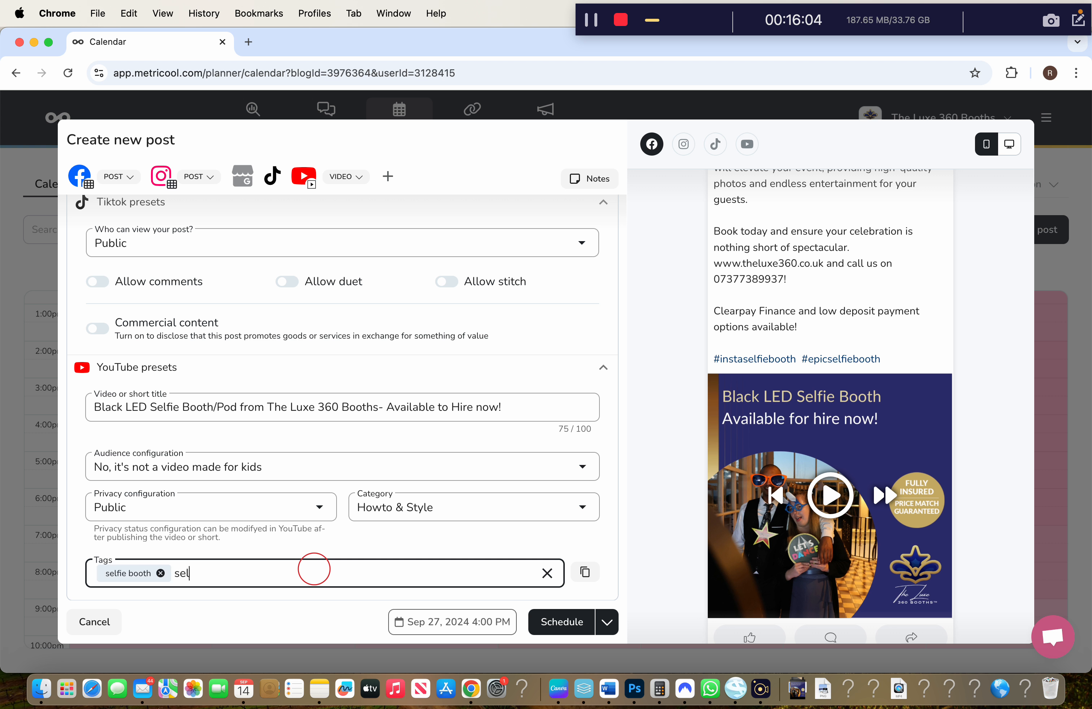
text(selfie pod)
key(Return)
text(uk)
key(Return)
text(photo boo)
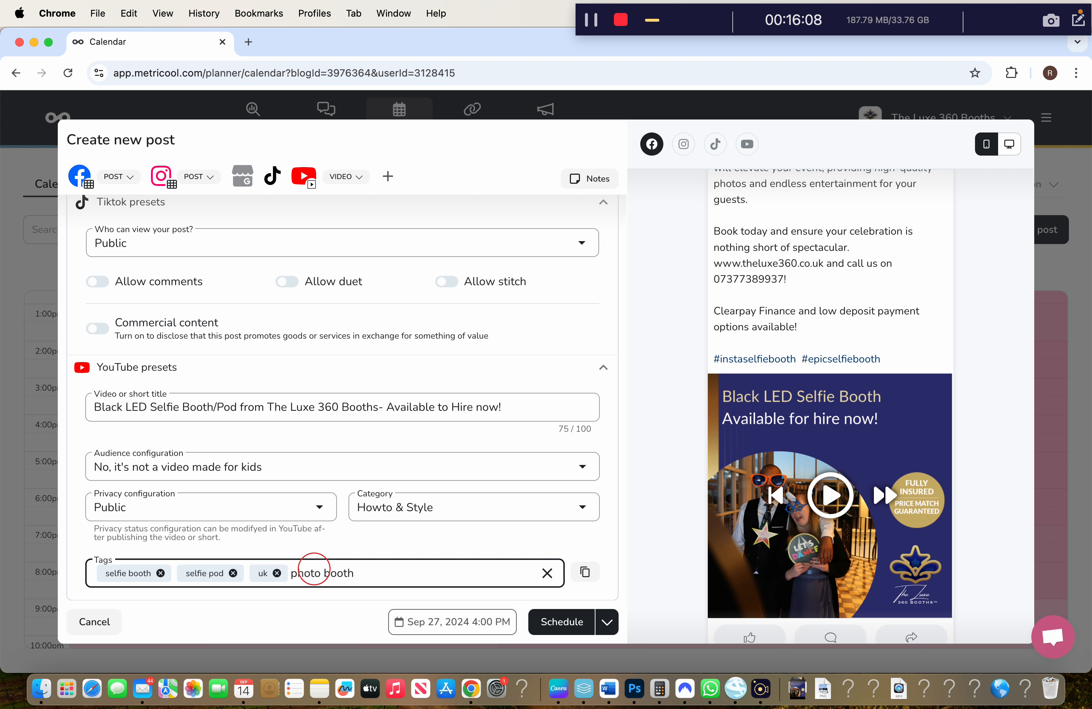
text(th)
key(Return)
text(nottingham)
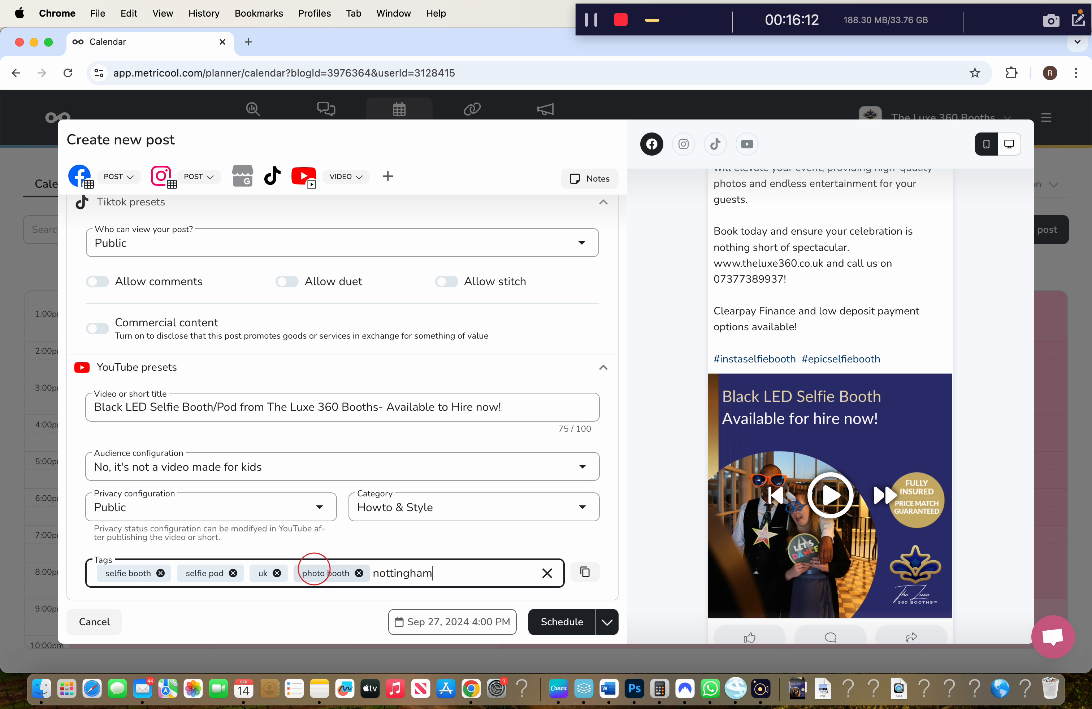
key(Return)
text(hire)
key(Return)
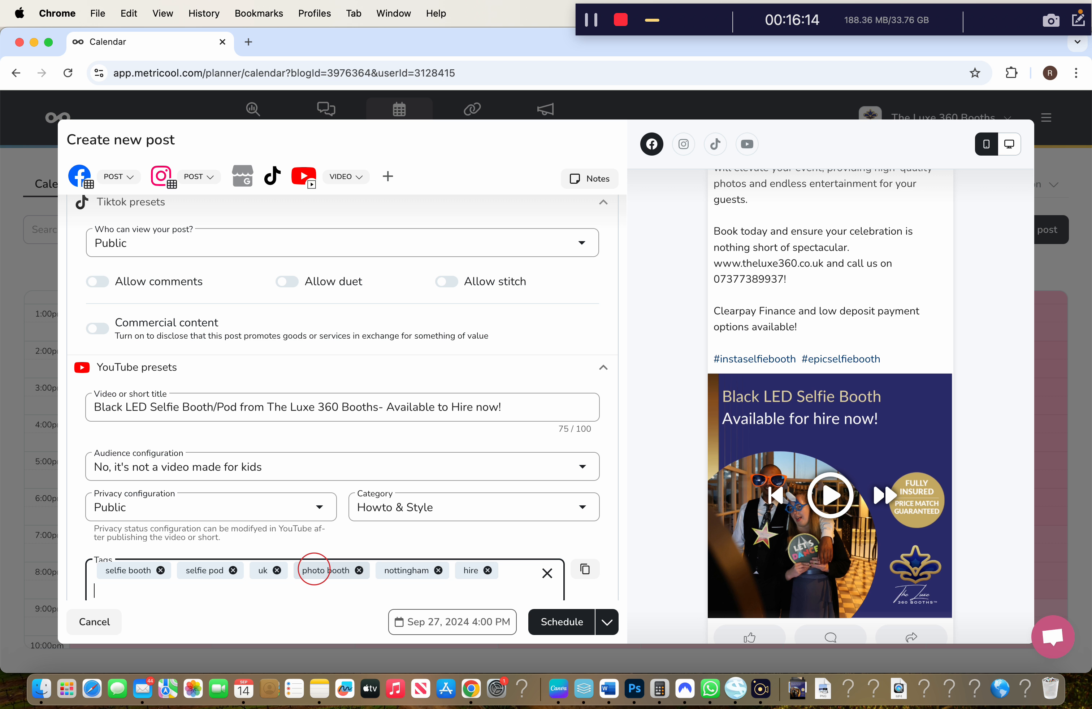
click(551, 623)
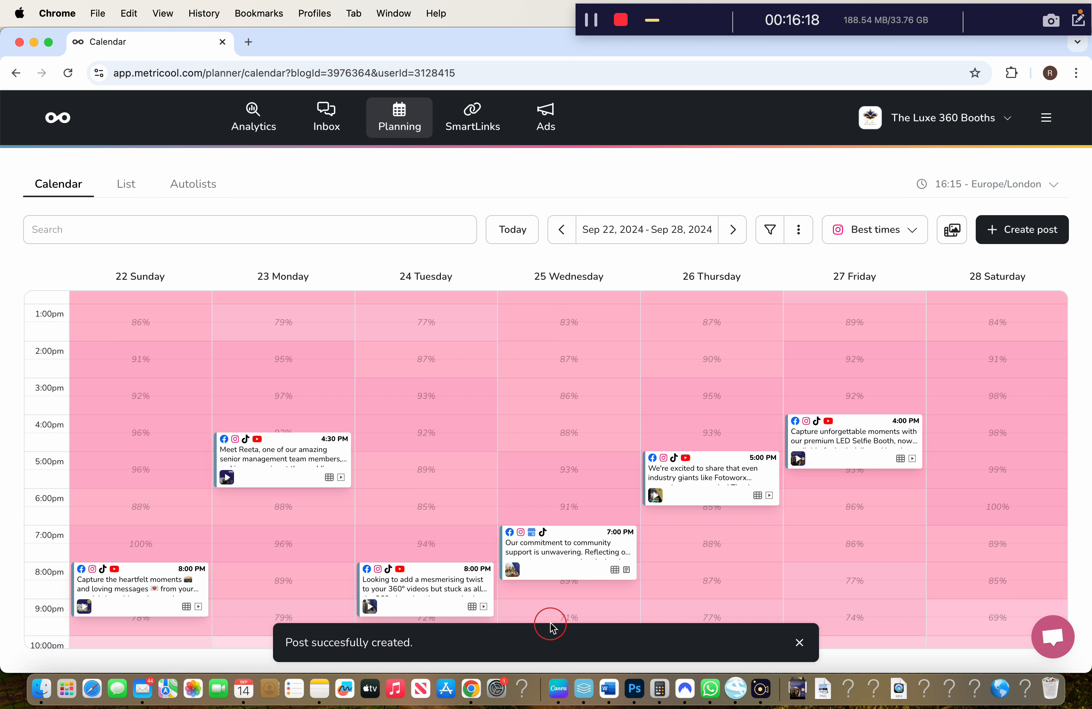
Set the calendar's Best times overlay to None, hiding the percentages around Friday's 4:00 PM post
mouse_move(820, 432)
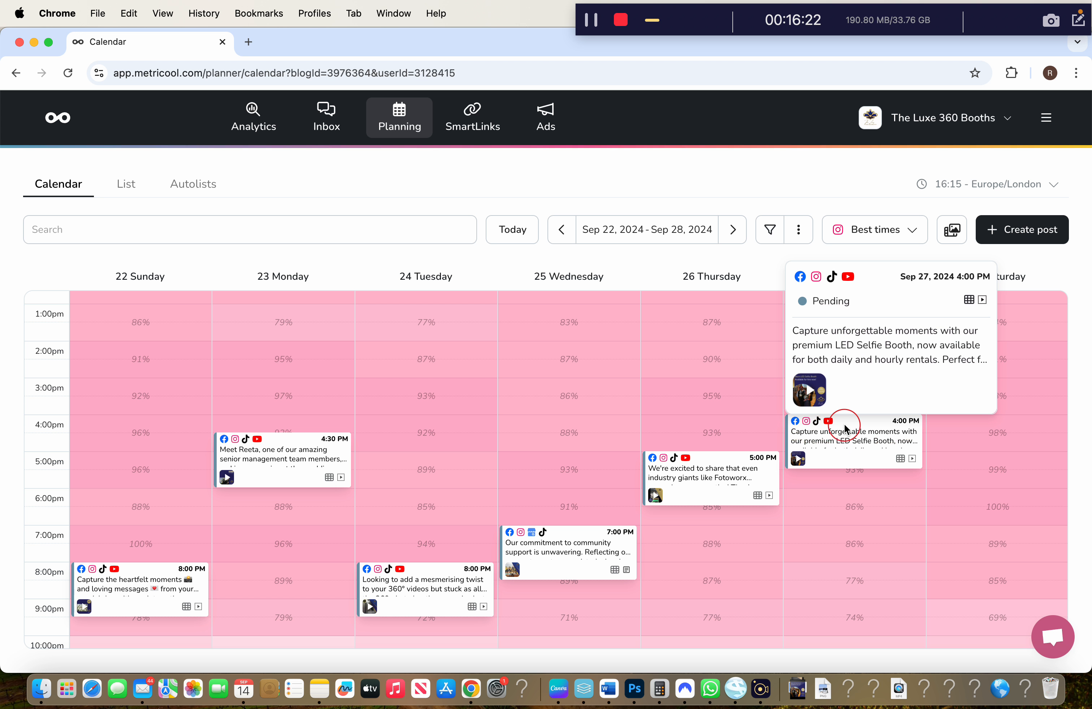
click(914, 229)
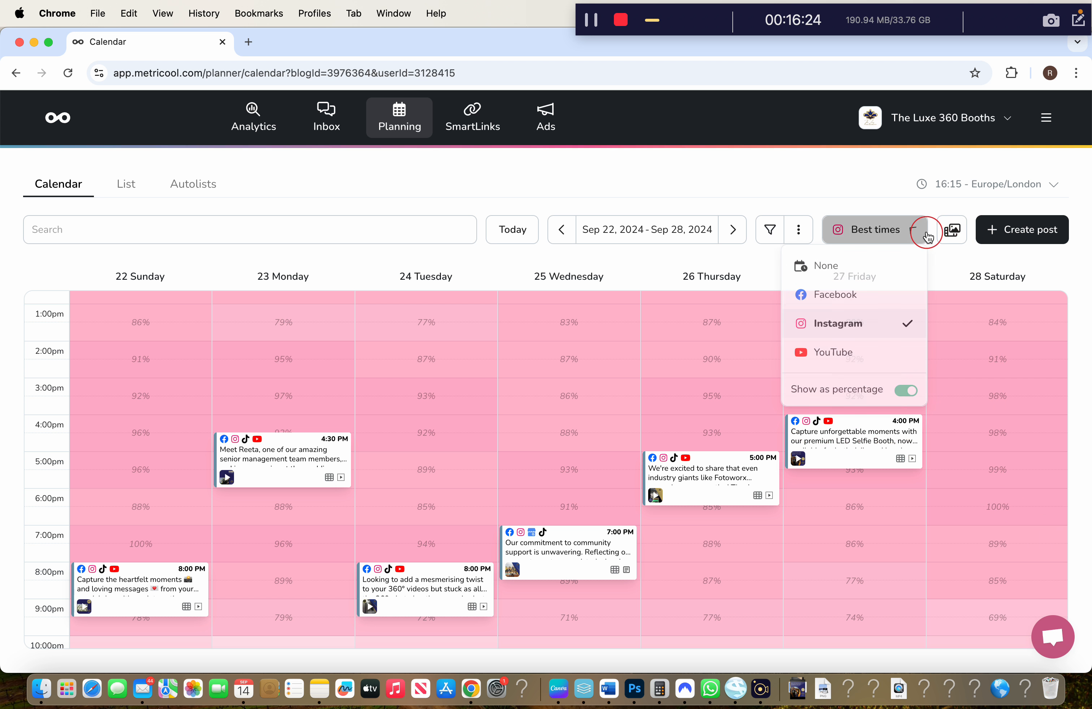
click(871, 262)
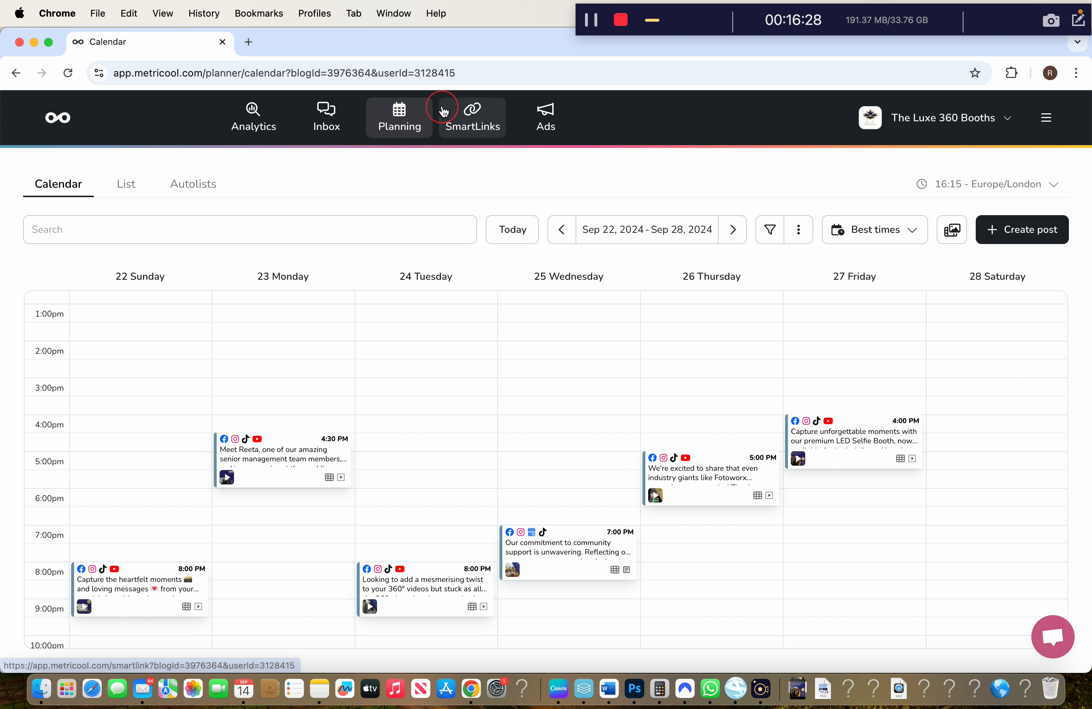
Browse the SmartLinks settings and Ads page, ending on Web analytics for theluxe360.co.uk
click(469, 113)
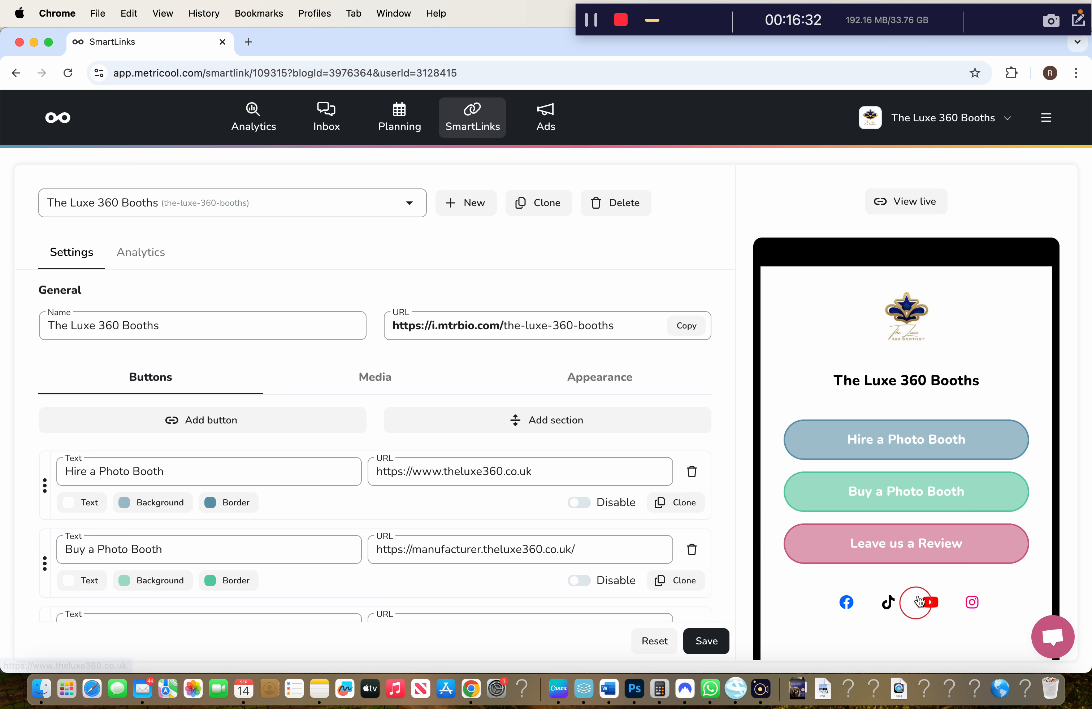
scroll(605, 420, down, 7)
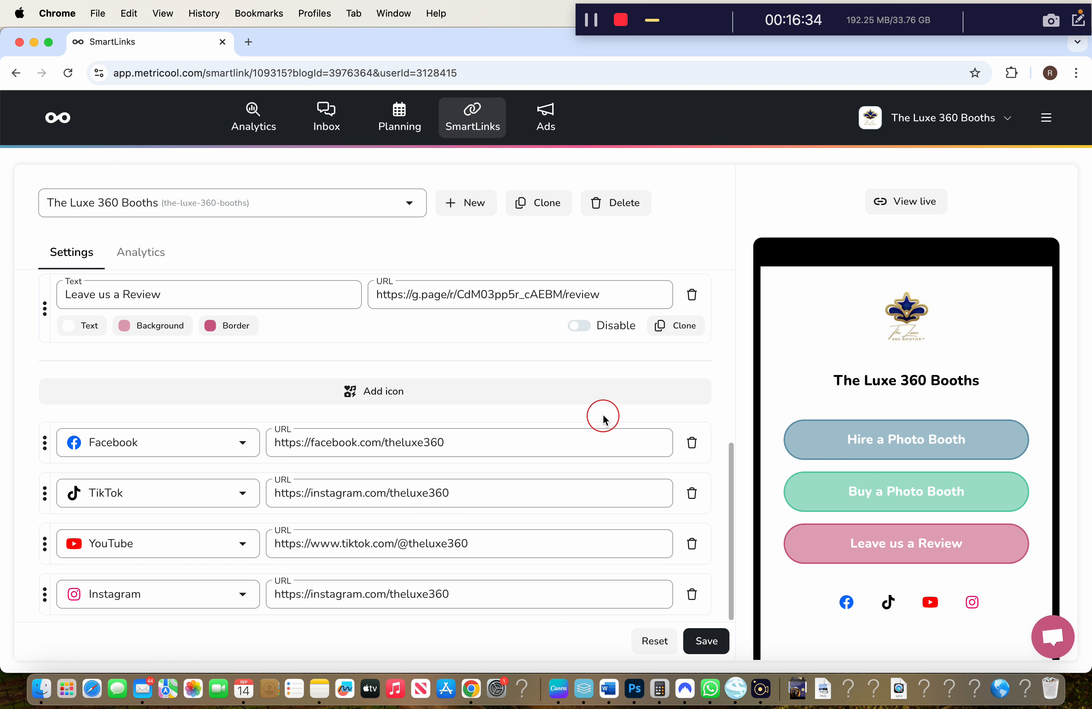
scroll(458, 339, up, 10)
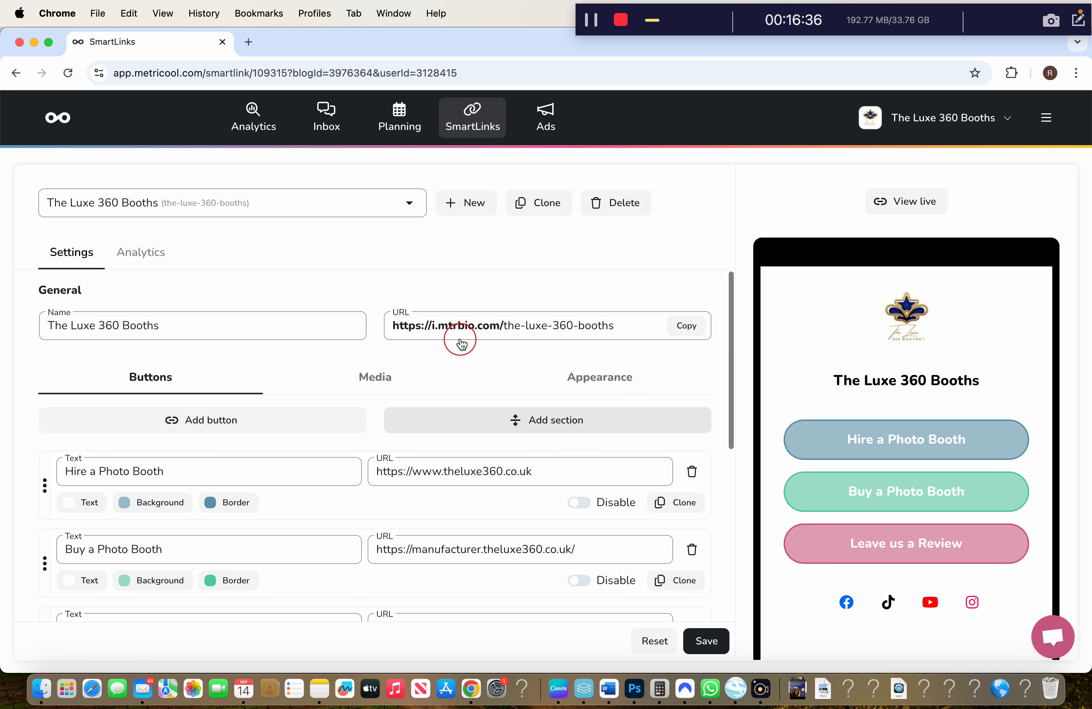
scroll(451, 389, down, 8)
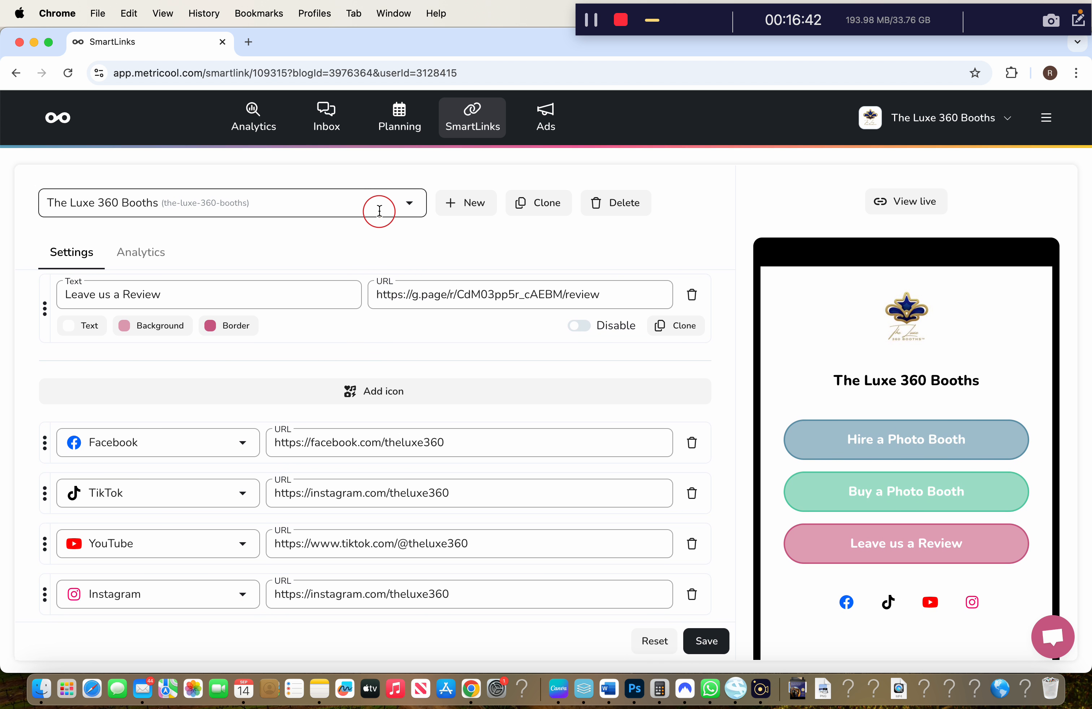
click(548, 128)
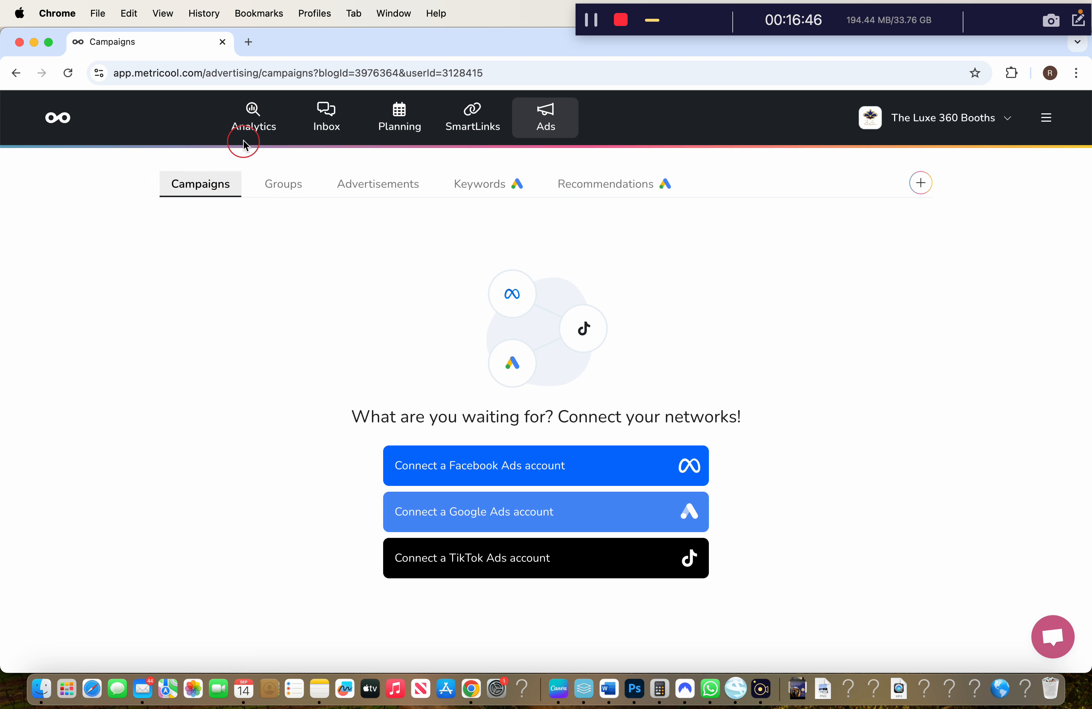
click(259, 122)
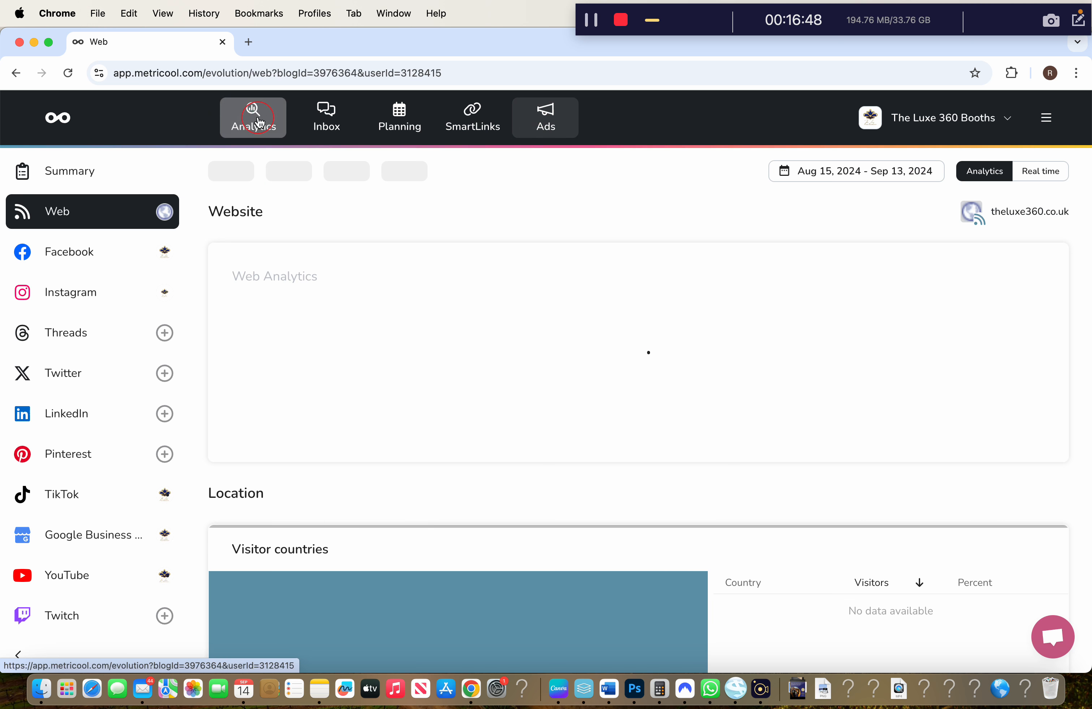